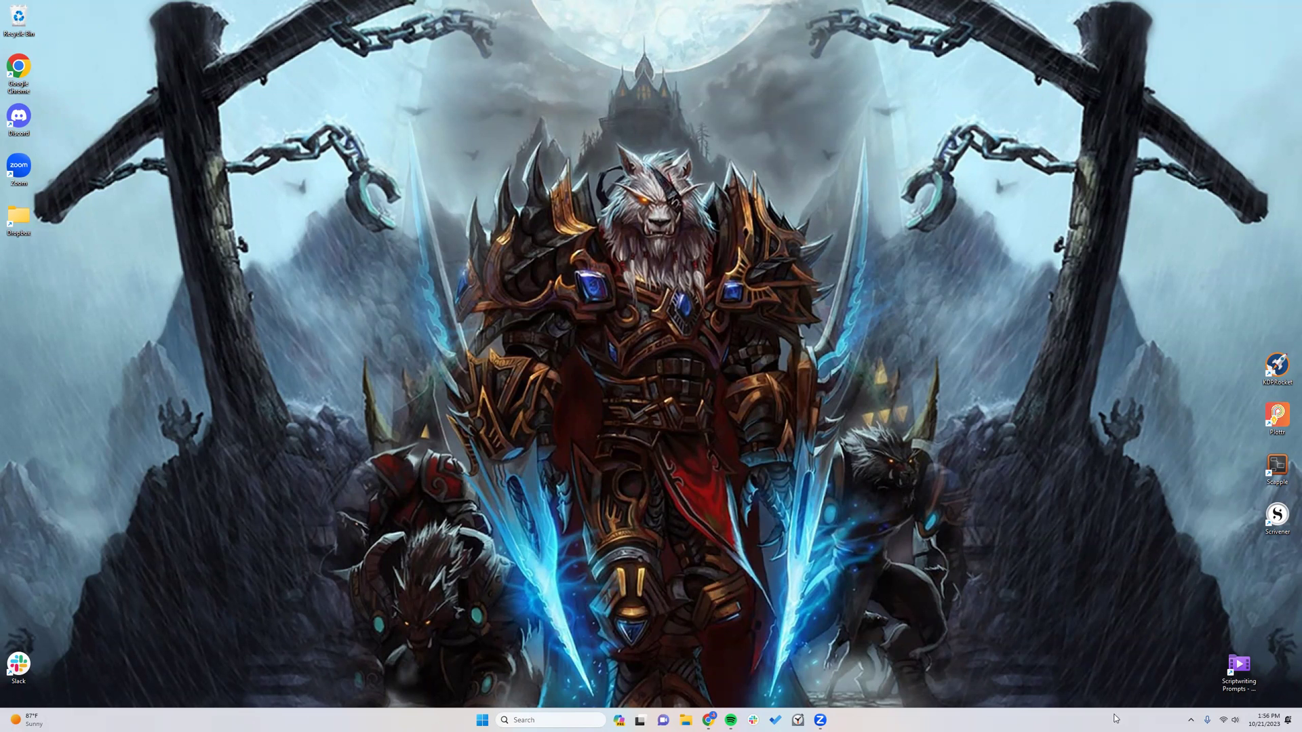
# - Bring Chrome back over the desktop, showing the Notion 'Workflows and Tips' page
pyautogui.click(712, 721)
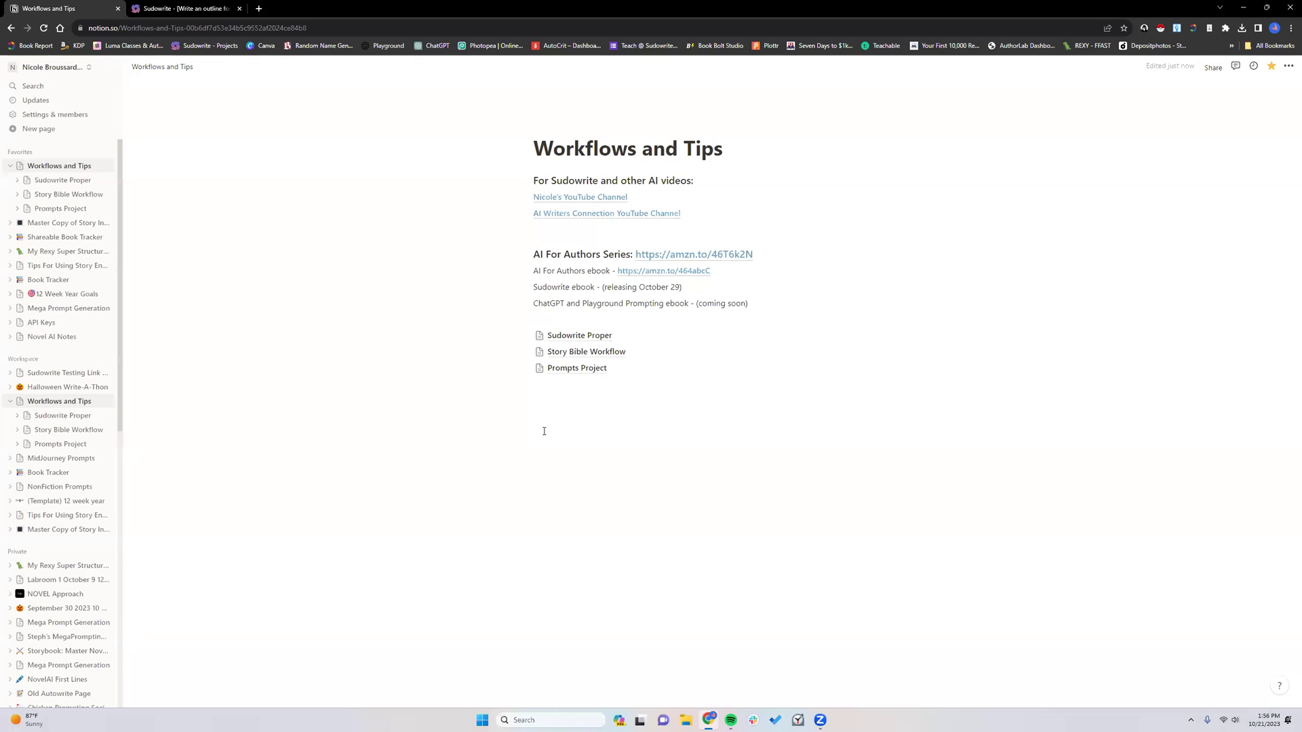
# - Switch to Sudowrite and review the two bracketed outline prompts in Project 45's NF Prompts
pyautogui.click(201, 9)
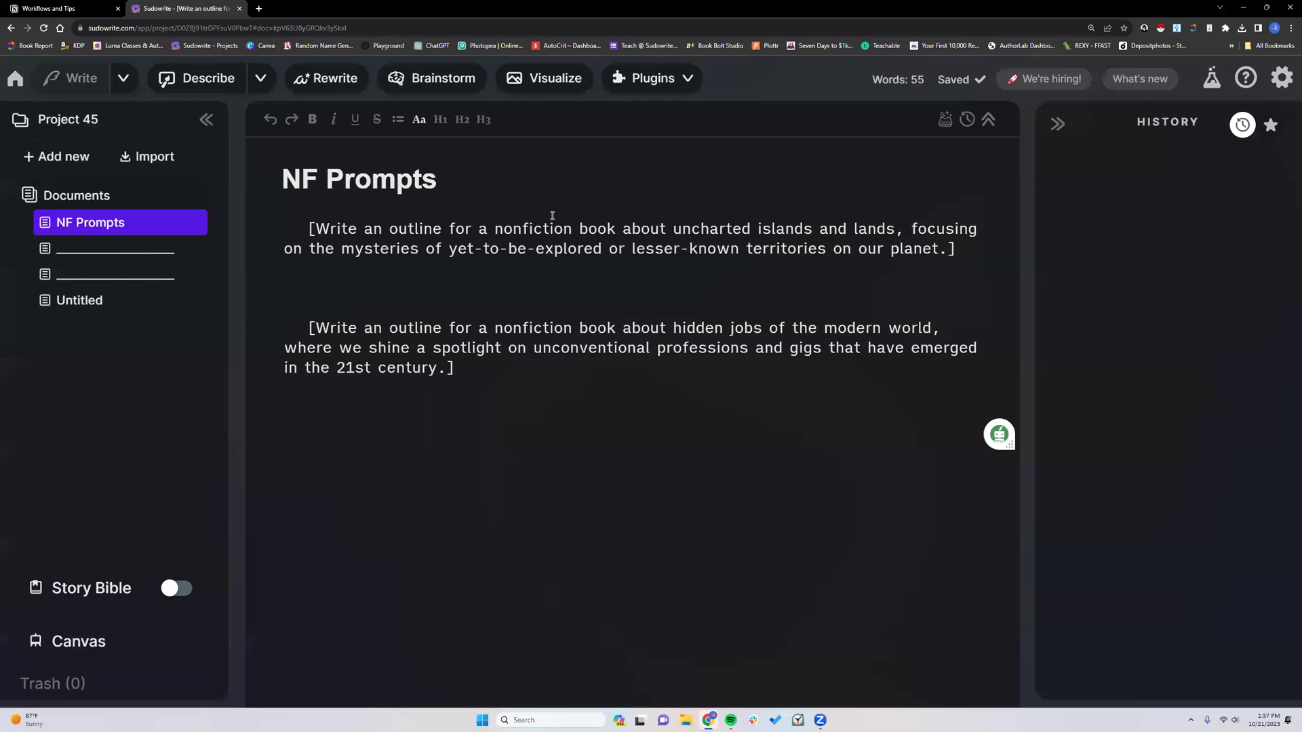
pyautogui.click(521, 373)
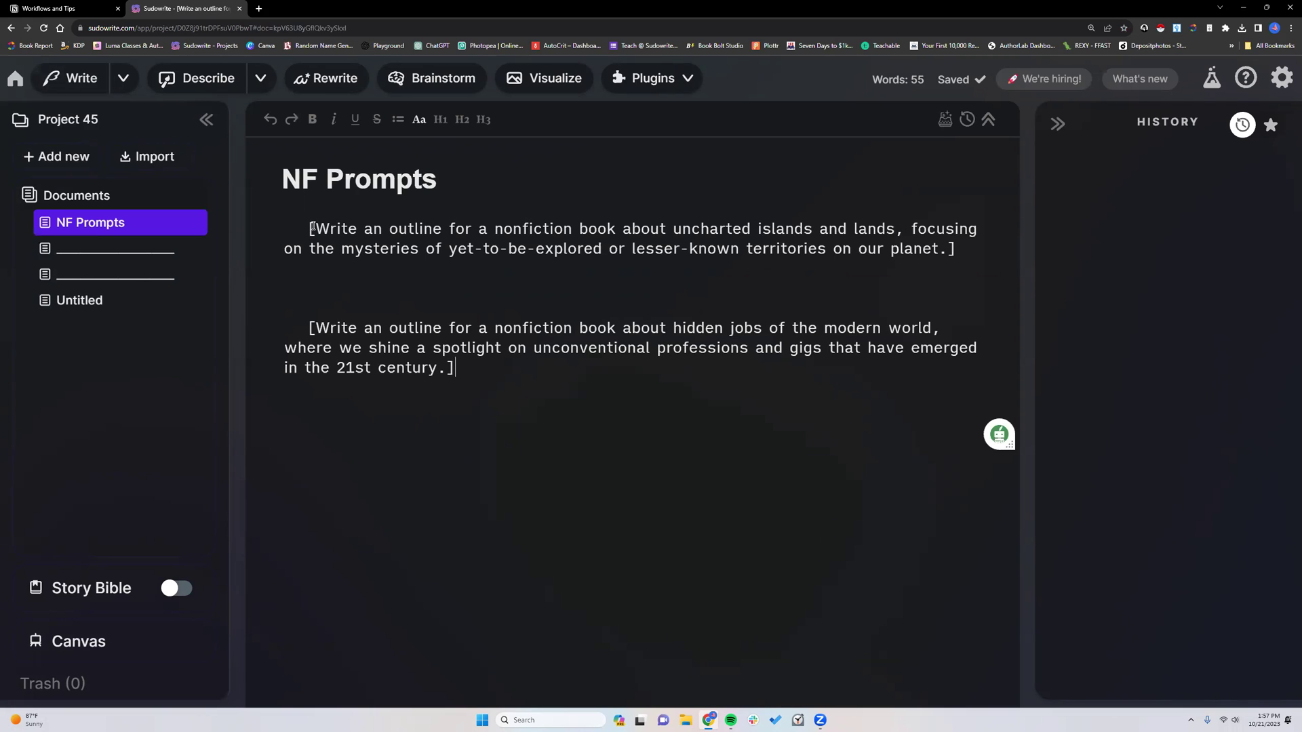
pyautogui.moveTo(310, 229); pyautogui.dragTo(661, 261)
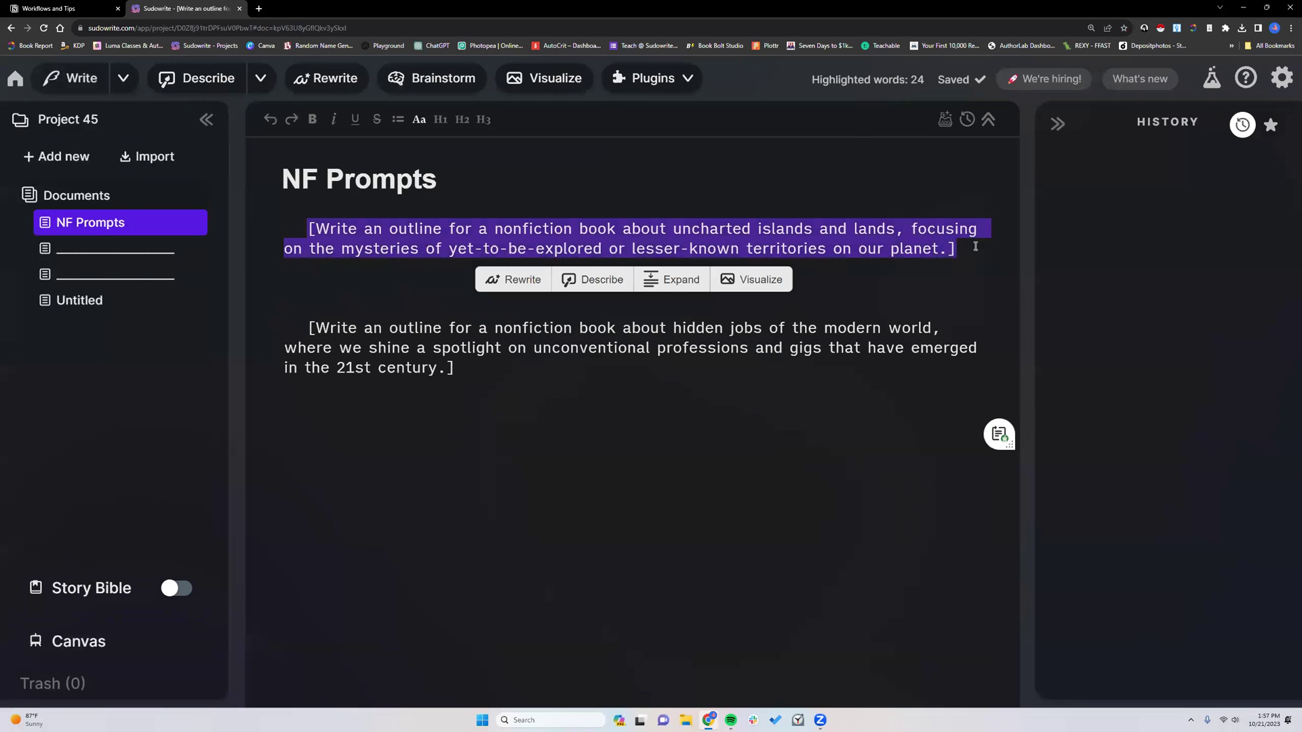
pyautogui.click(309, 327)
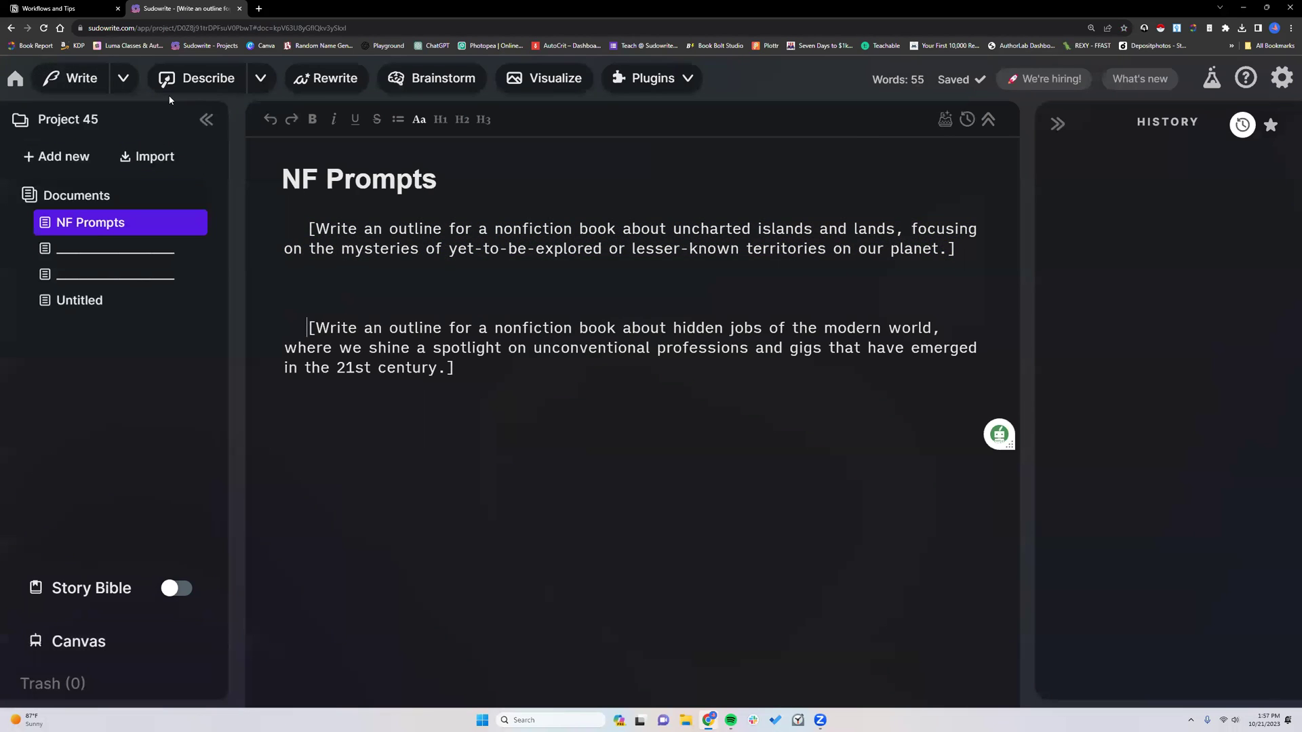
# - In Notion, navigate Sudowrite Proper > First Draft > Writing Non-Fiction notes
pyautogui.click(51, 8)
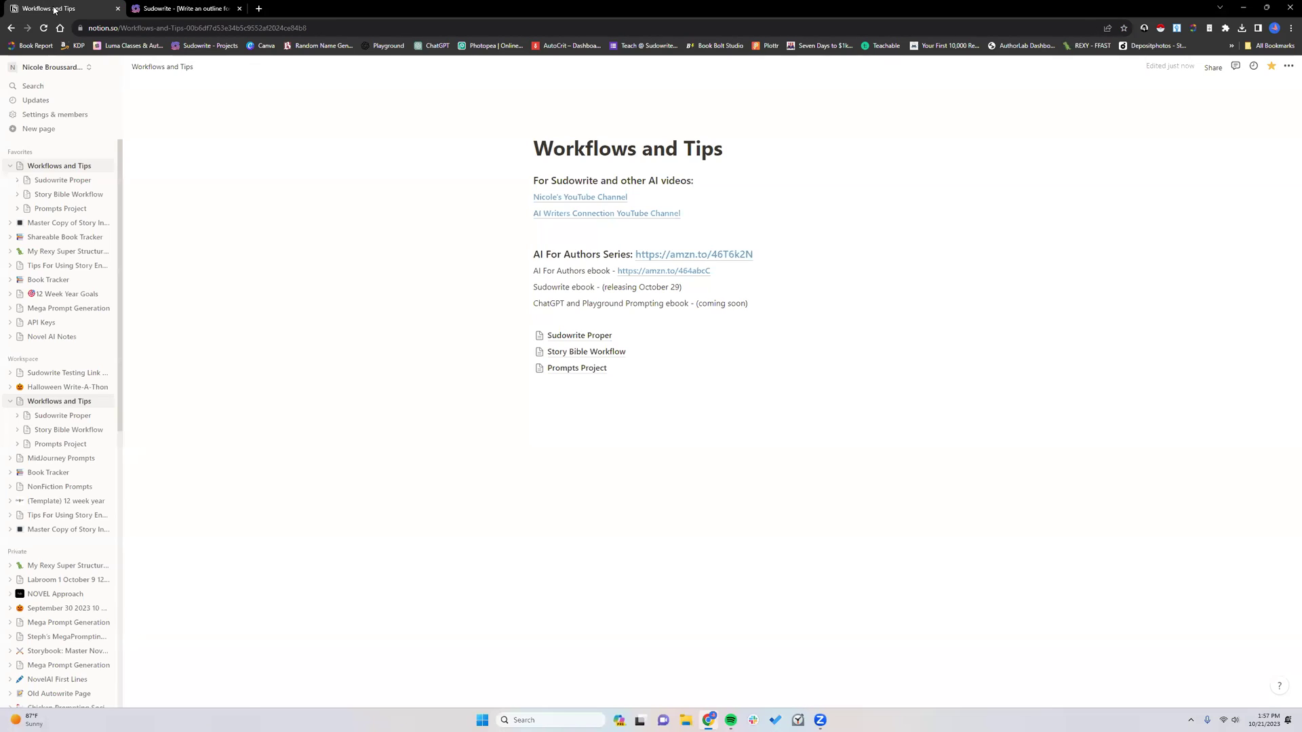
pyautogui.click(584, 334)
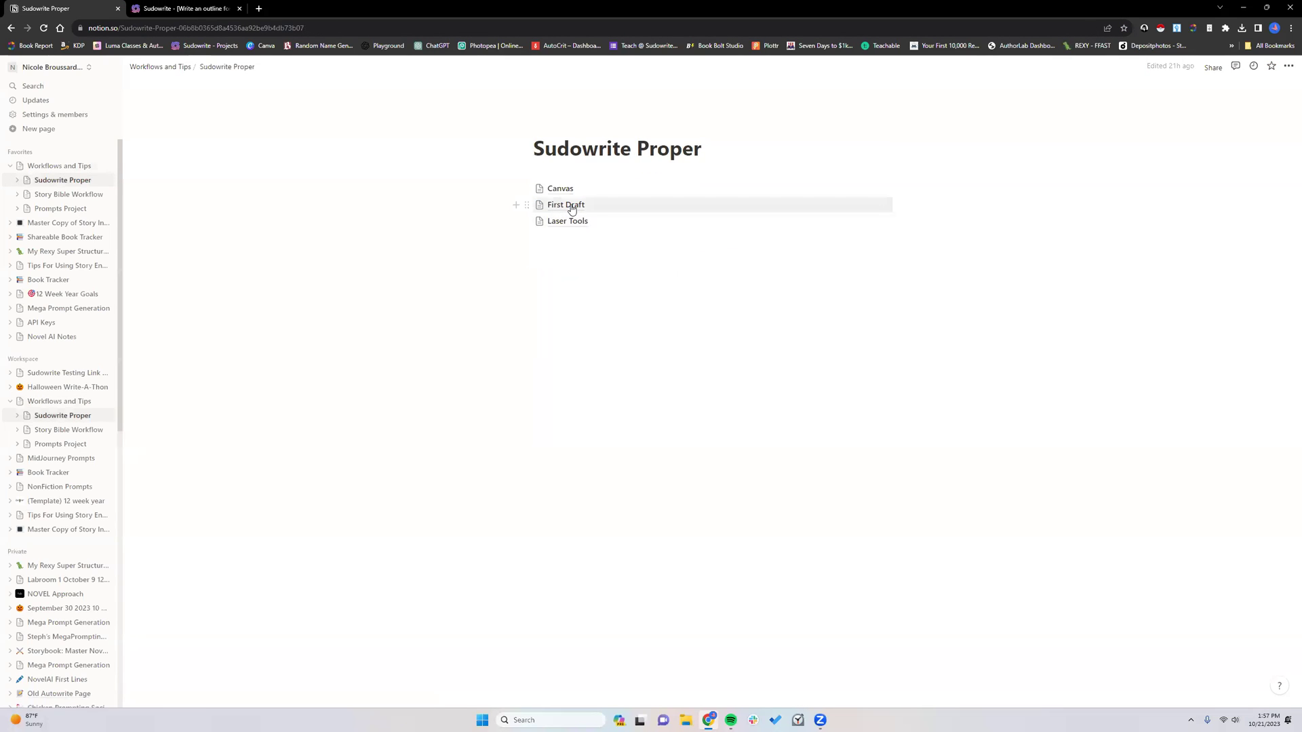
pyautogui.moveTo(572, 208)
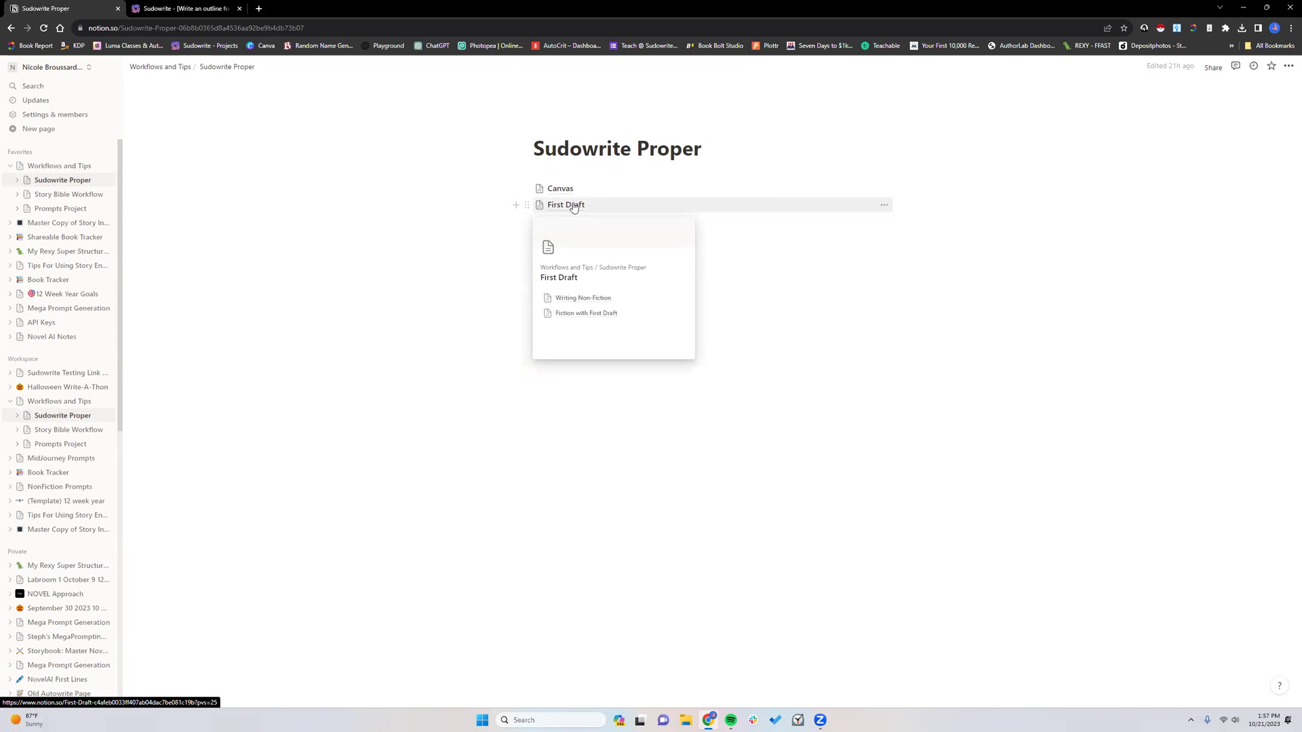
pyautogui.click(573, 208)
pyautogui.click(581, 187)
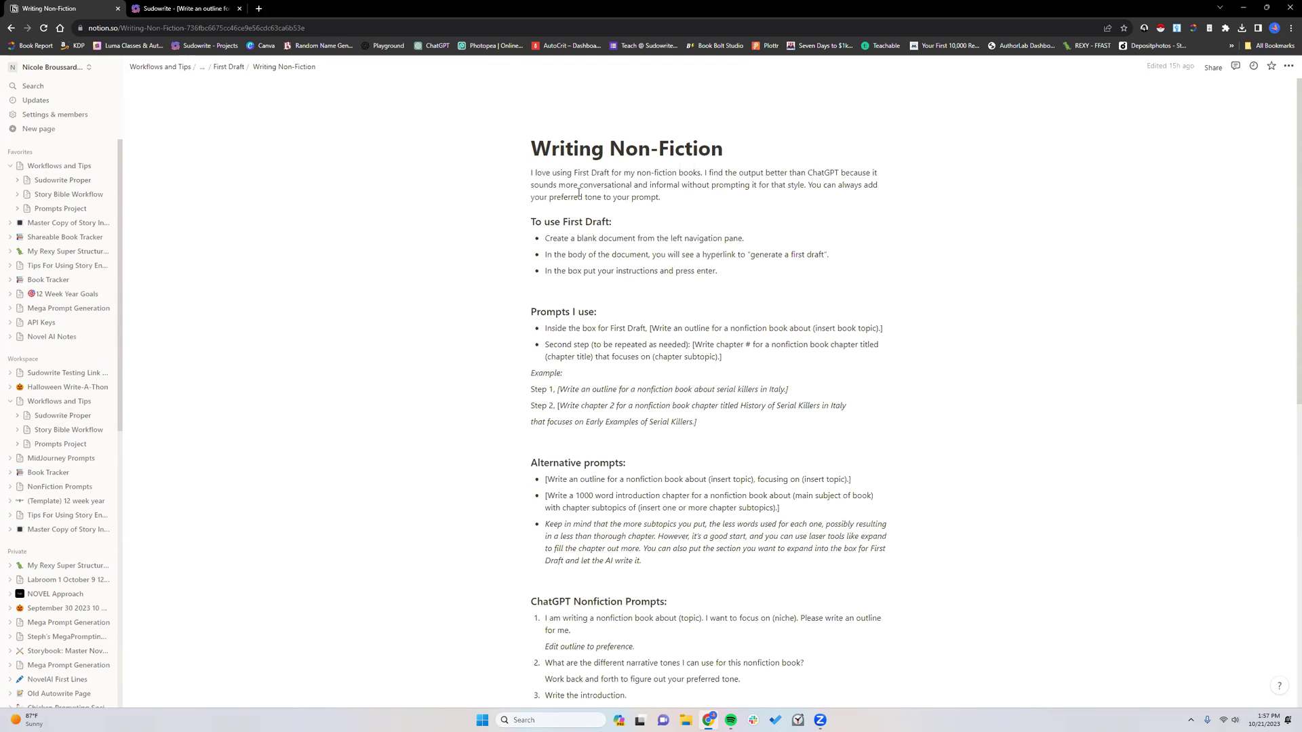
# - Look over the outline, chapter and alternative prompt templates, then return to Sudowrite
pyautogui.scroll(-2, 552, 417)
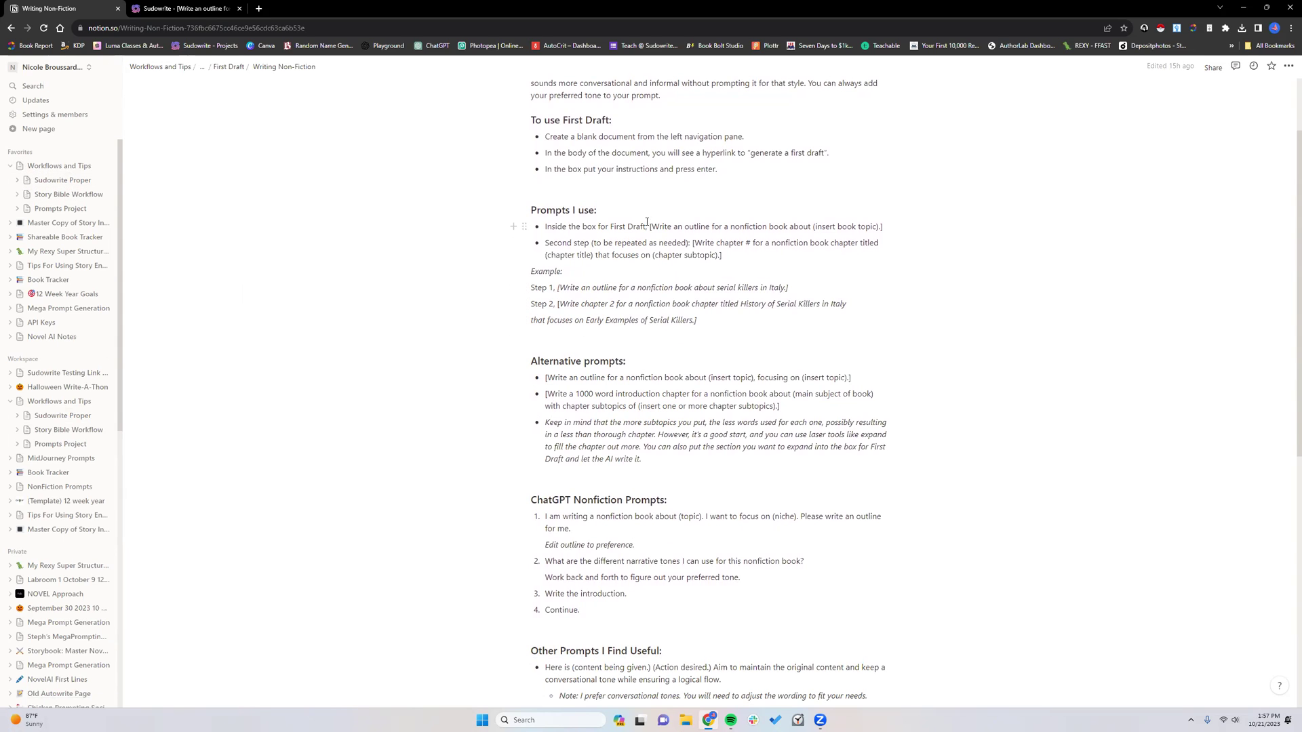
pyautogui.moveTo(649, 226); pyautogui.dragTo(723, 257)
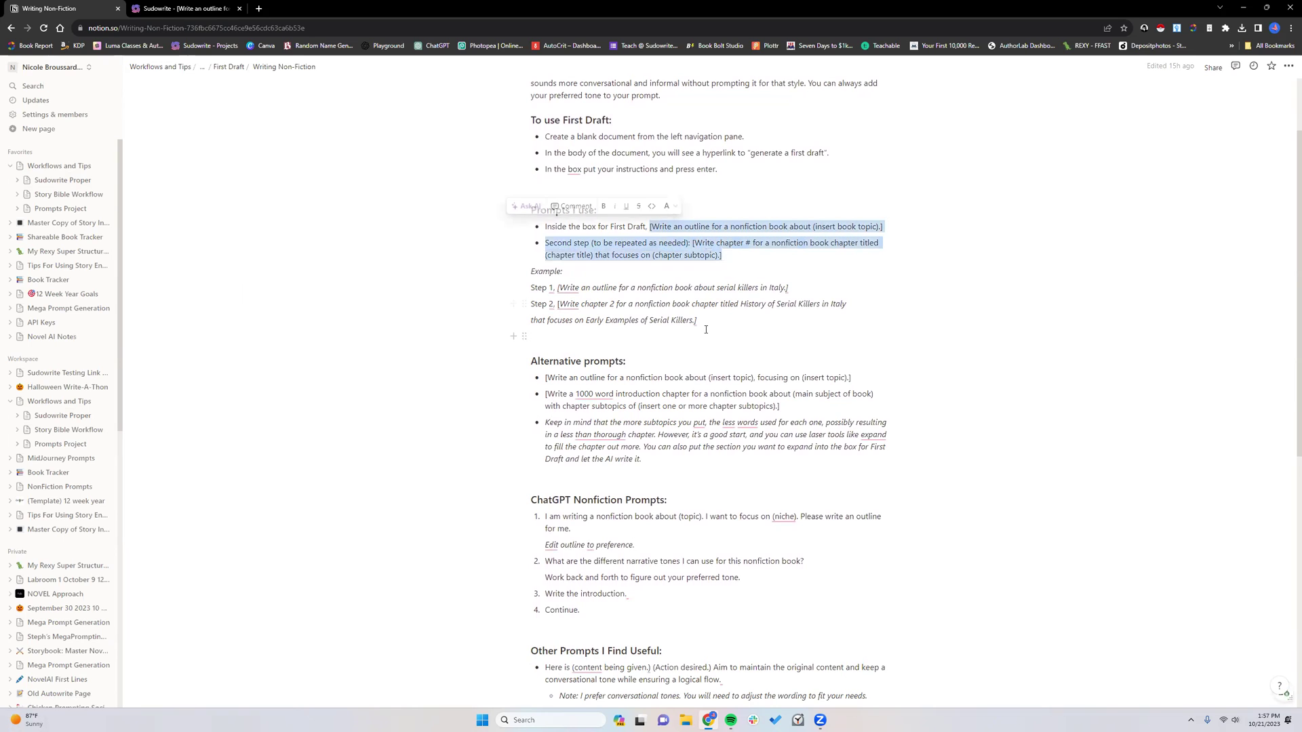
pyautogui.press('Right')
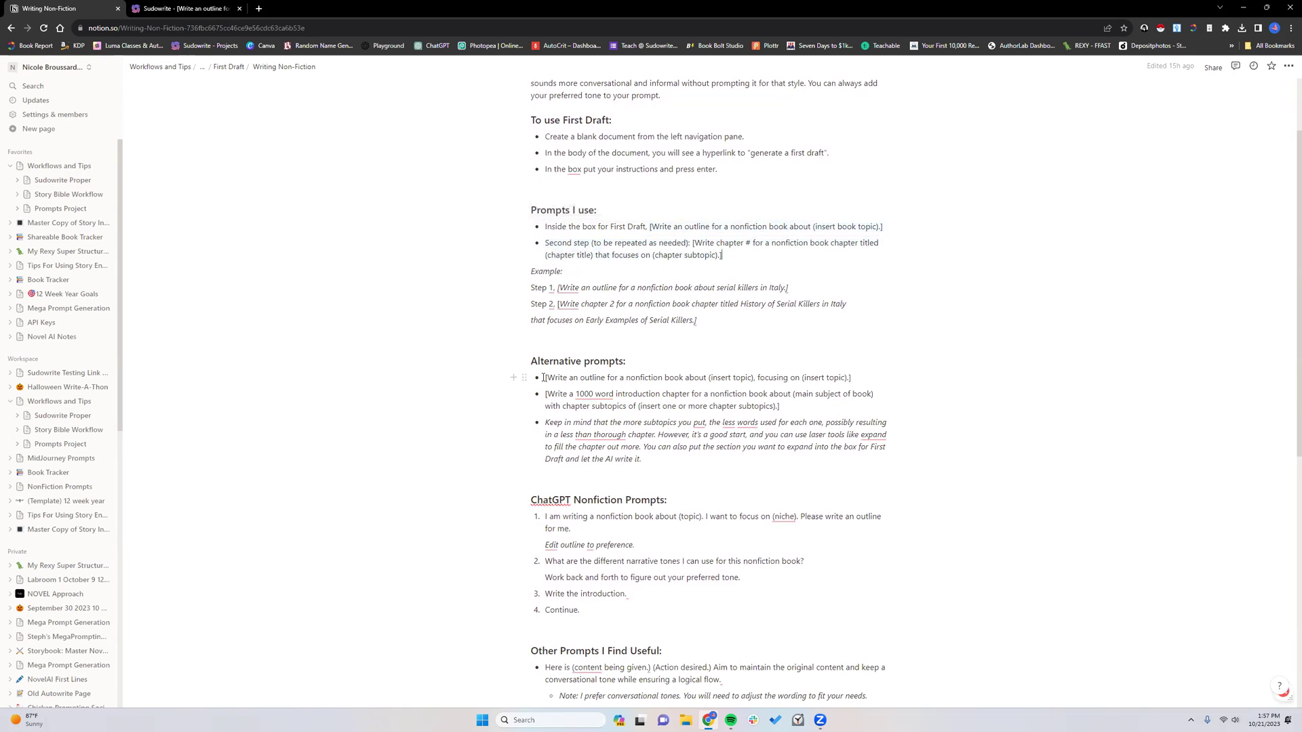
pyautogui.moveTo(546, 378); pyautogui.dragTo(861, 376)
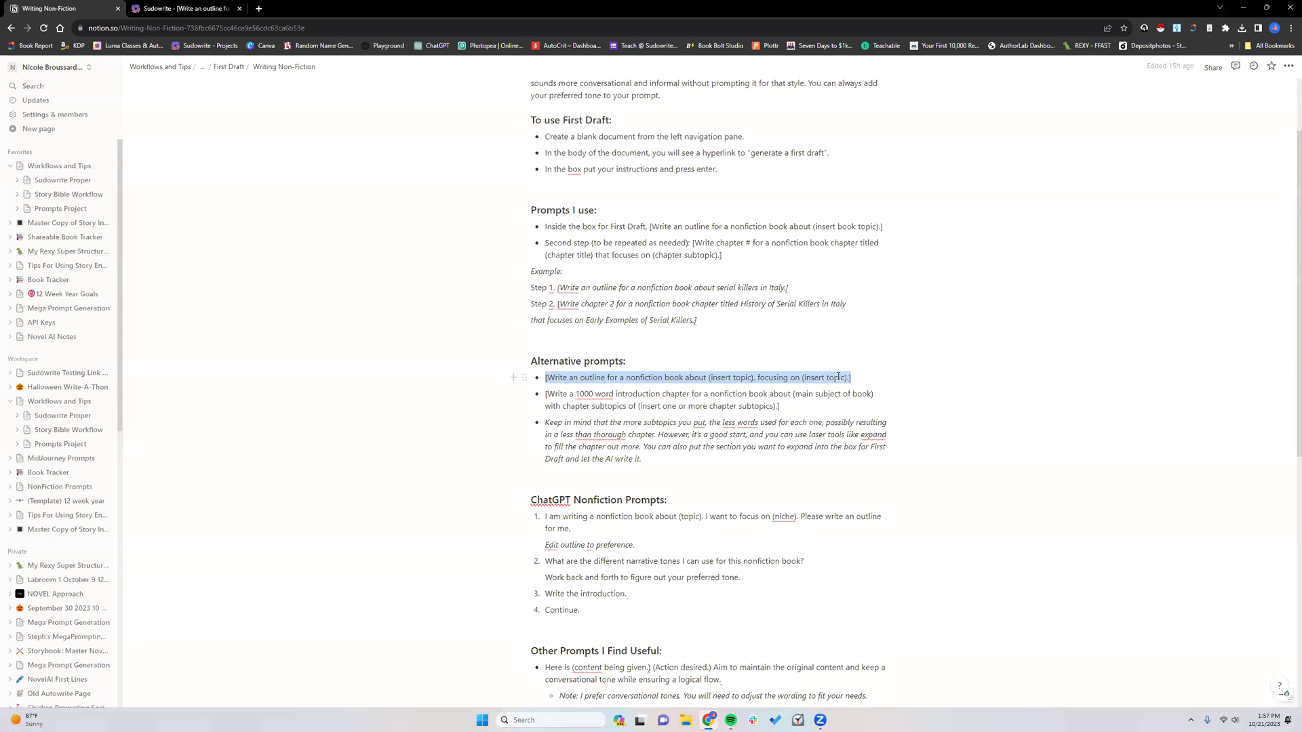
pyautogui.click(886, 347)
pyautogui.scroll(4, 886, 347)
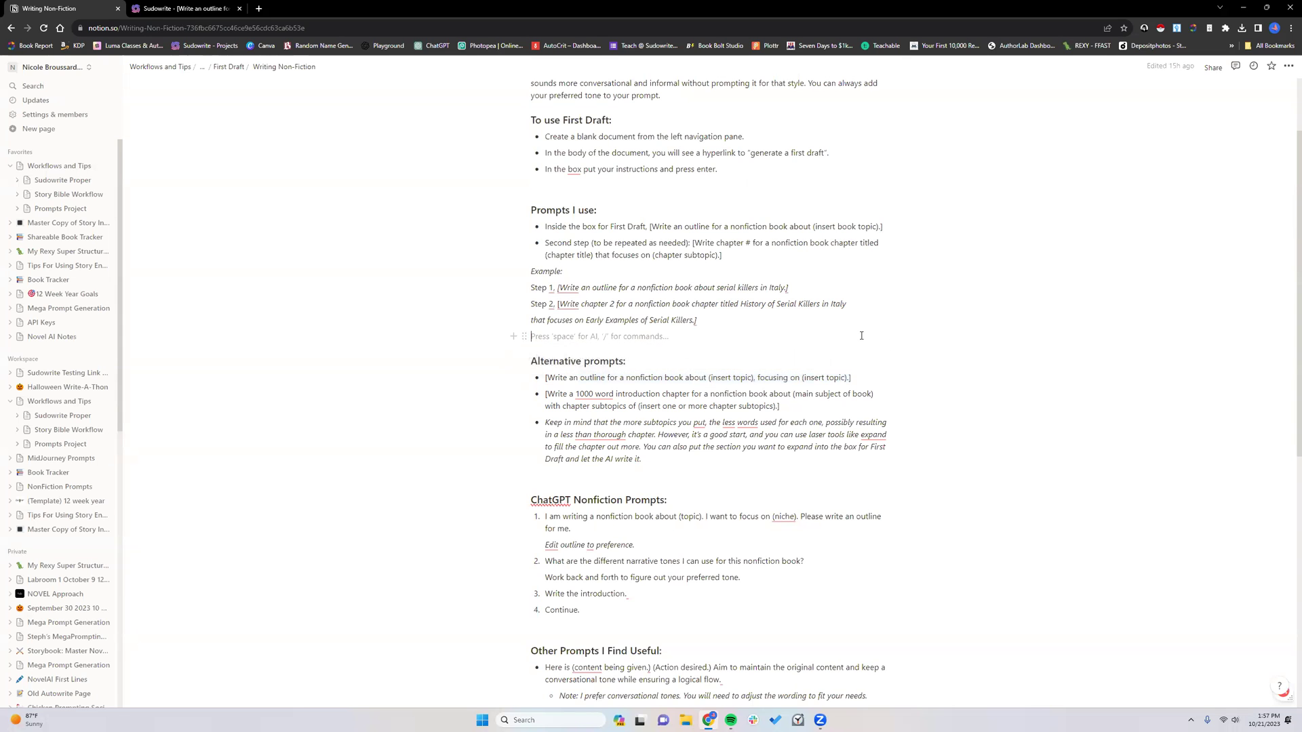
pyautogui.click(188, 10)
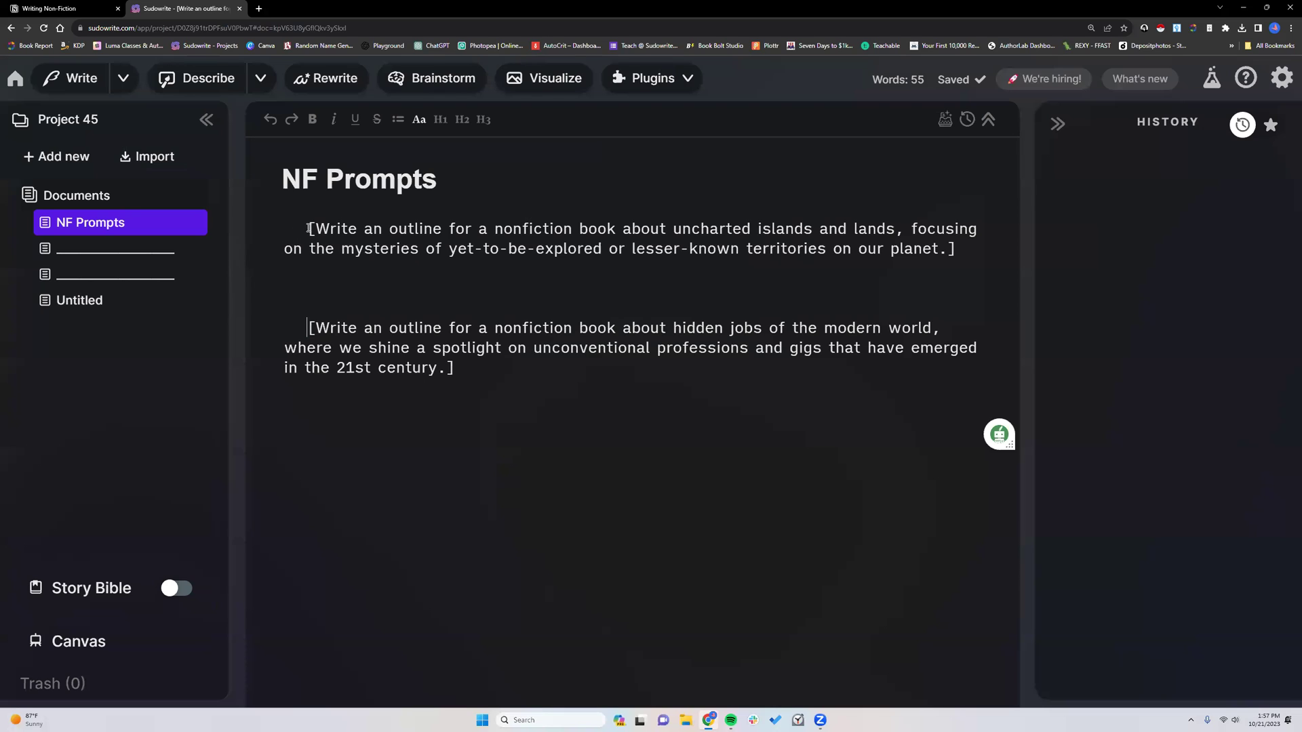
# - Copy the uncharted-islands outline prompt from NF Prompts
pyautogui.moveTo(307, 228); pyautogui.dragTo(956, 242)
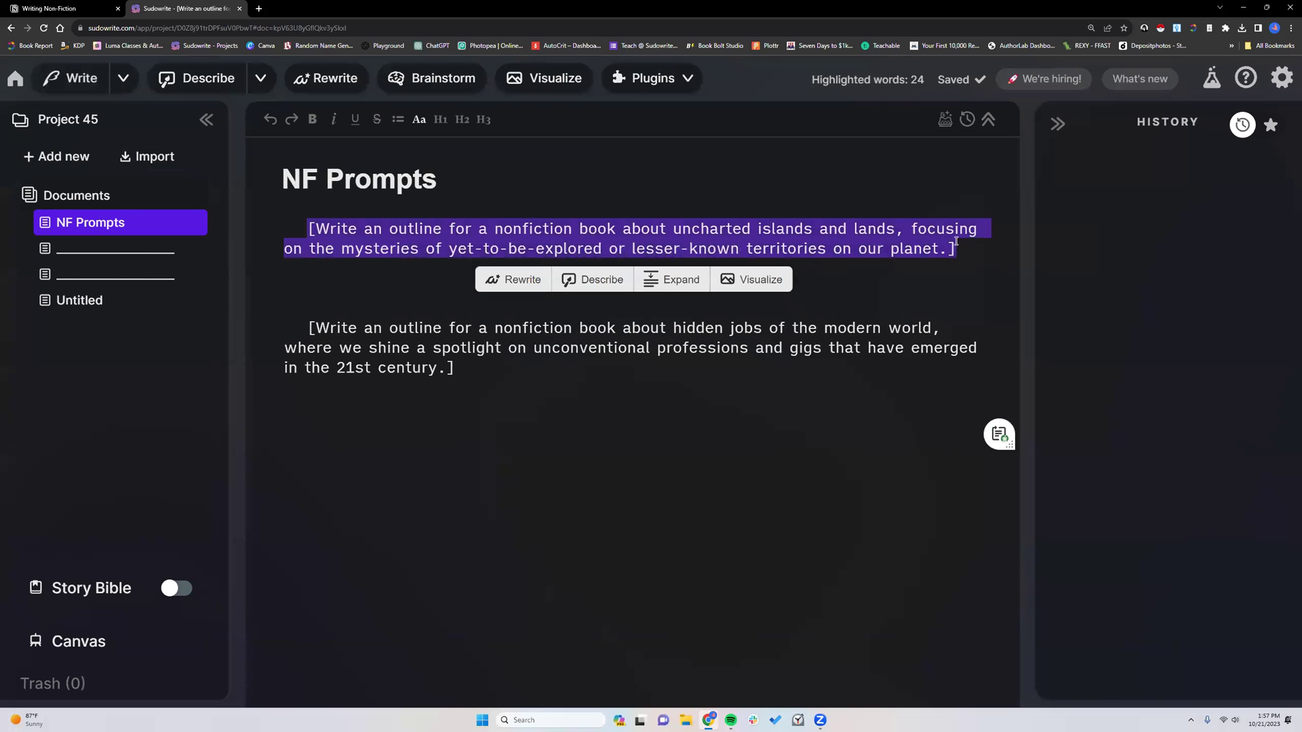
pyautogui.rightClick(904, 238)
pyautogui.click(907, 272)
pyautogui.click(901, 269)
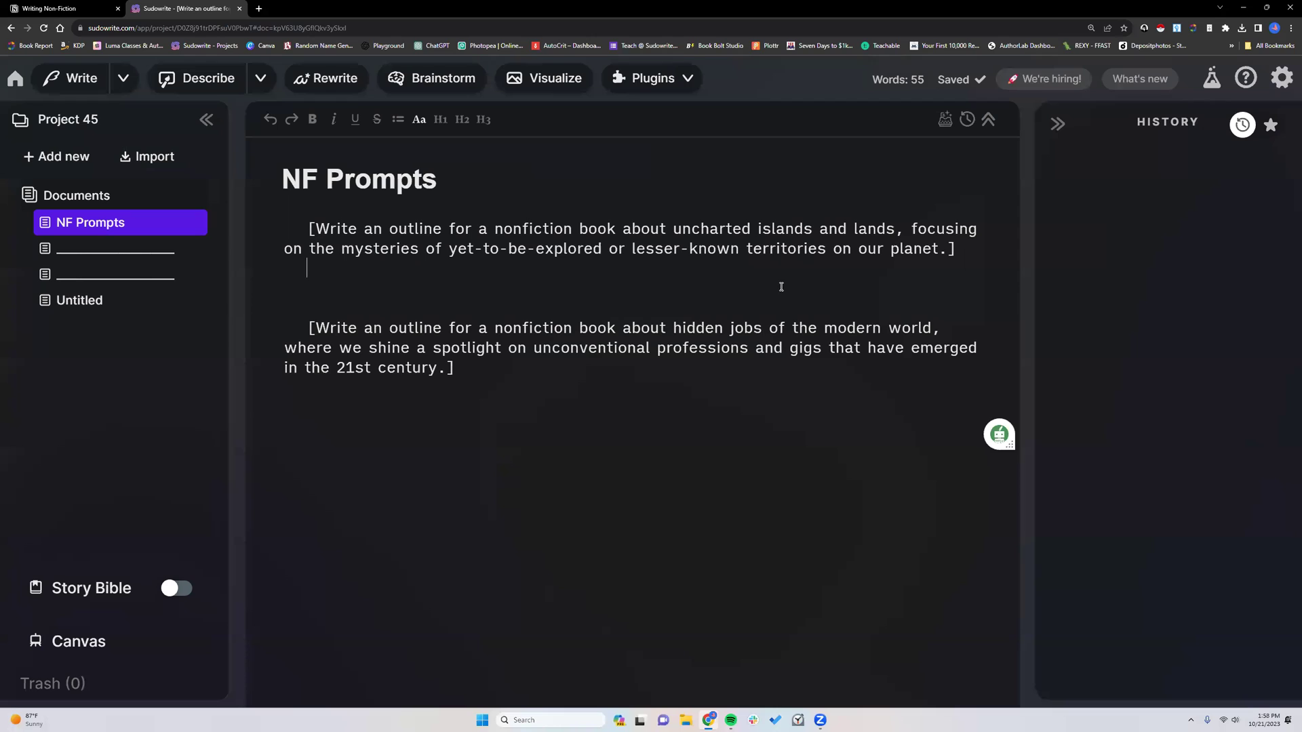
# - Open the empty Untitled document and place the caret in its body
pyautogui.click(80, 302)
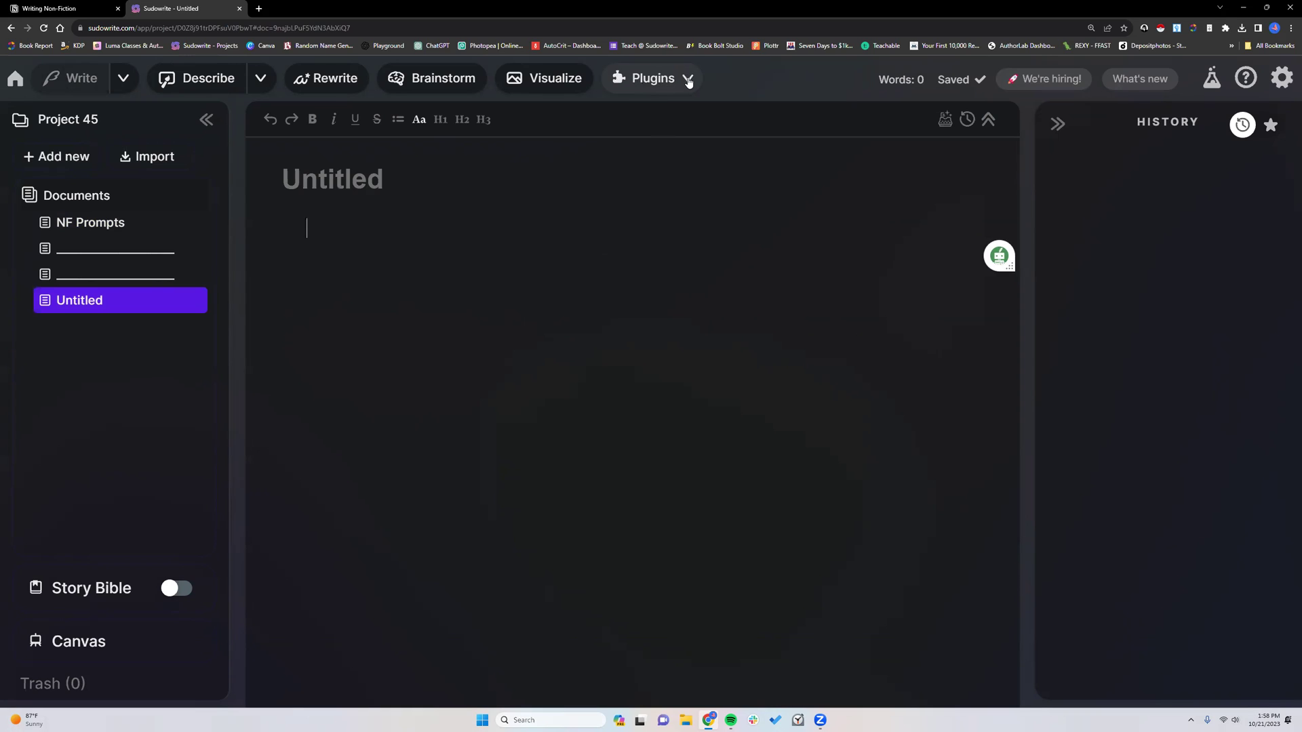
pyautogui.click(688, 80)
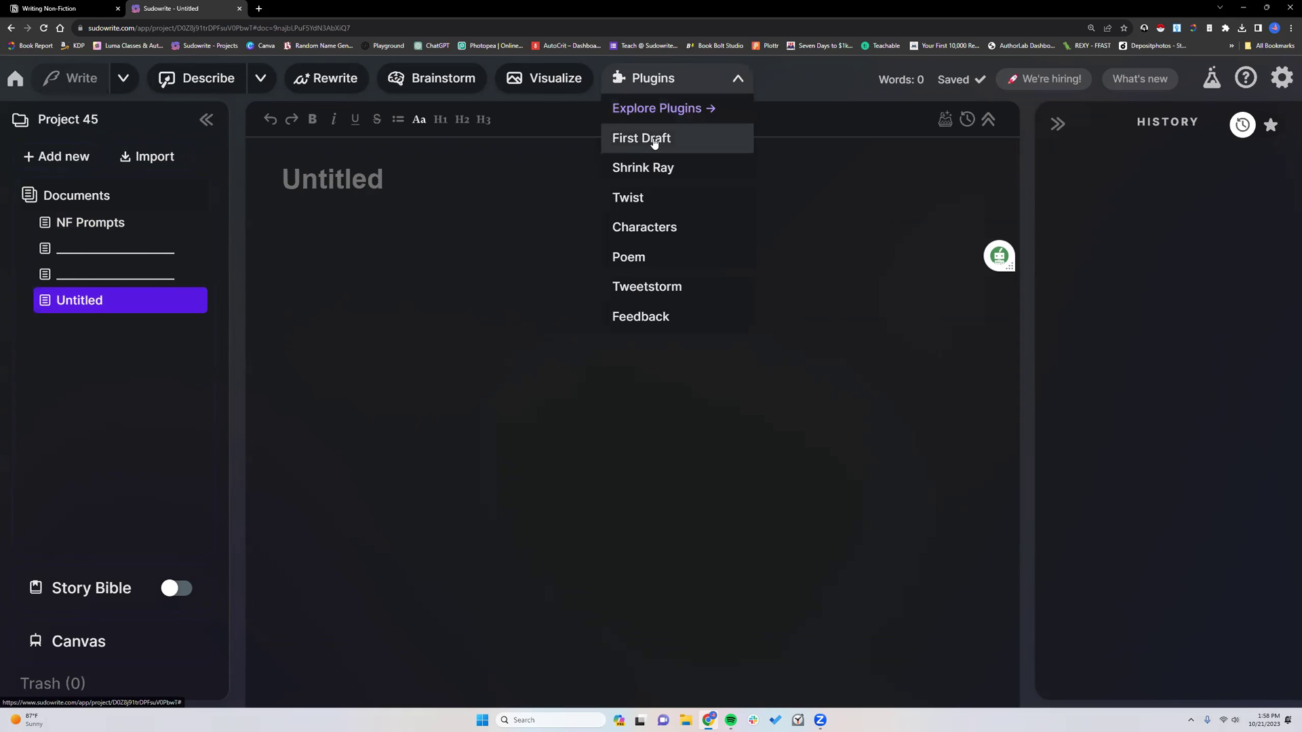
pyautogui.click(734, 81)
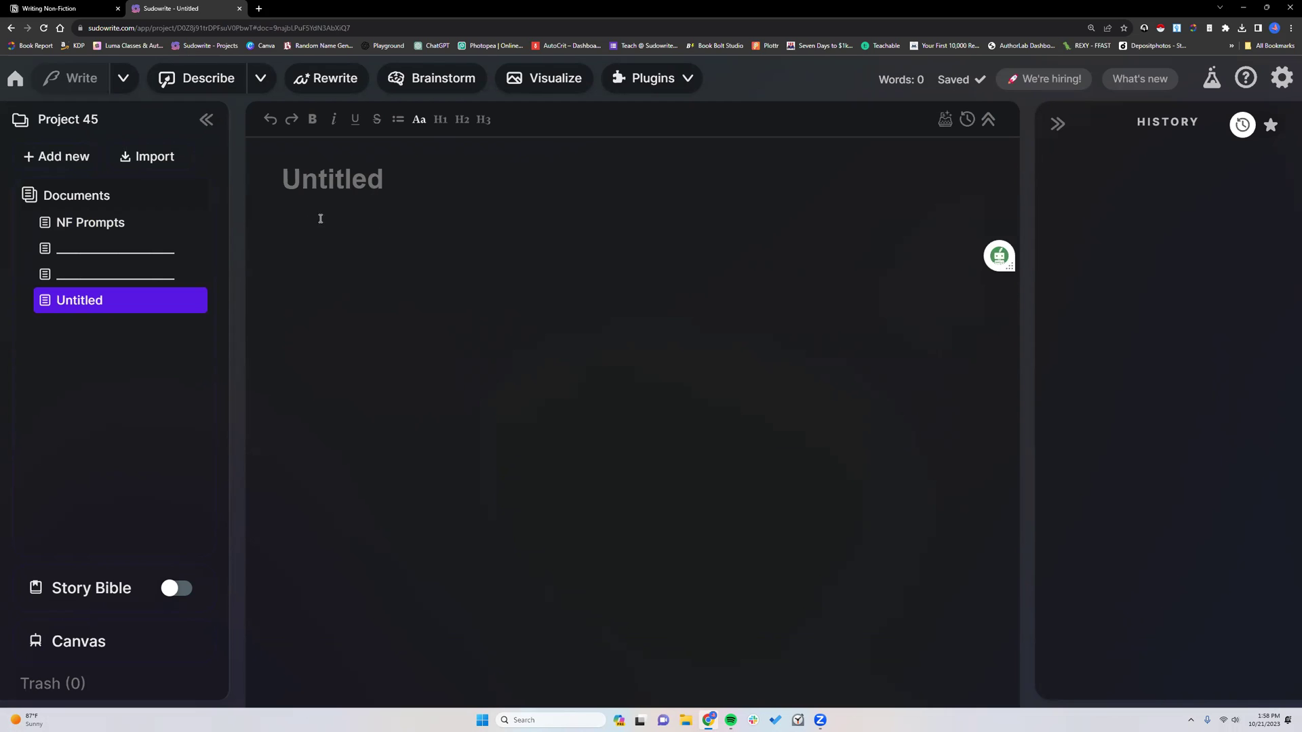
pyautogui.click(429, 213)
# - Paste the uncharted-islands prompt into First Draft and generate the 199-word seven-part outline
pyautogui.click(687, 80)
pyautogui.click(655, 138)
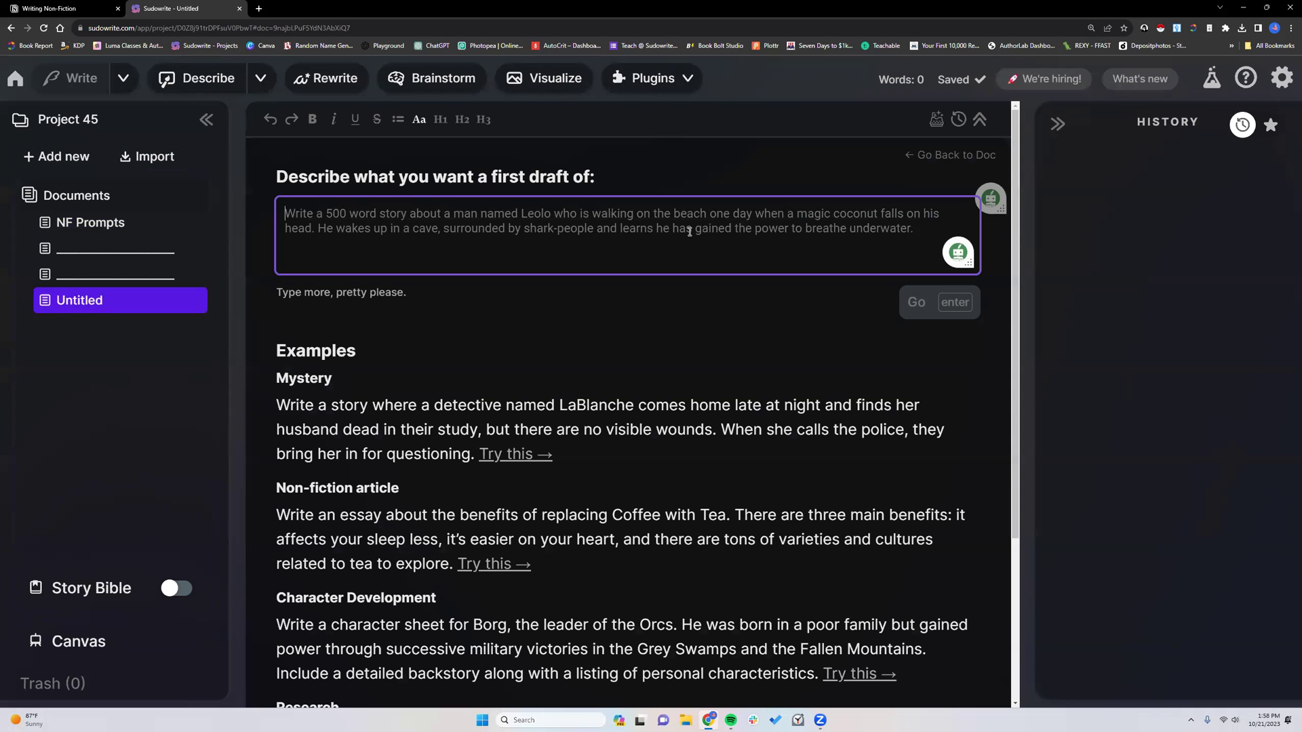
pyautogui.rightClick(316, 214)
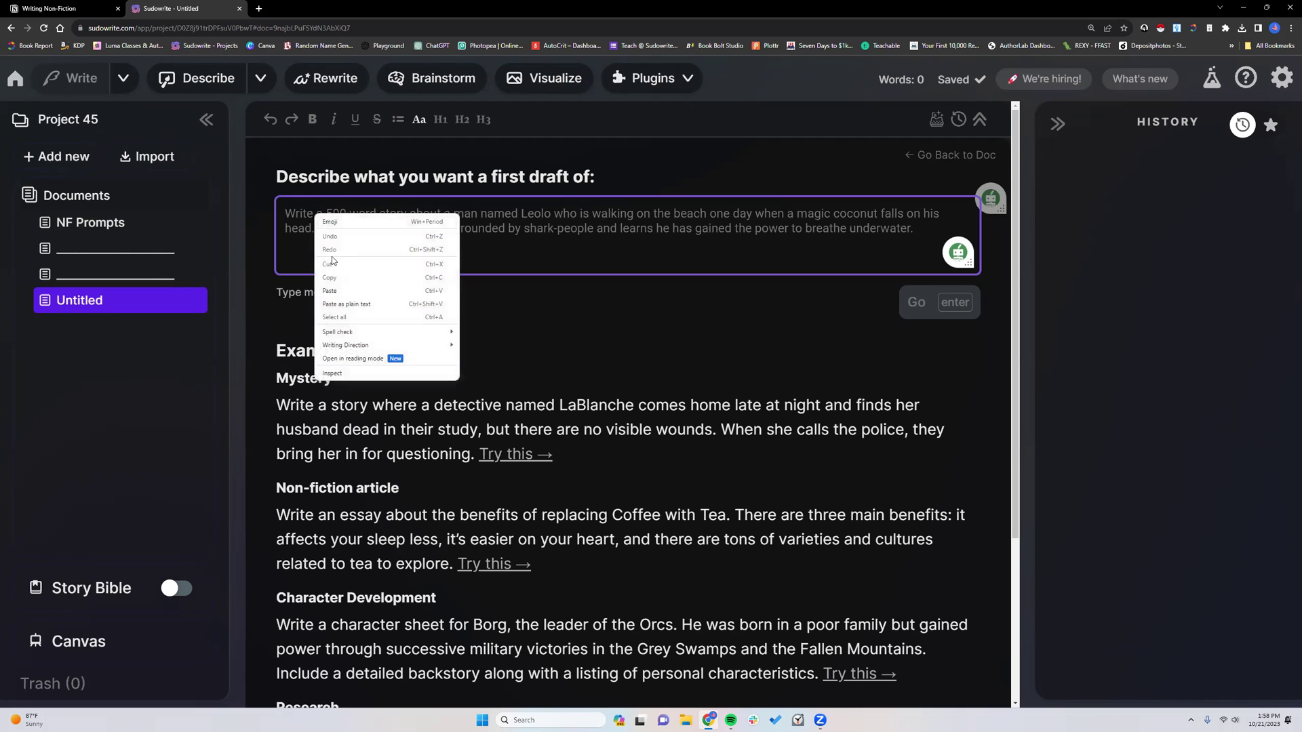
pyautogui.click(343, 291)
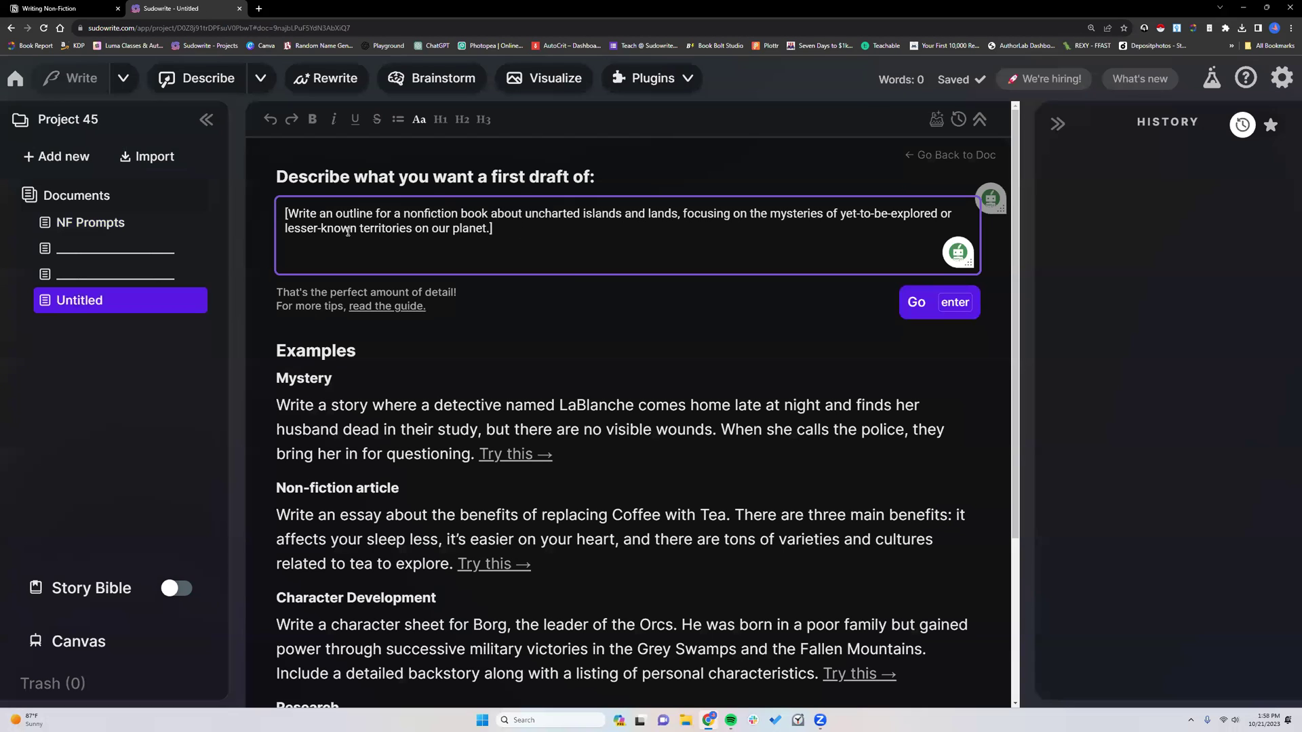
pyautogui.click(926, 306)
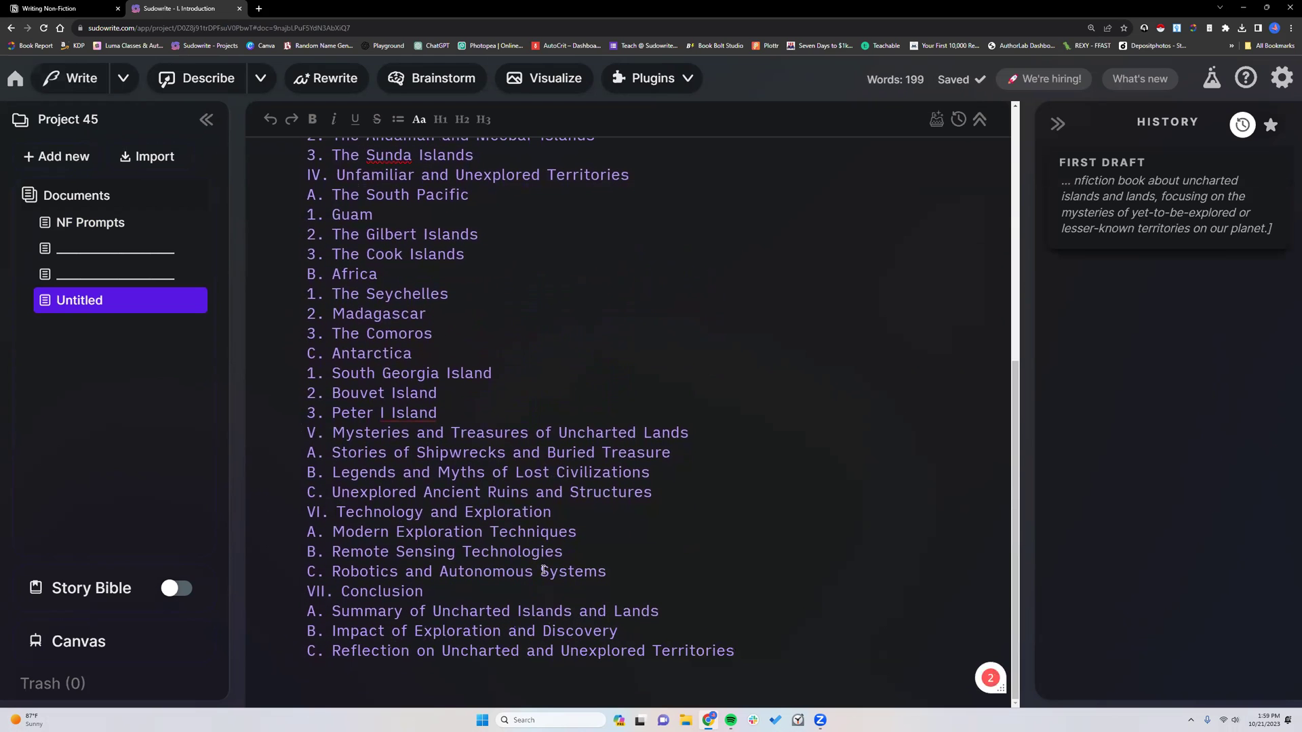
pyautogui.scroll(2, 543, 567)
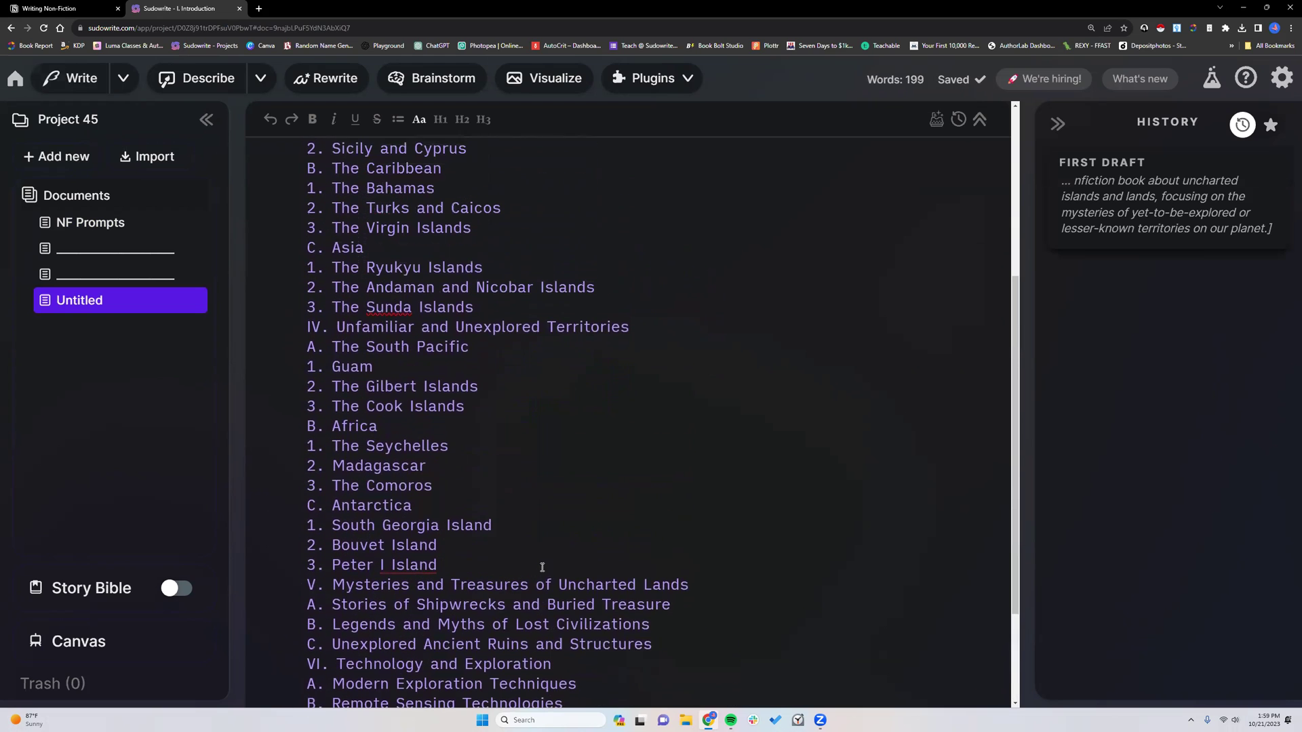
# - In Notion's Writing Non-Fiction notes, copy the Step 2 chapter prompt example
pyautogui.click(76, 8)
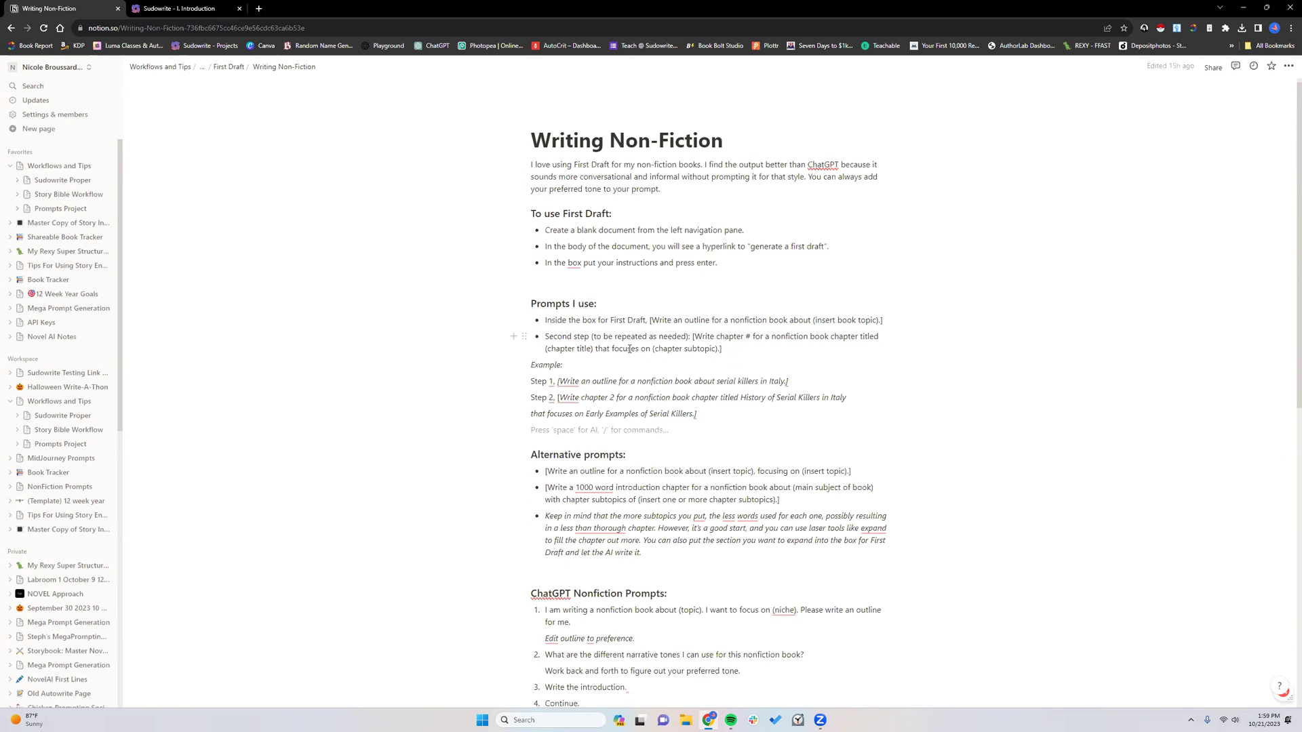
pyautogui.scroll(-2, 610, 326)
pyautogui.scroll(-1, 629, 349)
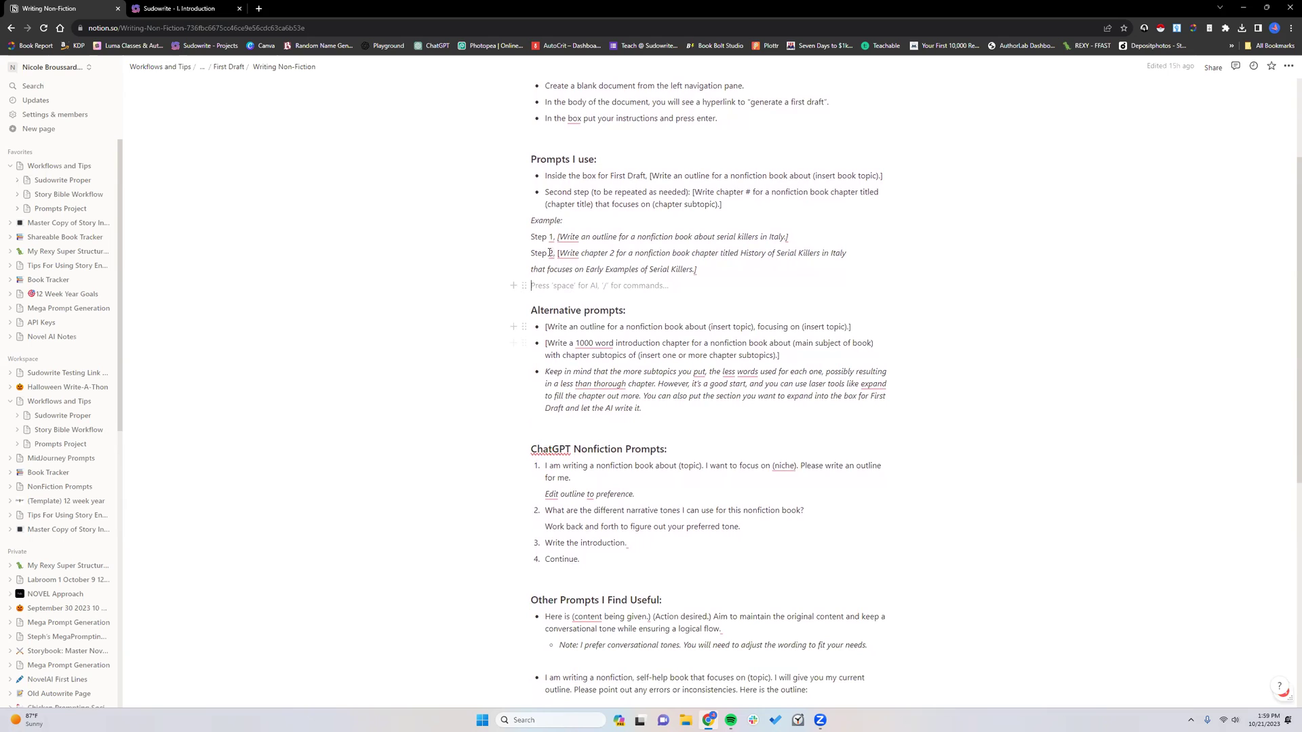
pyautogui.moveTo(557, 253); pyautogui.dragTo(701, 270)
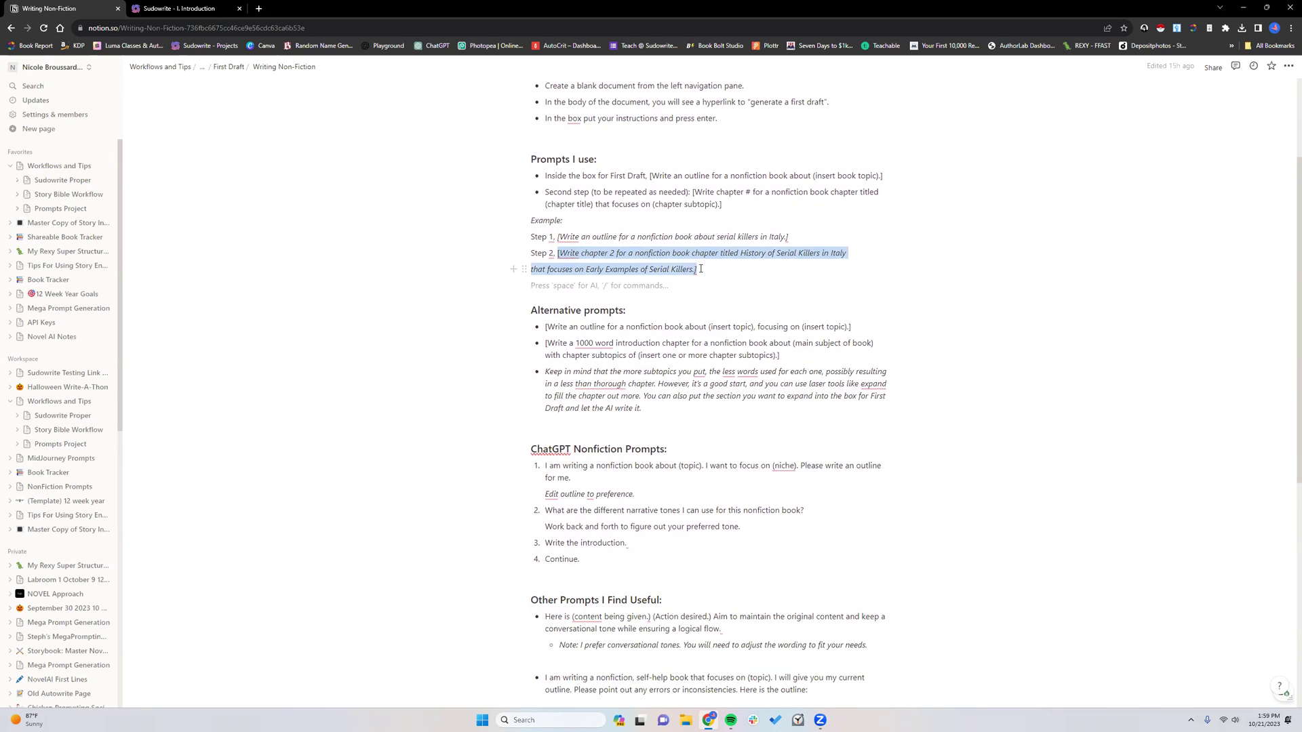
pyautogui.moveTo(701, 269); pyautogui.dragTo(700, 269)
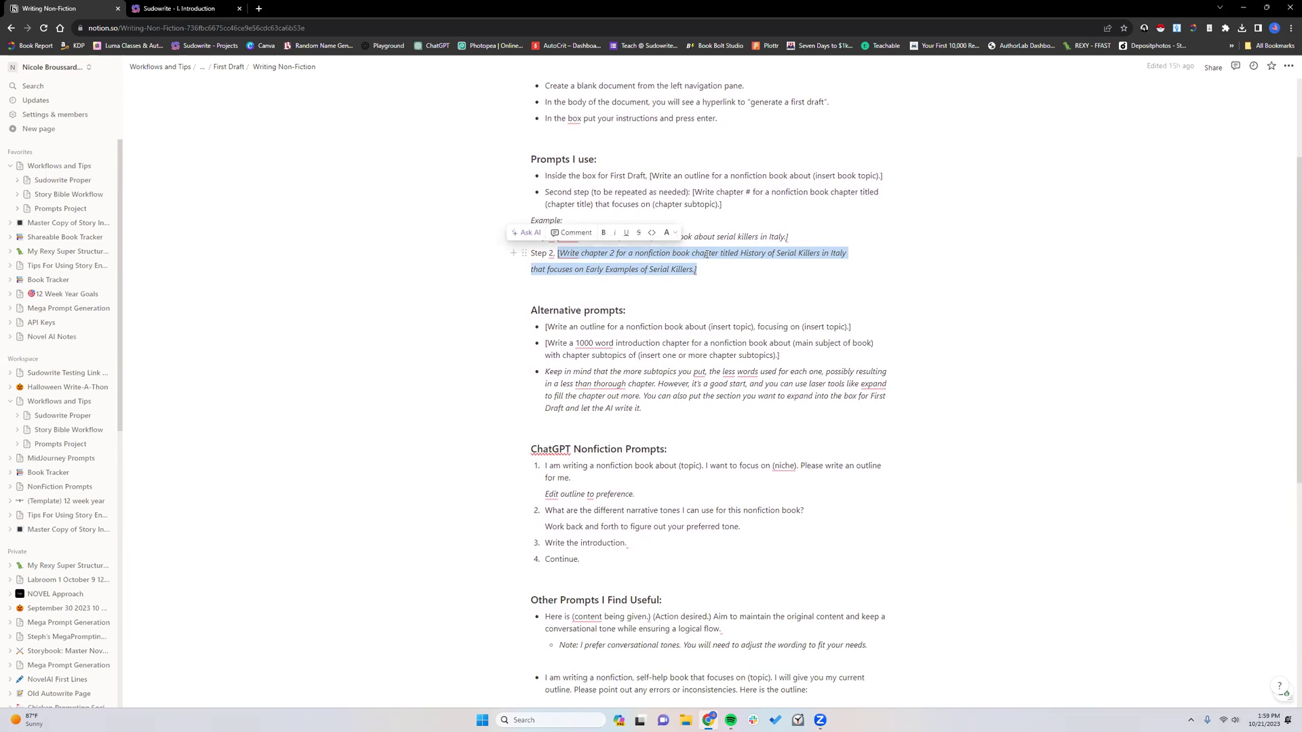
pyautogui.rightClick(706, 255)
pyautogui.click(734, 290)
pyautogui.click(733, 283)
# - Select and copy the '[Write chapter #…]' second-step prompt text
pyautogui.click(691, 192)
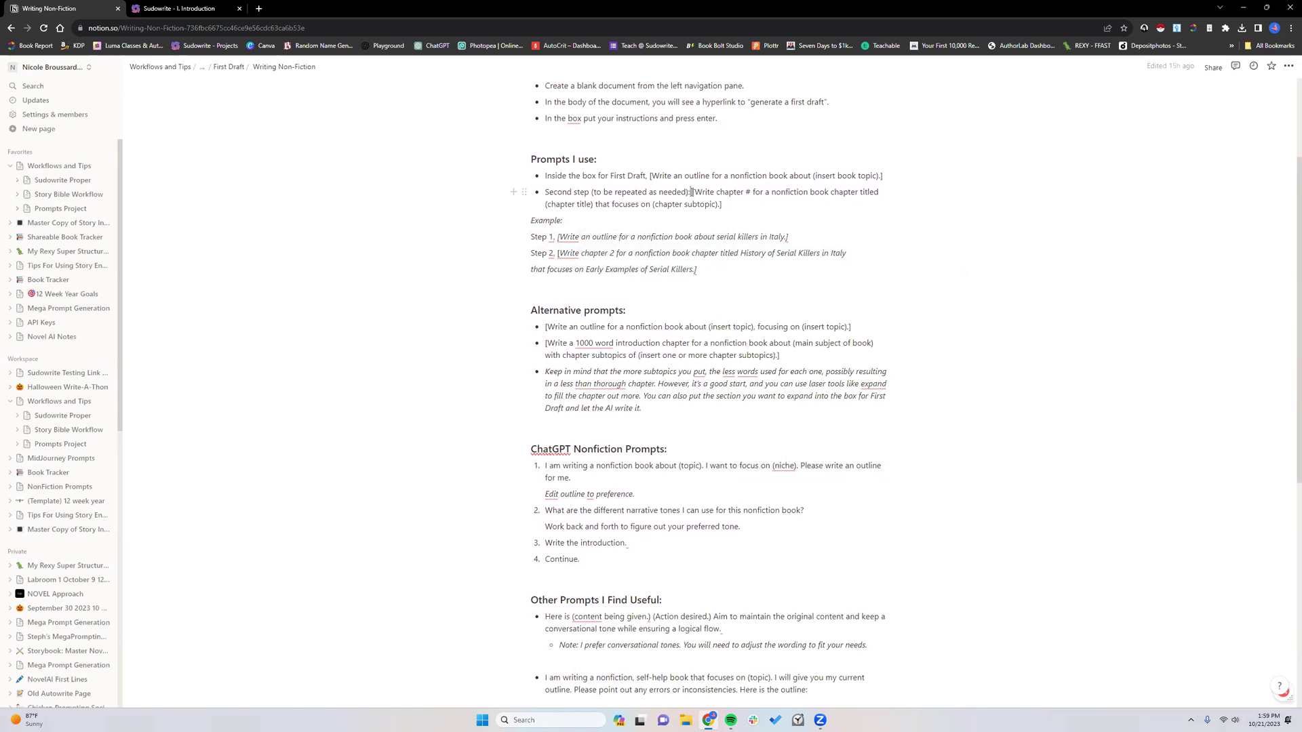
pyautogui.moveTo(697, 195); pyautogui.dragTo(727, 205)
pyautogui.rightClick(717, 195)
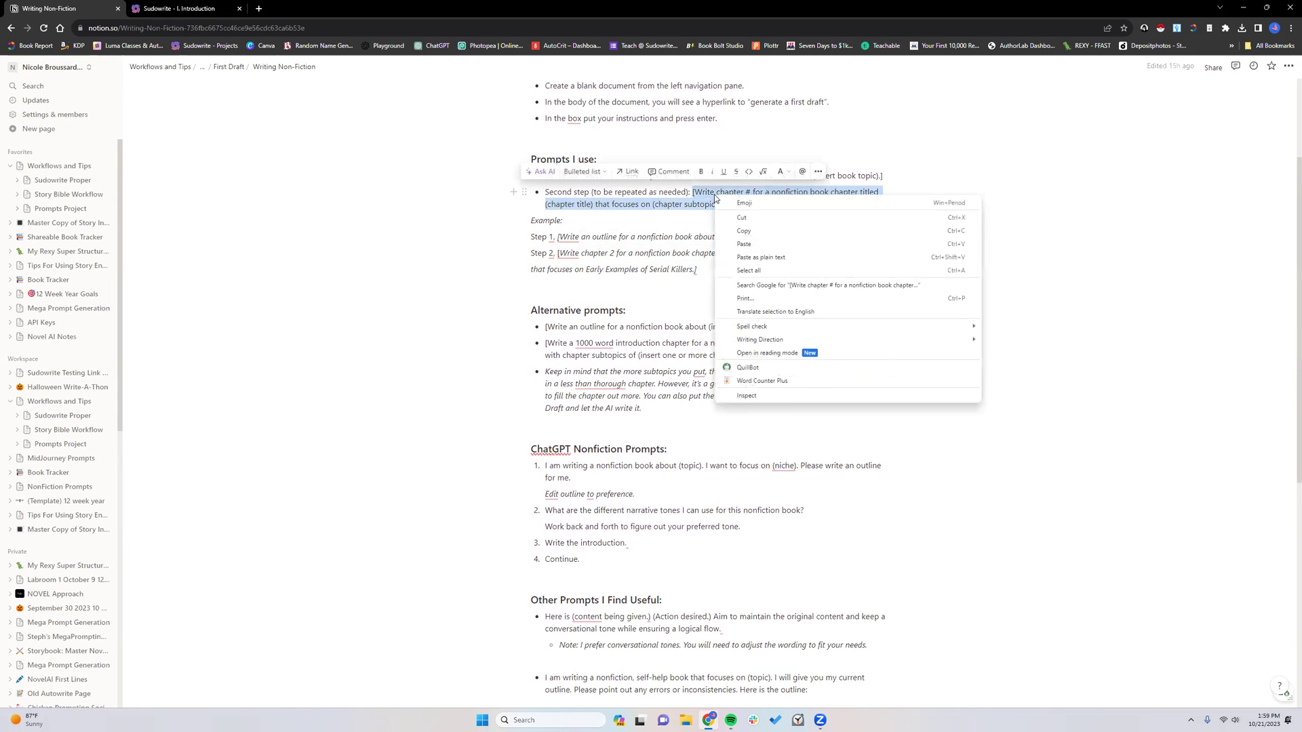
pyautogui.press('Escape')
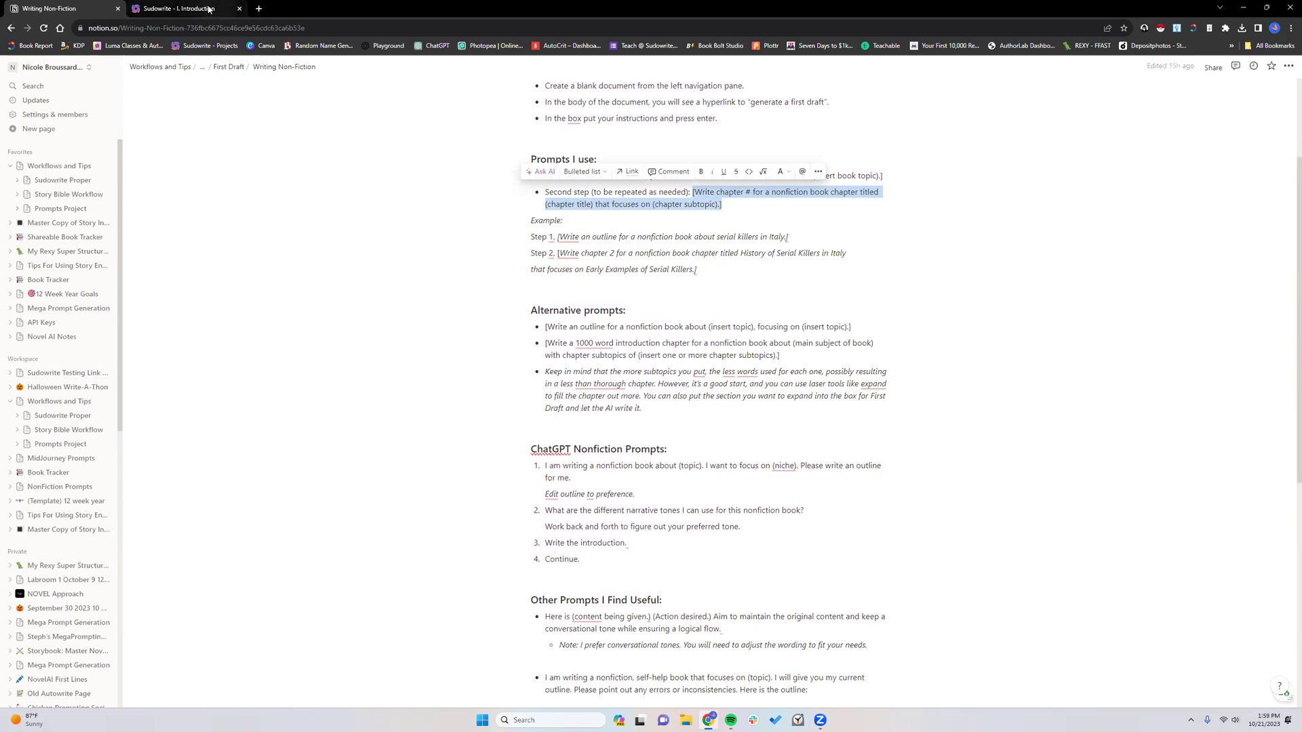
# - Scroll through the Uncharted Lands outline, checking the Mysteries and Treasures section and Conclusion
pyautogui.click(182, 8)
pyautogui.scroll(2, 541, 328)
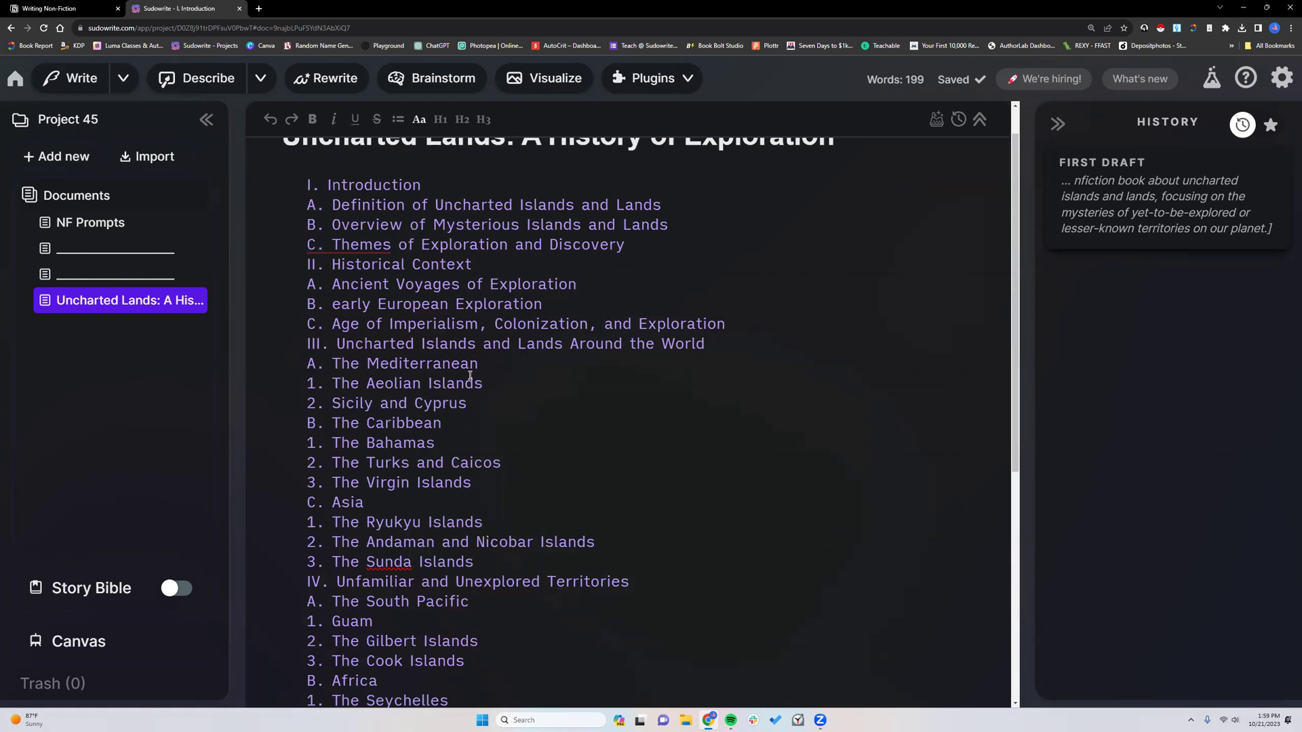
pyautogui.scroll(-2, 463, 403)
pyautogui.scroll(-1, 443, 357)
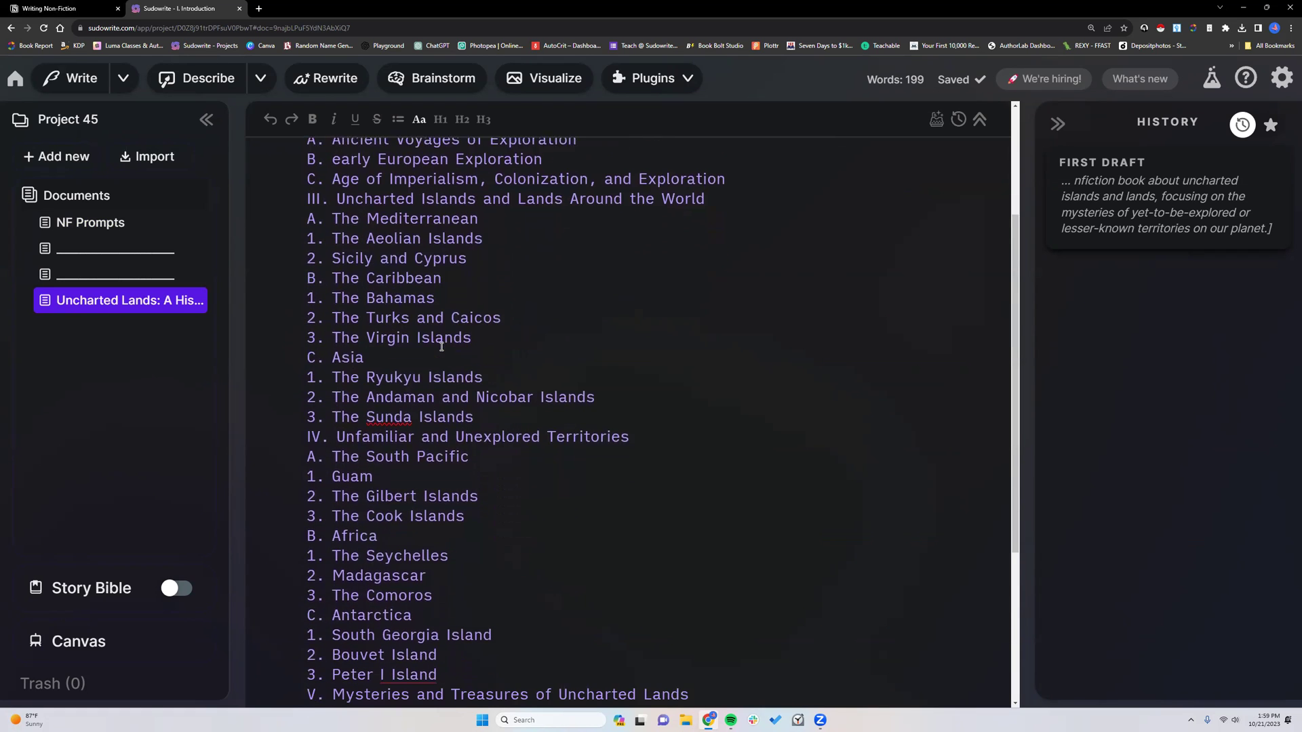
pyautogui.scroll(1, 430, 341)
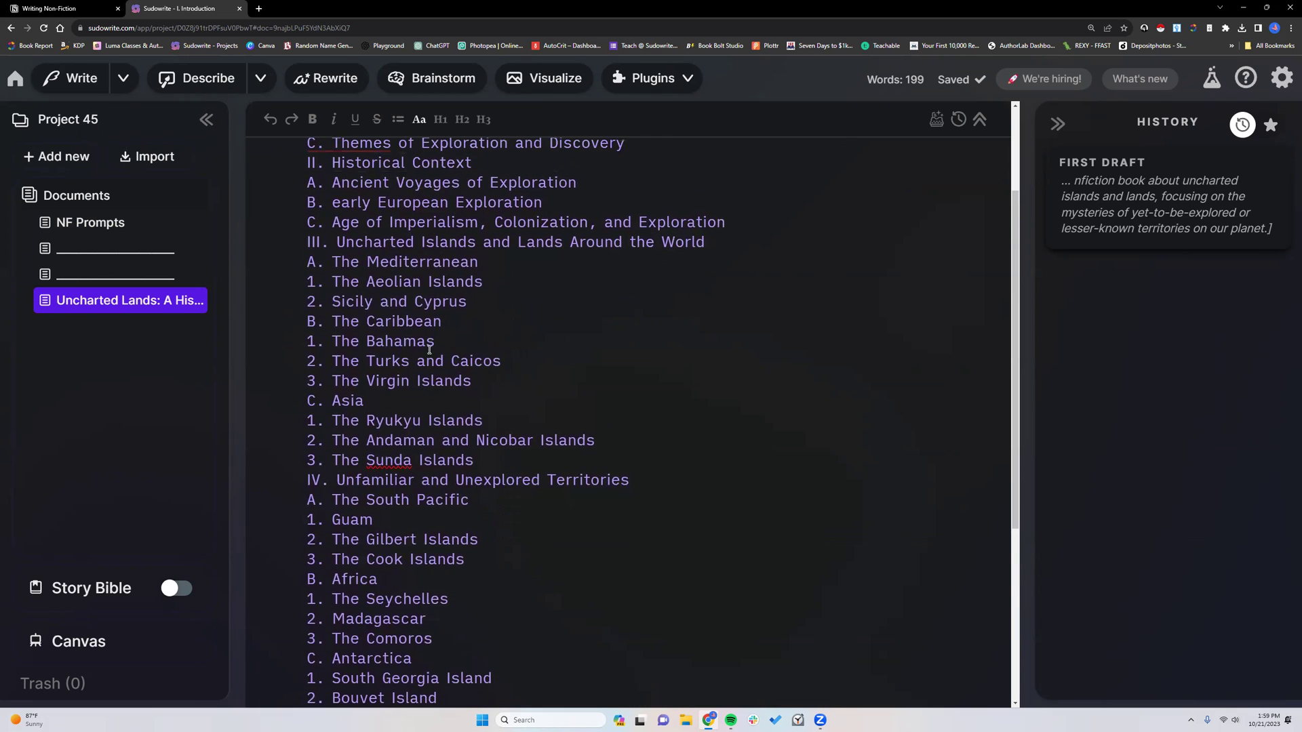
pyautogui.scroll(-2, 431, 354)
pyautogui.scroll(-2, 434, 359)
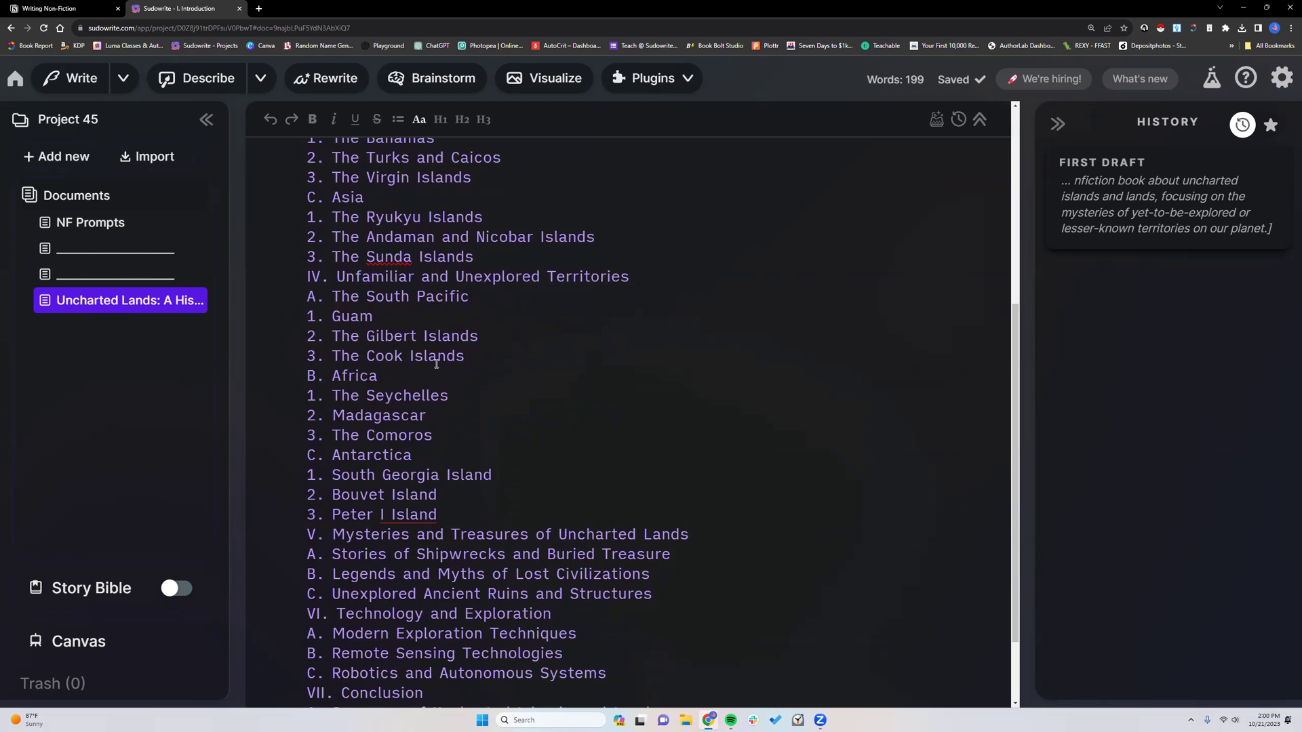
pyautogui.scroll(-2, 437, 364)
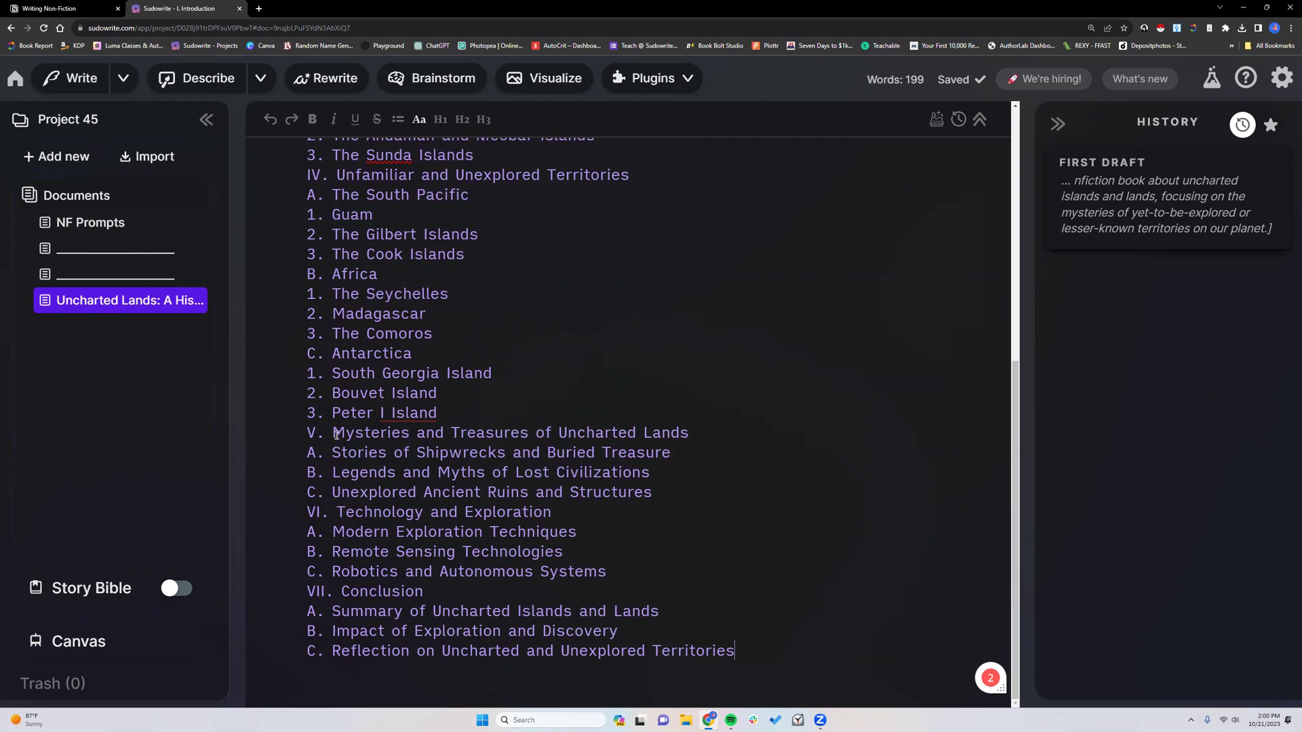
pyautogui.moveTo(332, 430); pyautogui.dragTo(669, 491)
pyautogui.click(669, 491)
pyautogui.scroll(1, 408, 389)
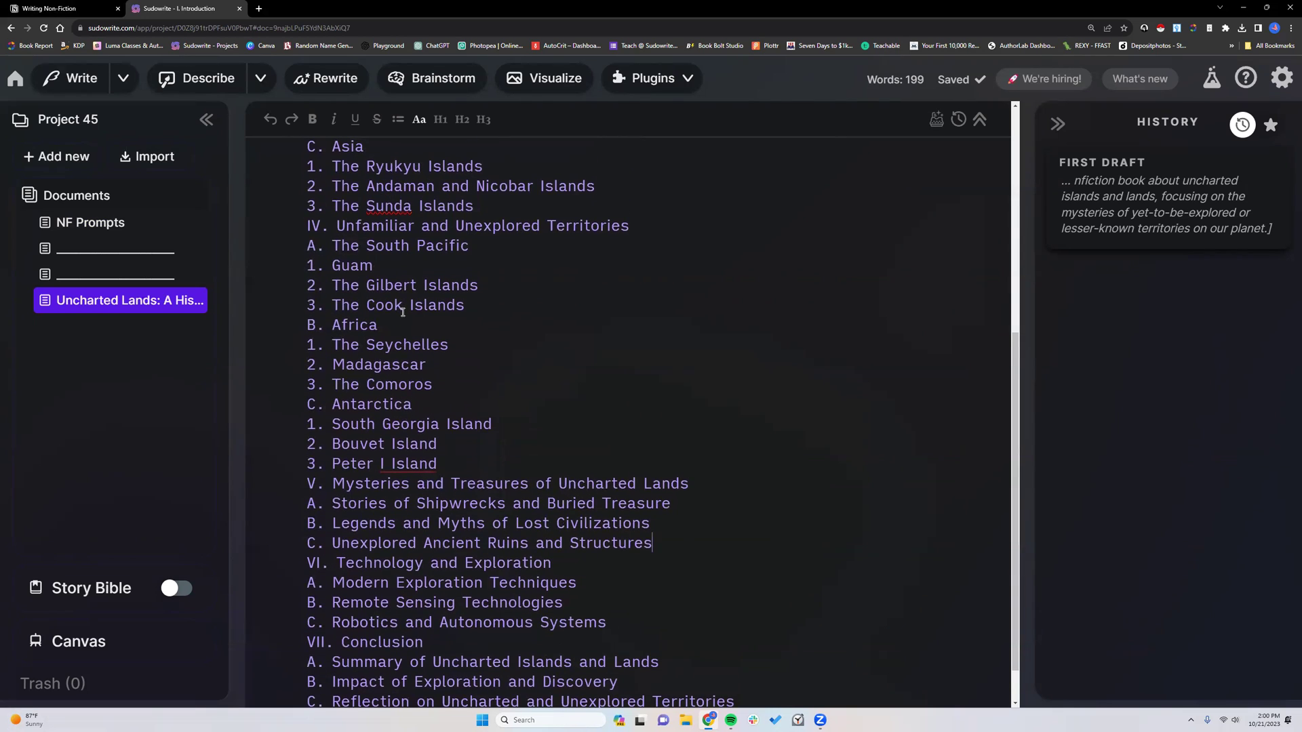
pyautogui.scroll(1, 403, 312)
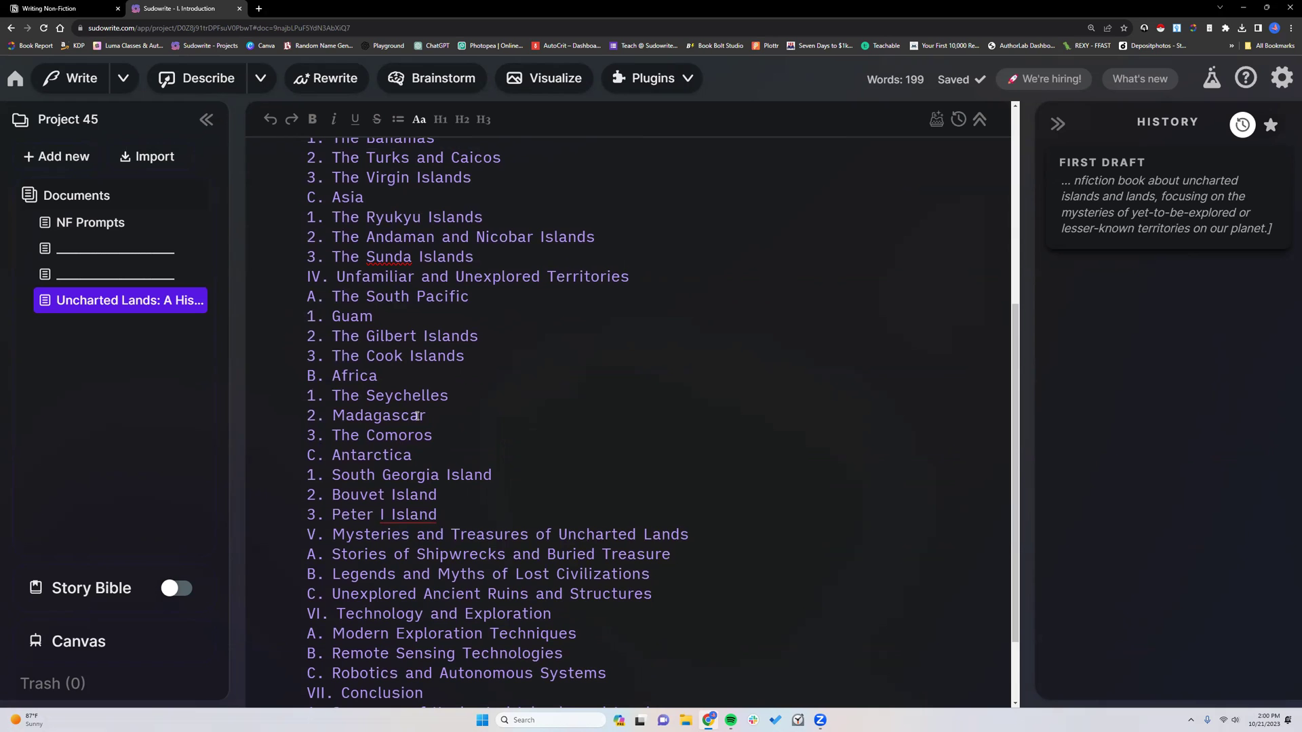
pyautogui.scroll(3, 416, 416)
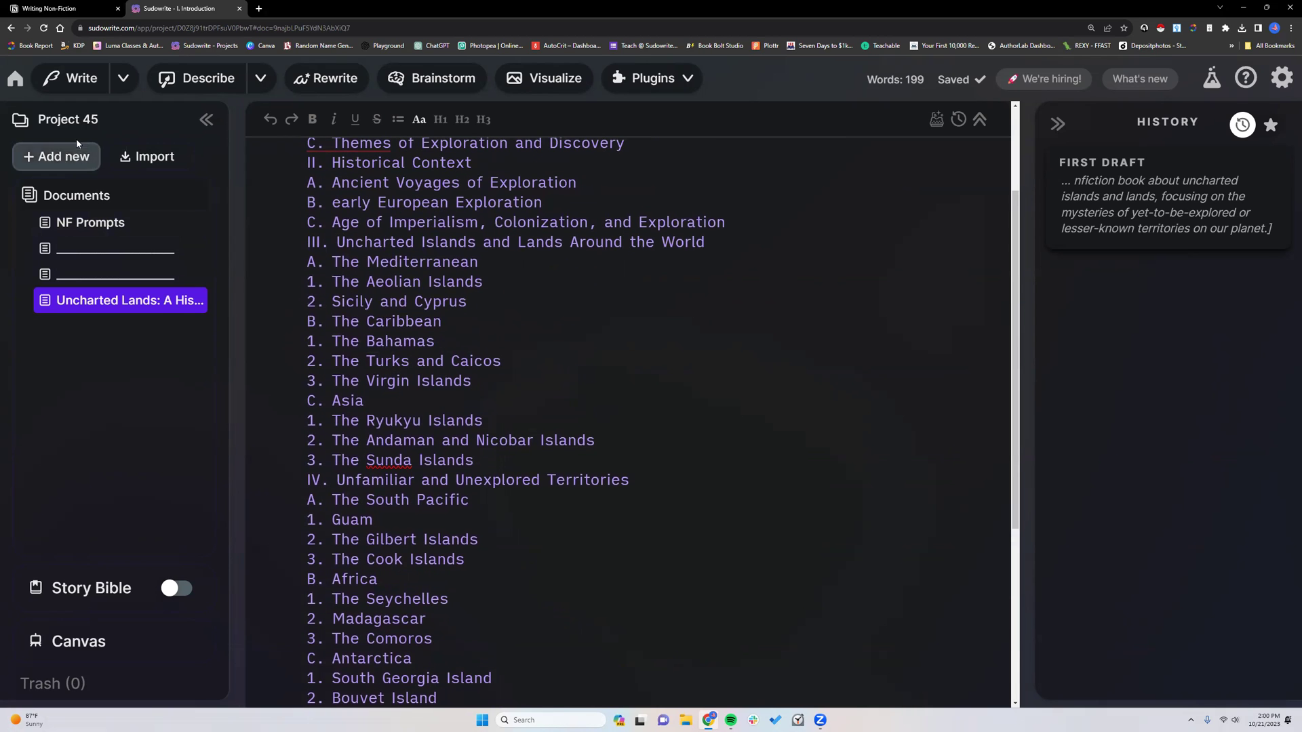
pyautogui.click(686, 81)
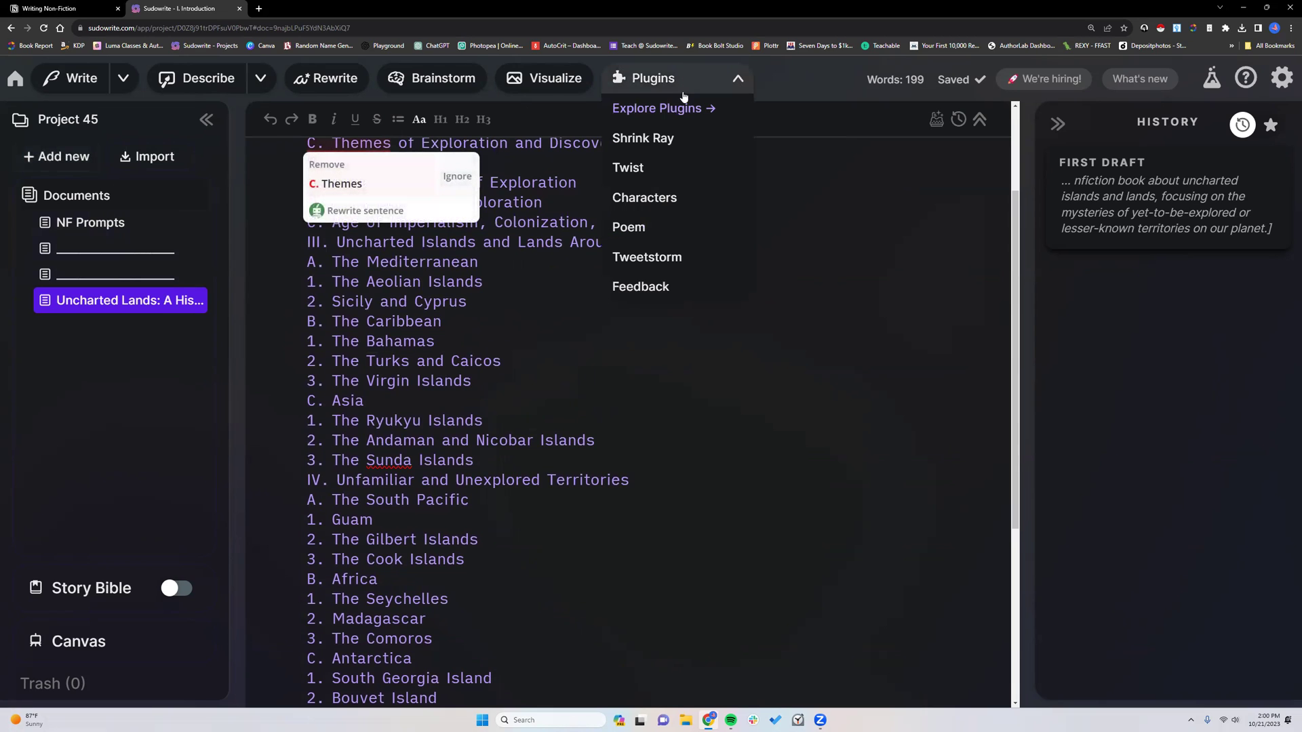
pyautogui.click(737, 79)
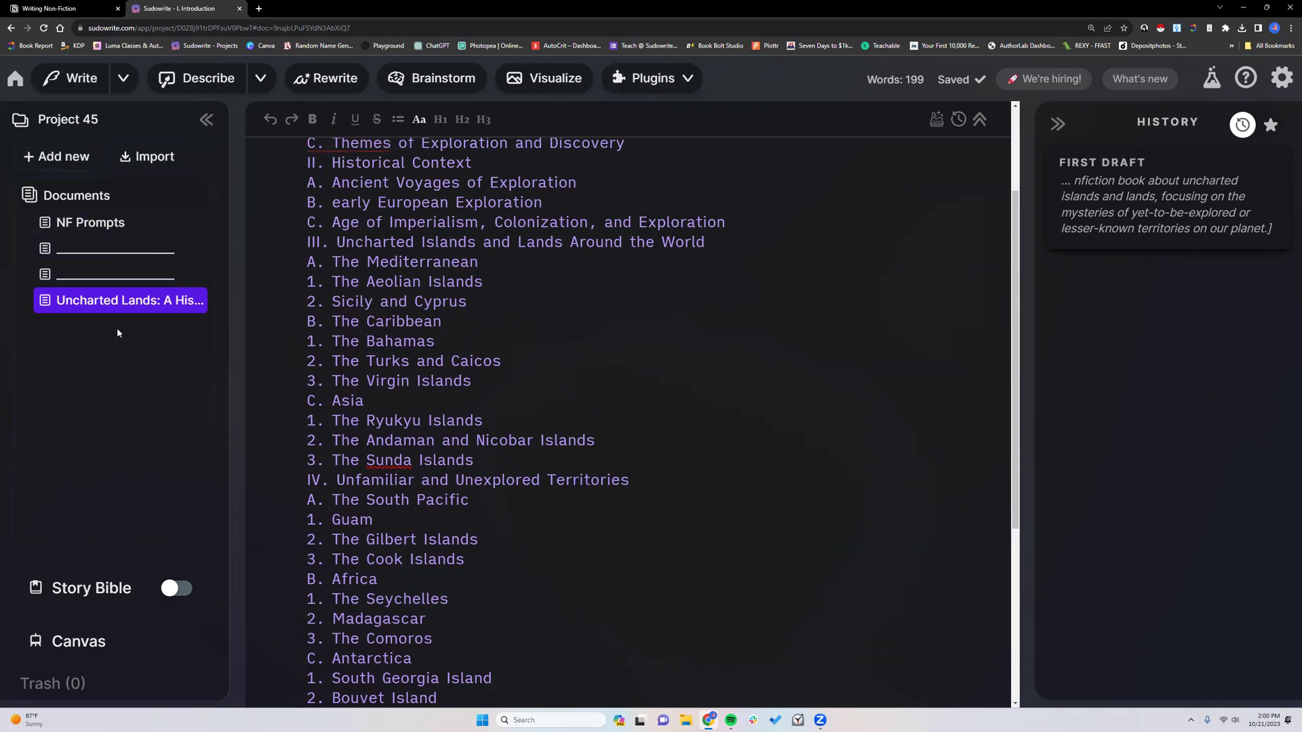
# - Create a new blank Untitled document in Project 45, reload, and bring up the Plugins list
pyautogui.click(74, 158)
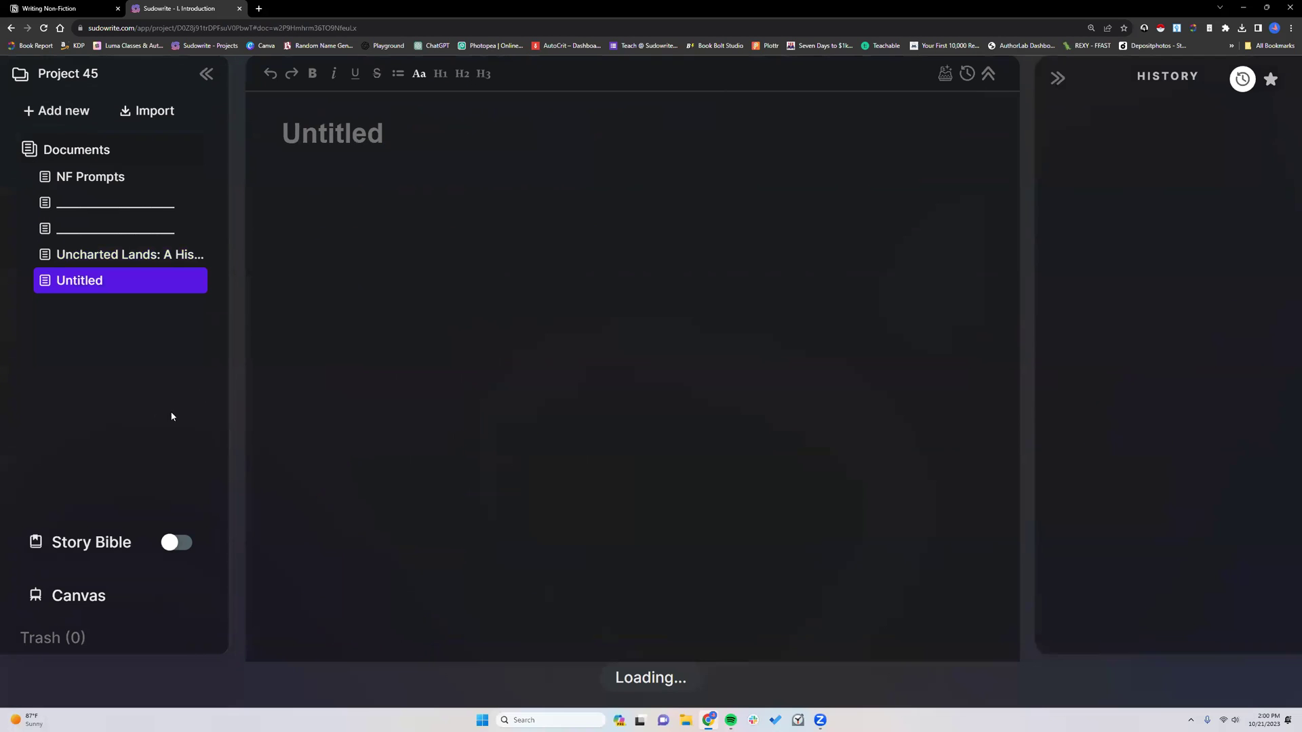
pyautogui.click(410, 189)
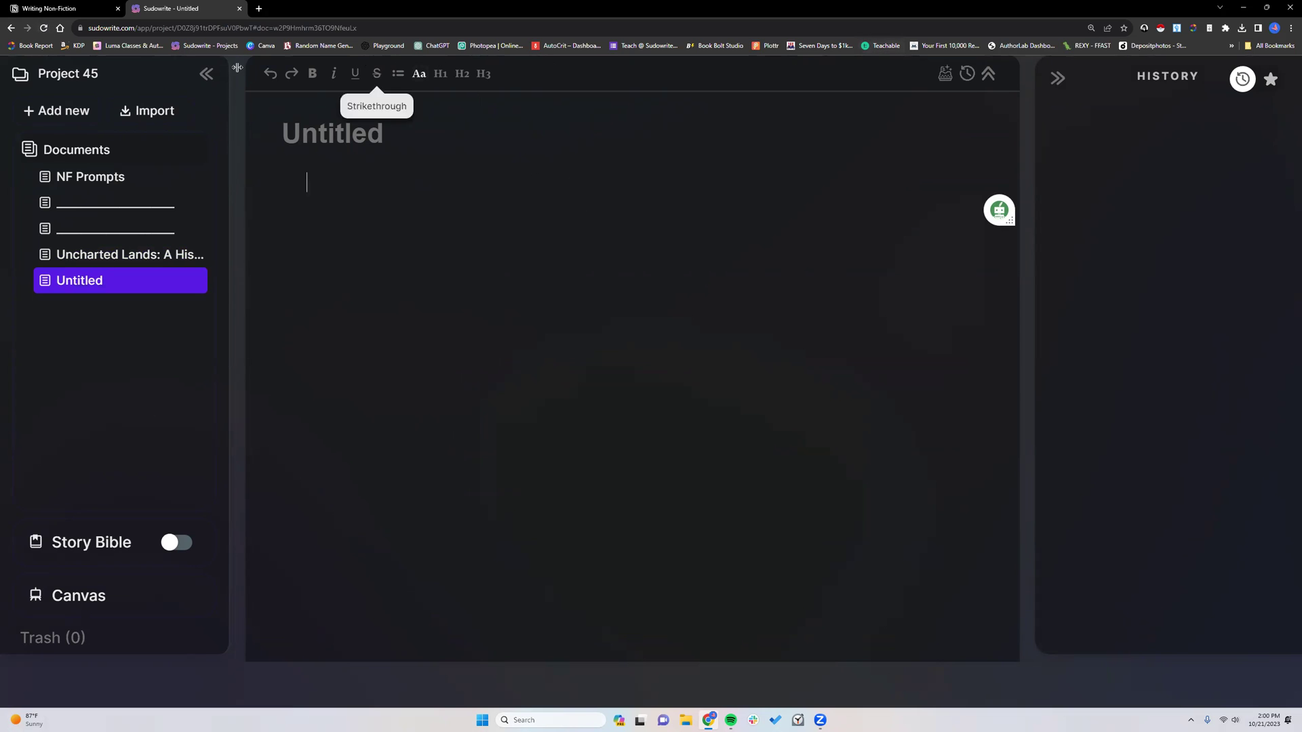
pyautogui.click(43, 27)
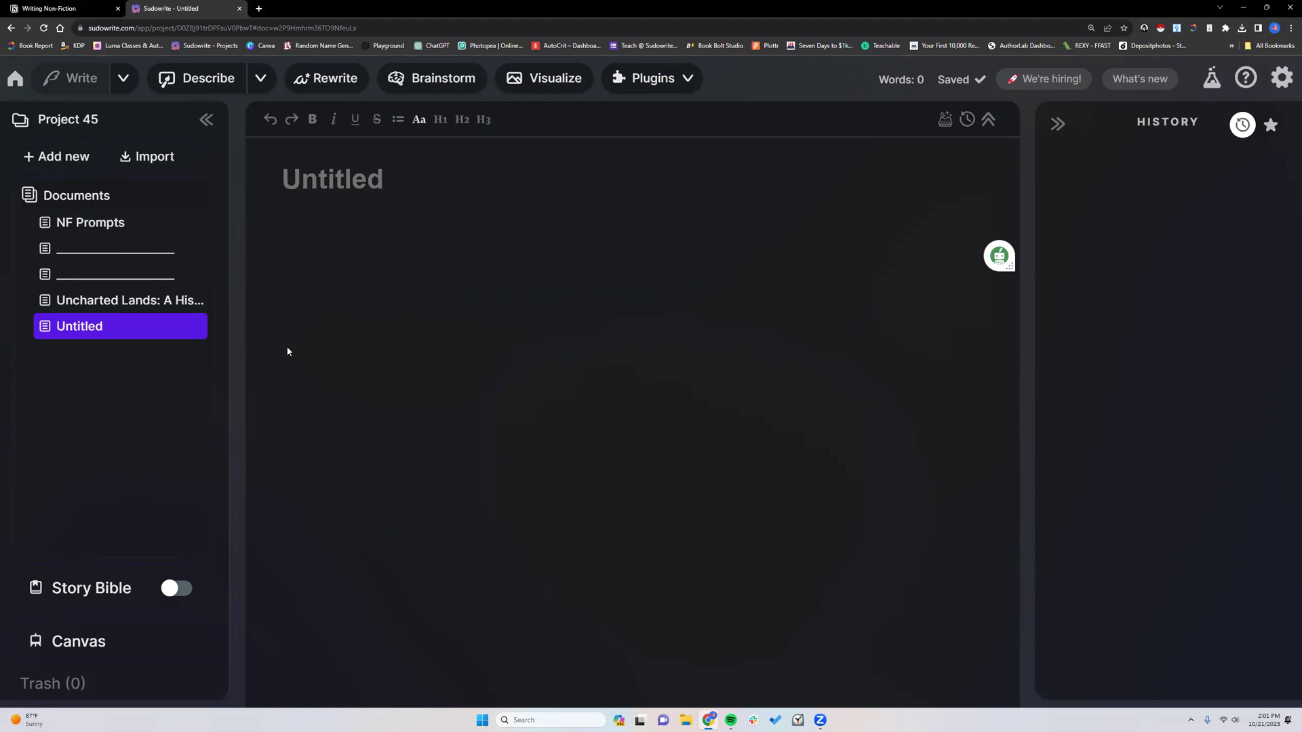
pyautogui.click(685, 80)
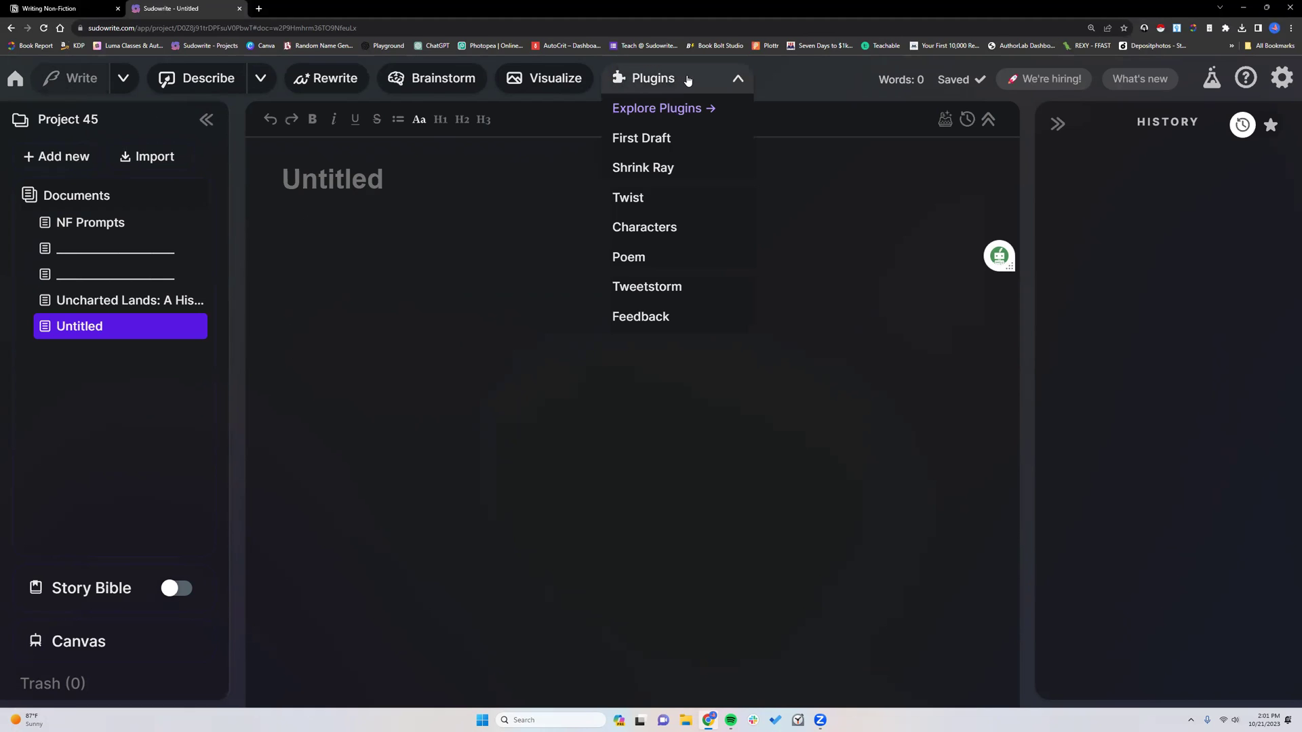
# - Paste the chapter prompt into First Draft, filling in chapter 3, Madagascar, and 'about uncharted lands and islands'
pyautogui.click(662, 139)
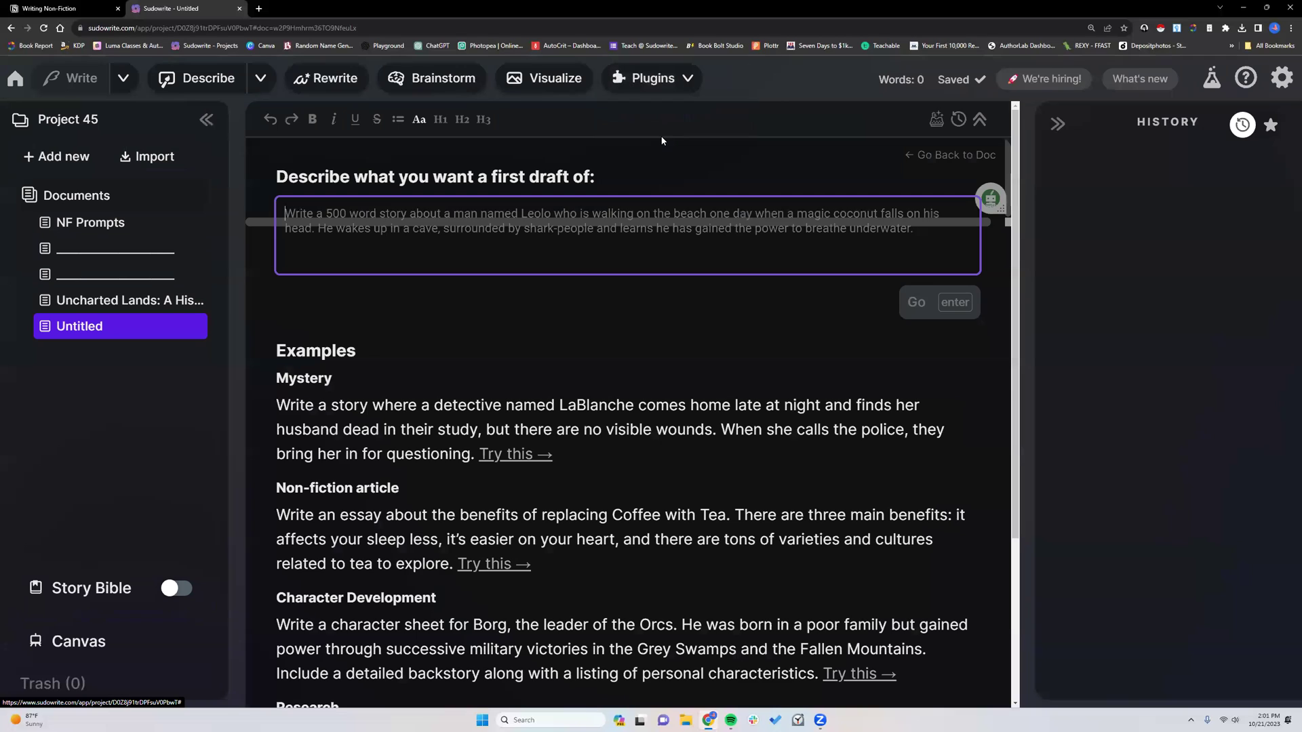
pyautogui.rightClick(378, 216)
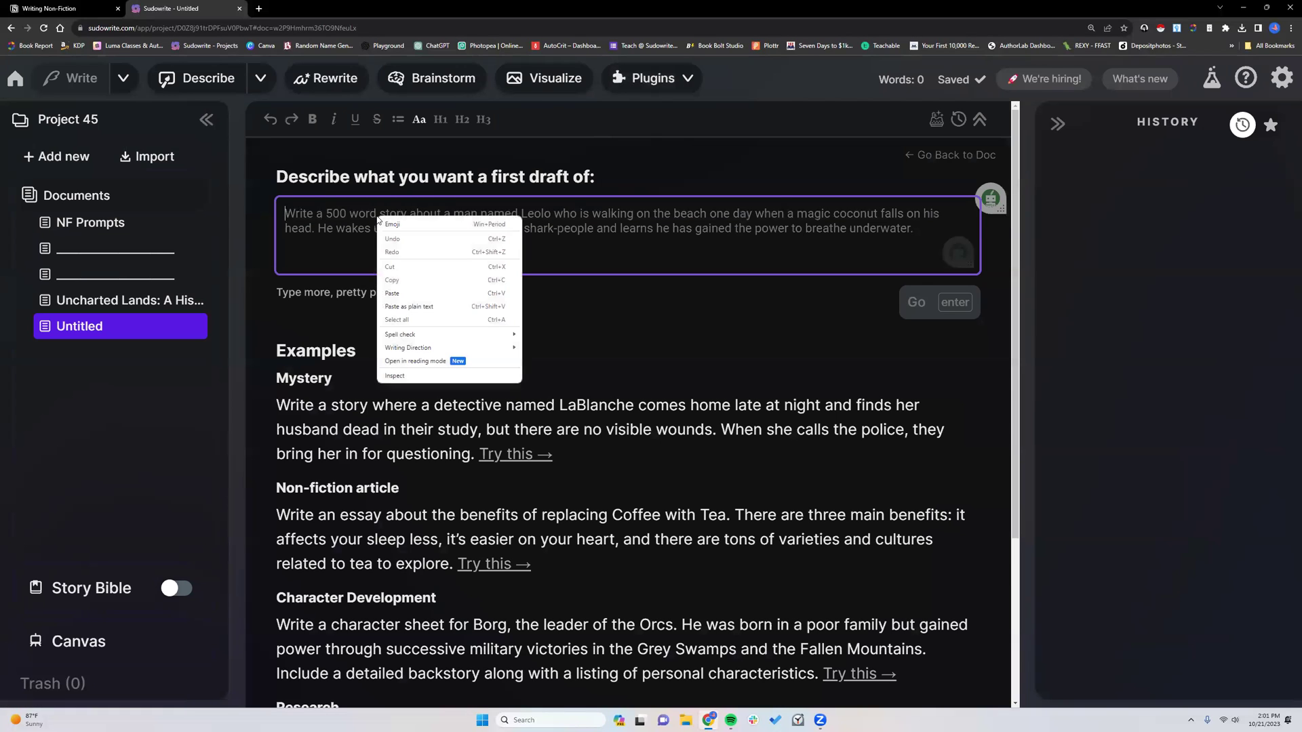
pyautogui.click(402, 294)
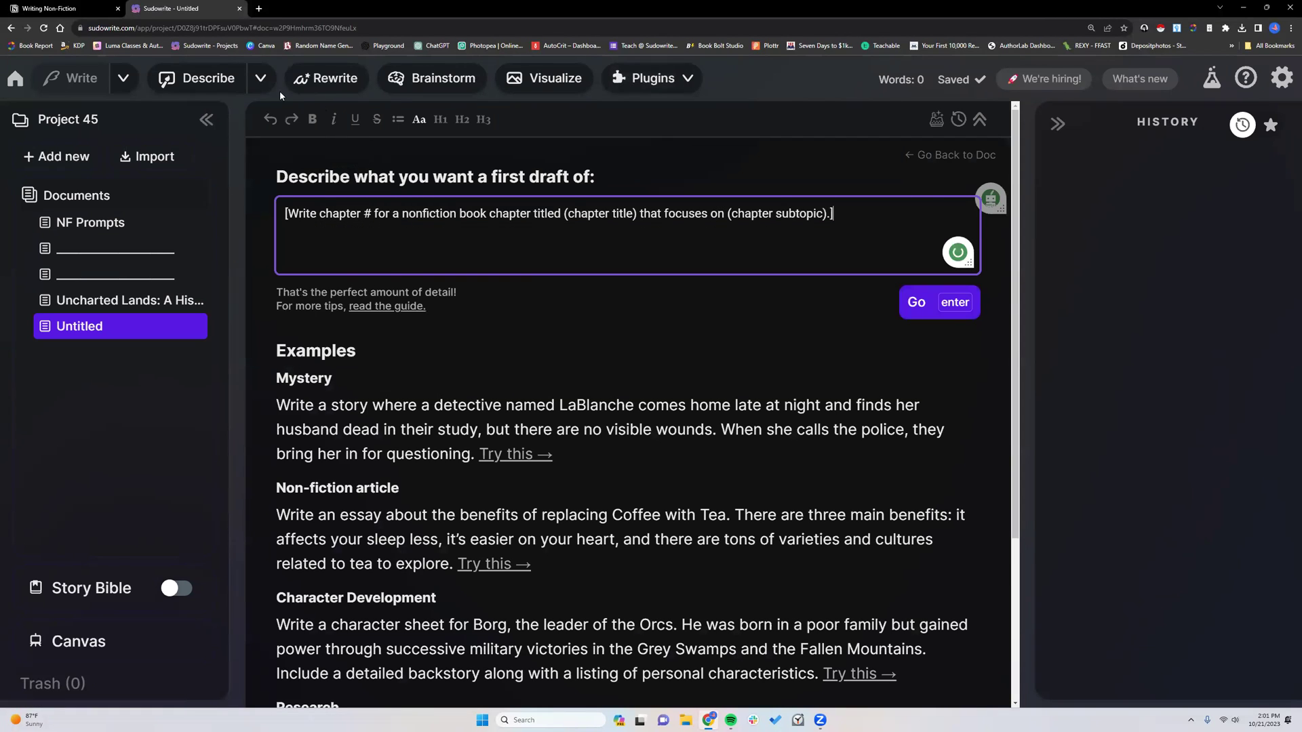
pyautogui.doubleClick(366, 213)
pyautogui.write('3')
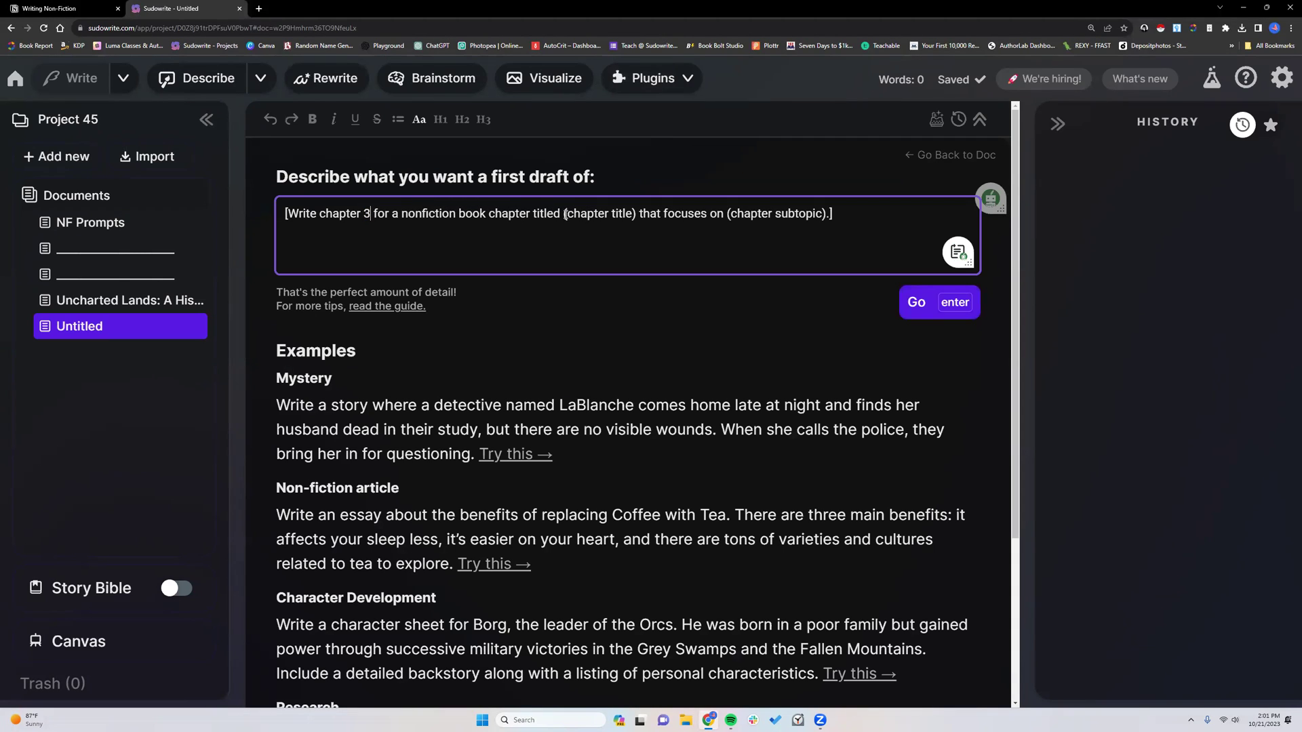
pyautogui.moveTo(565, 214); pyautogui.dragTo(635, 217)
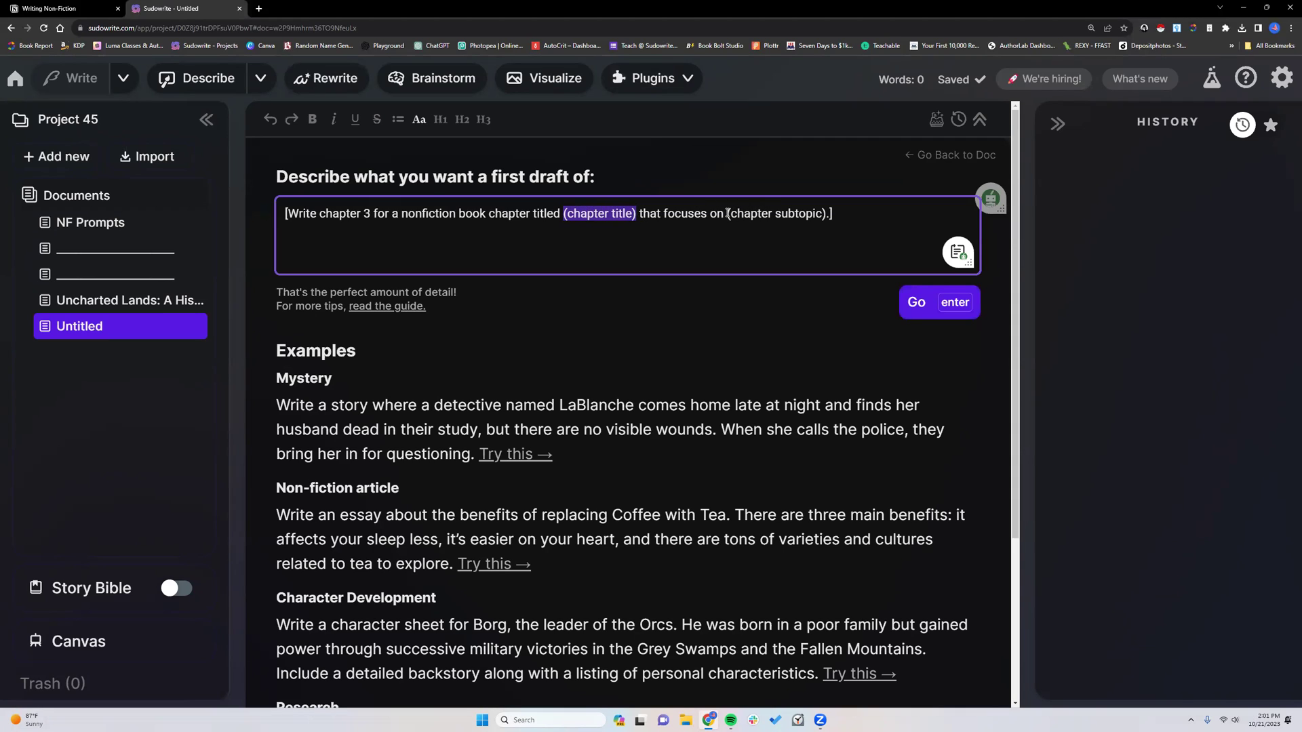
pyautogui.moveTo(727, 214); pyautogui.dragTo(825, 219)
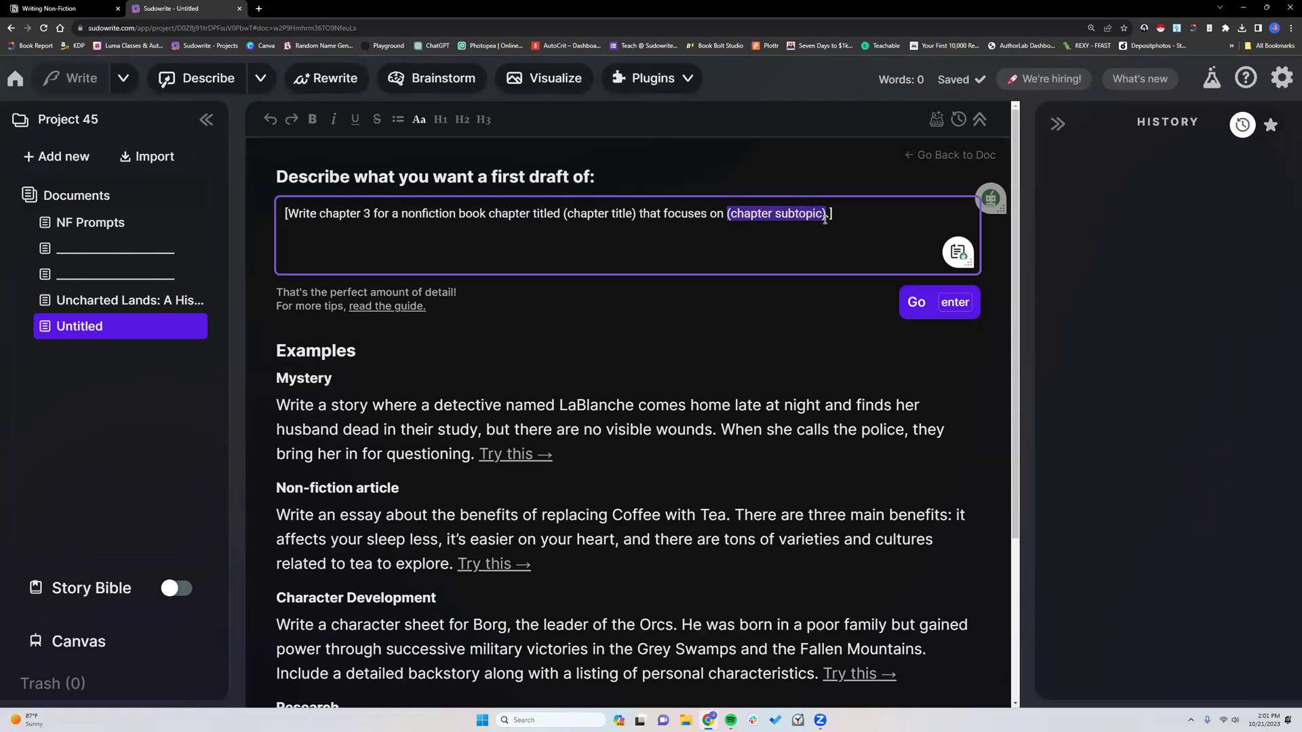
pyautogui.write('Madagascar')
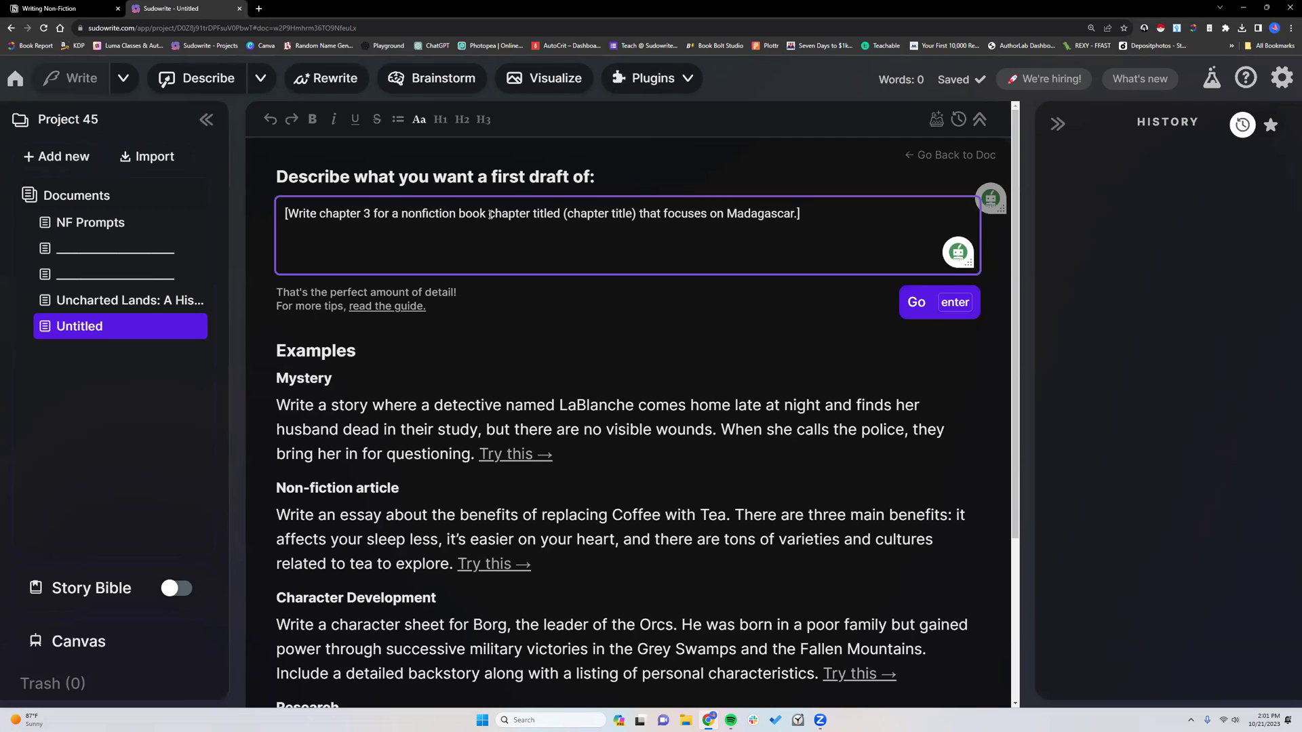
pyautogui.moveTo(490, 214); pyautogui.dragTo(639, 212)
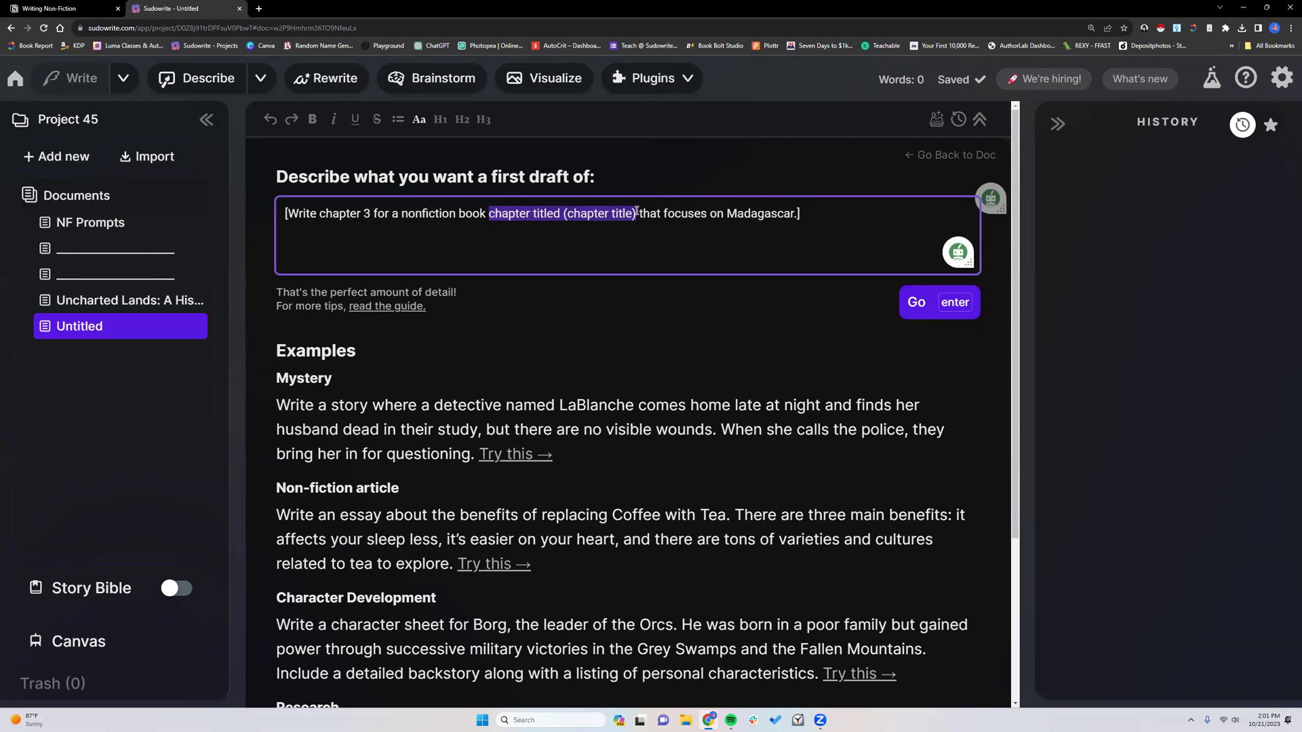
pyautogui.write('about ')
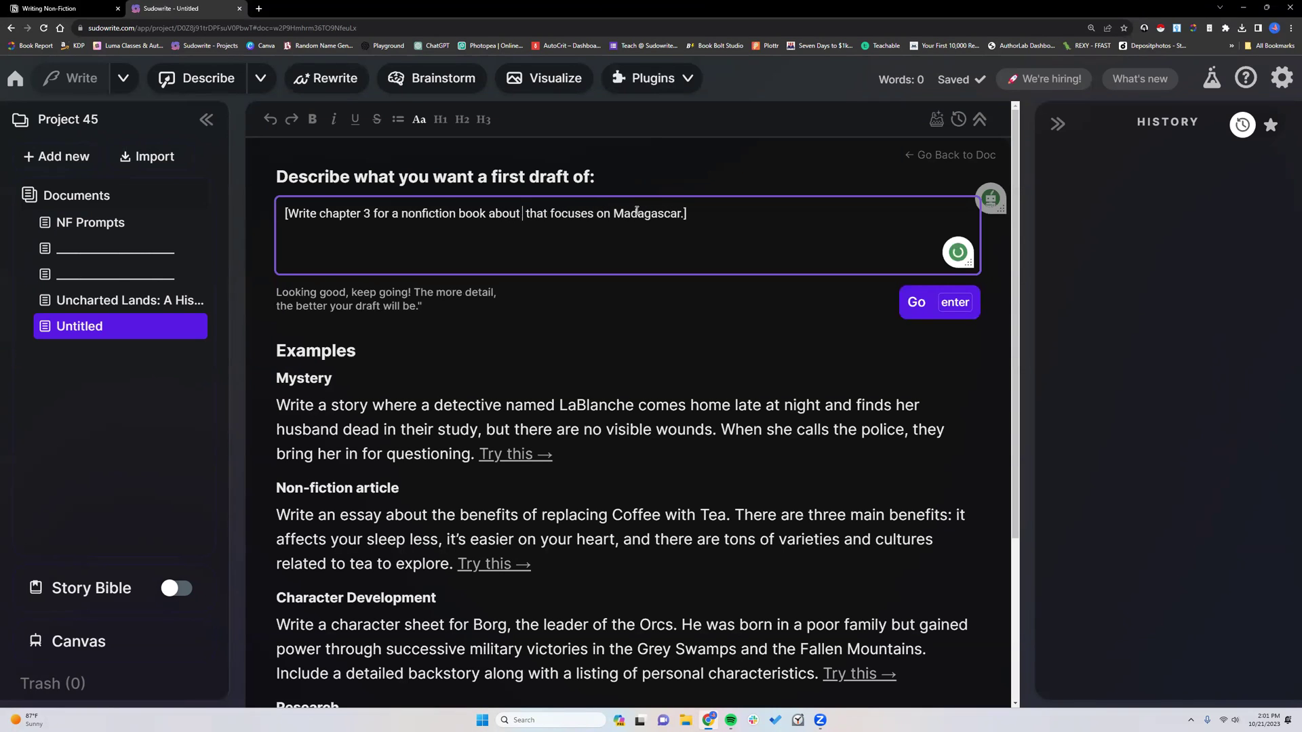
pyautogui.write('unchart')
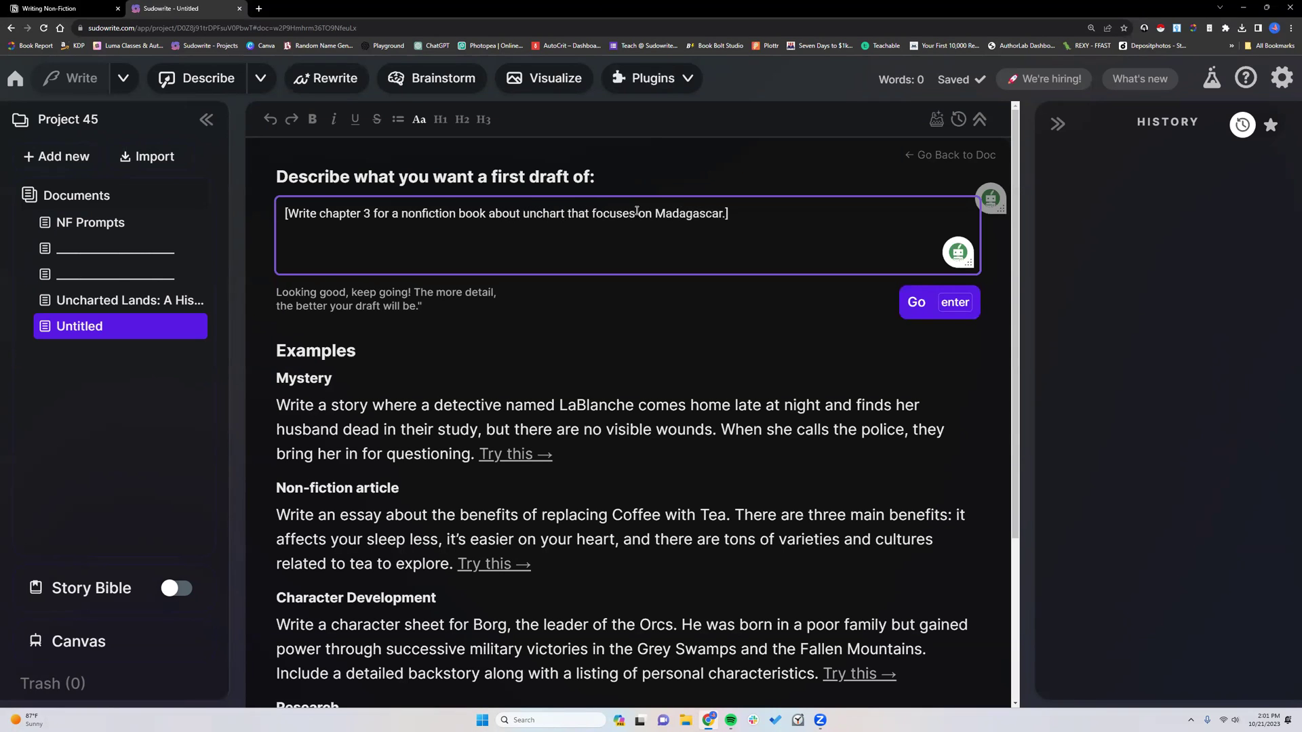
pyautogui.write('ed lands a')
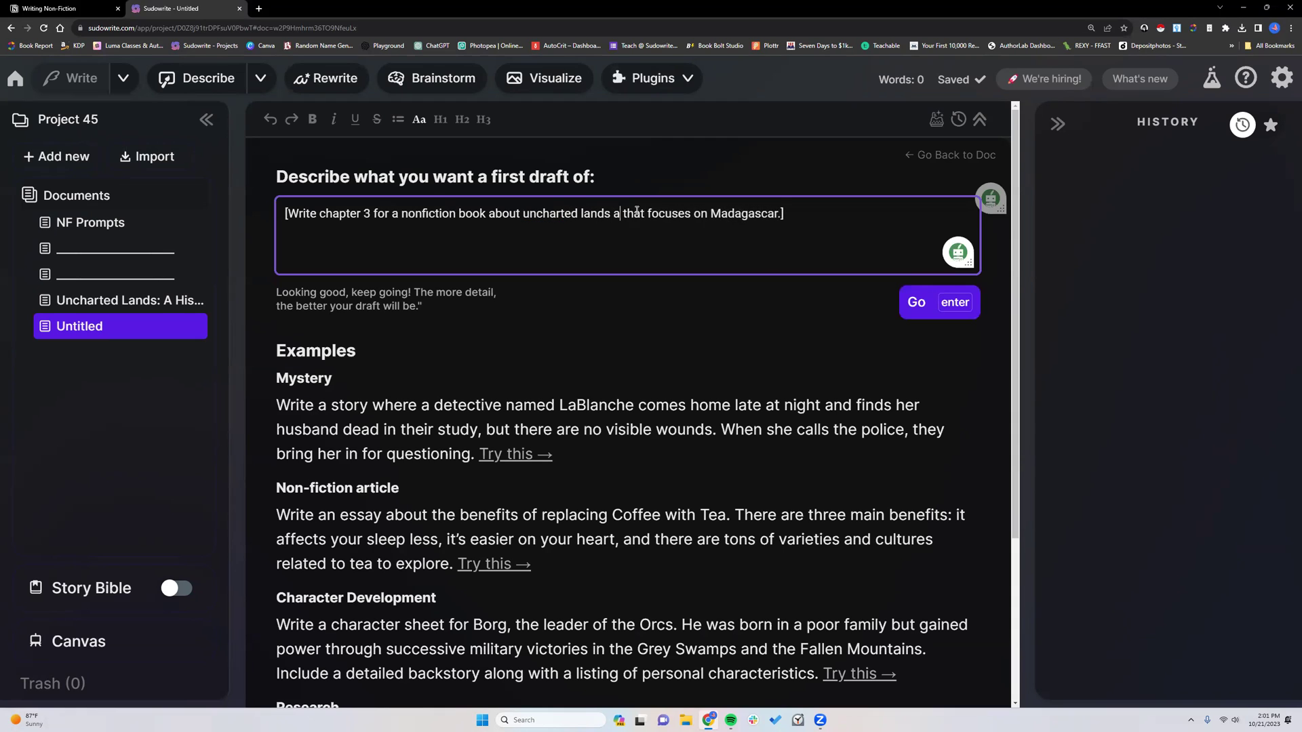
pyautogui.write('nd islands')
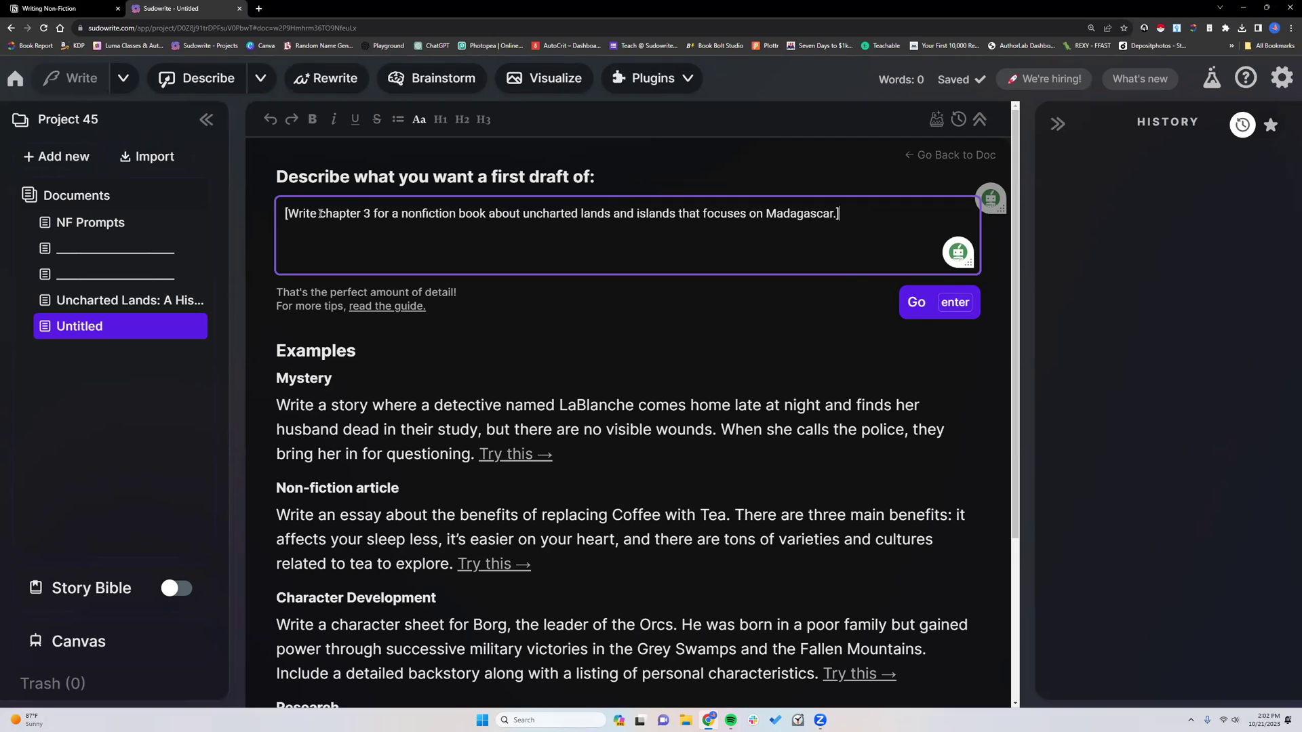
# - Generate the 548-word 'Madagascar's Unique Fauna' chapter 3 draft and return to its opening
pyautogui.click(949, 310)
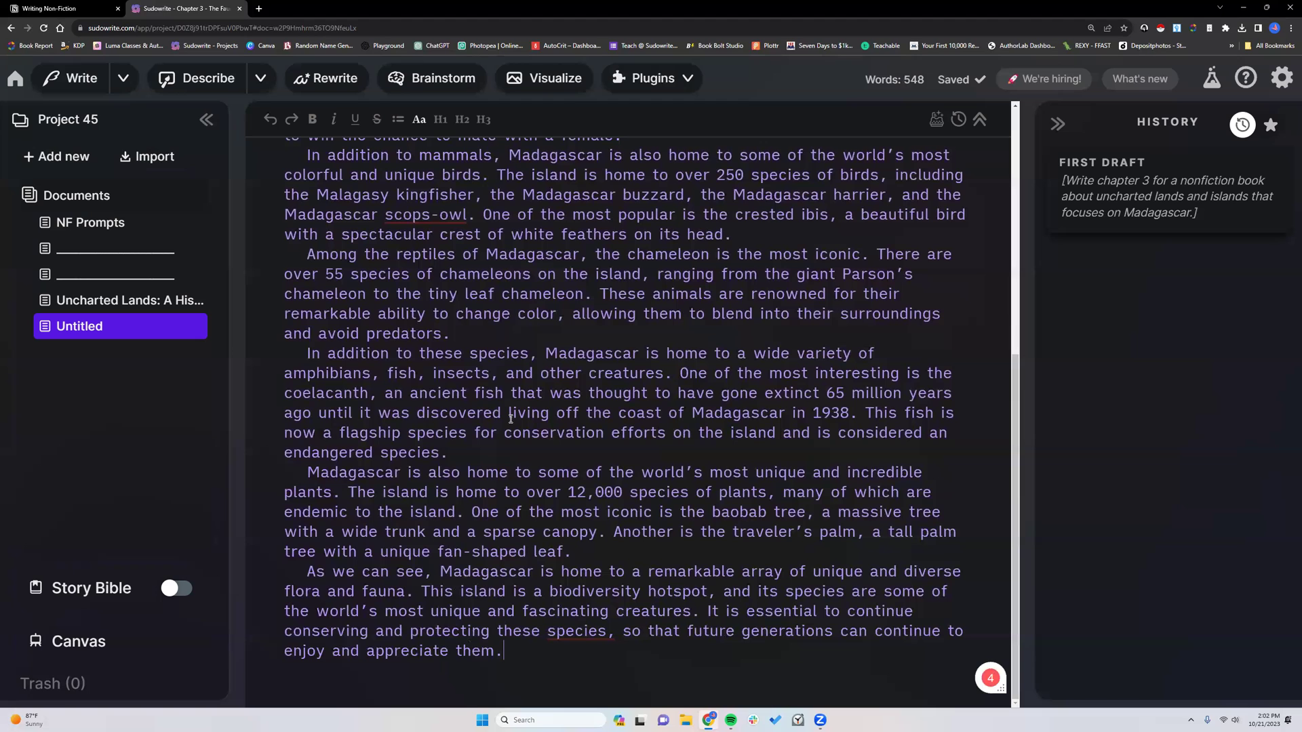
pyautogui.scroll(6, 584, 501)
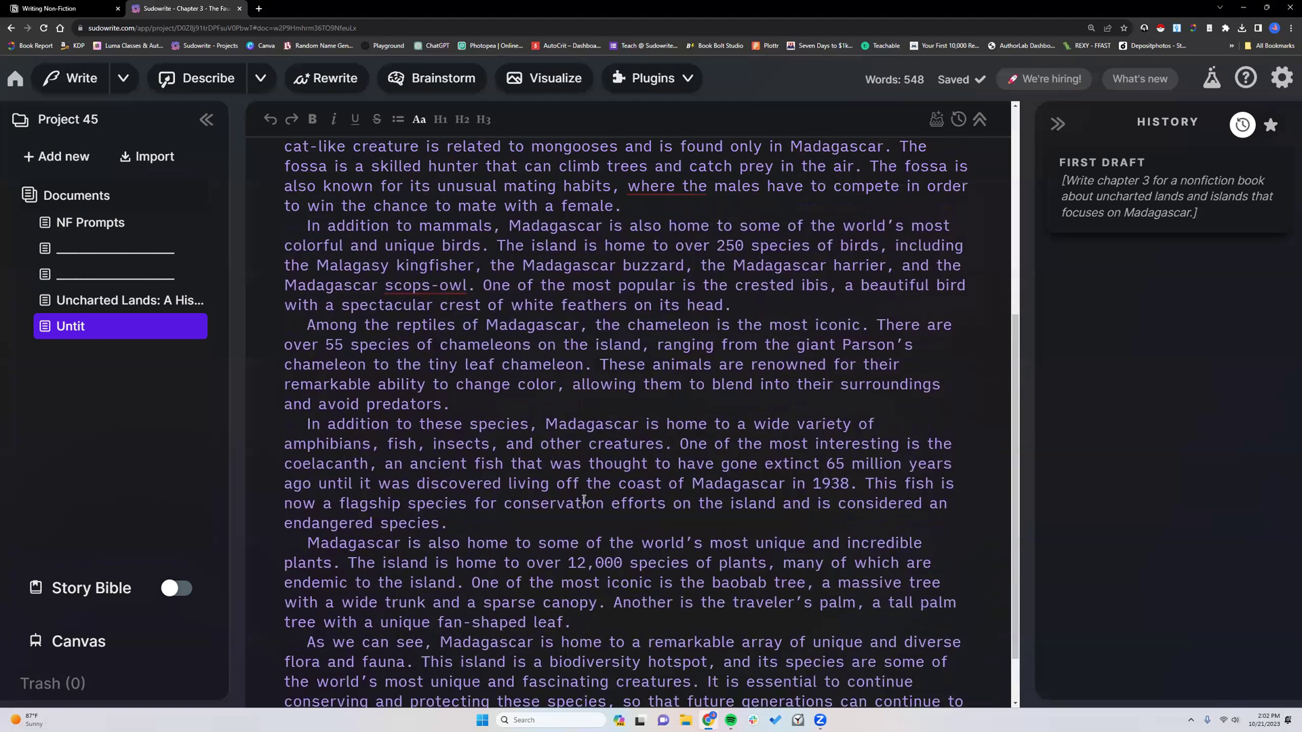
pyautogui.click(731, 345)
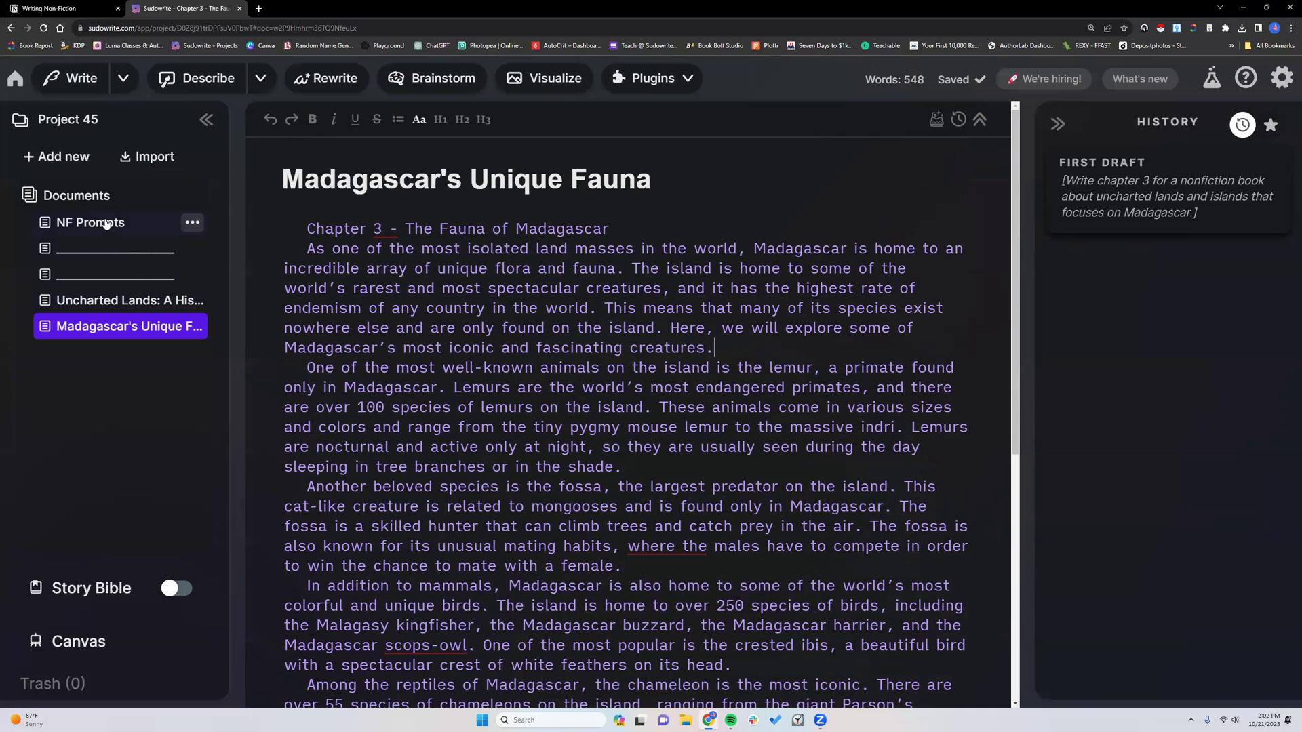
# - Open the Uncharted Lands outline and move the blank document below it in the sidebar
pyautogui.click(122, 301)
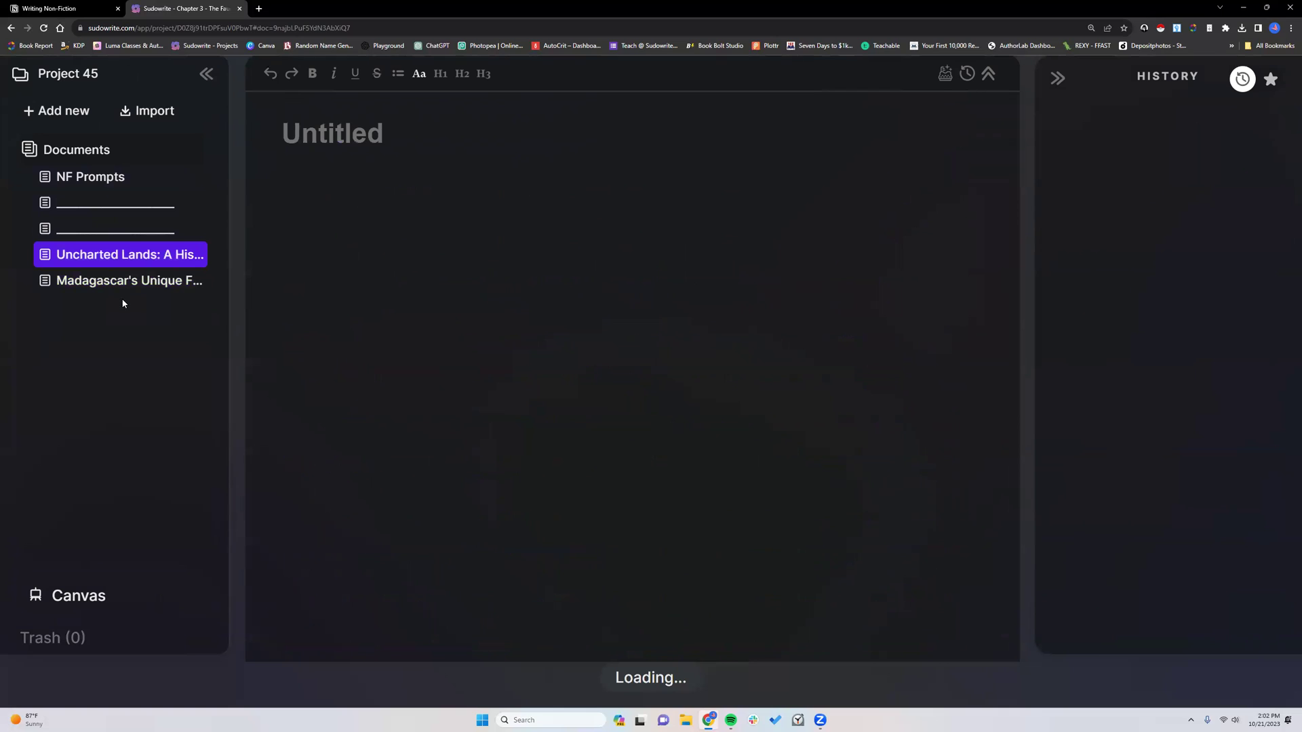
pyautogui.click(864, 128)
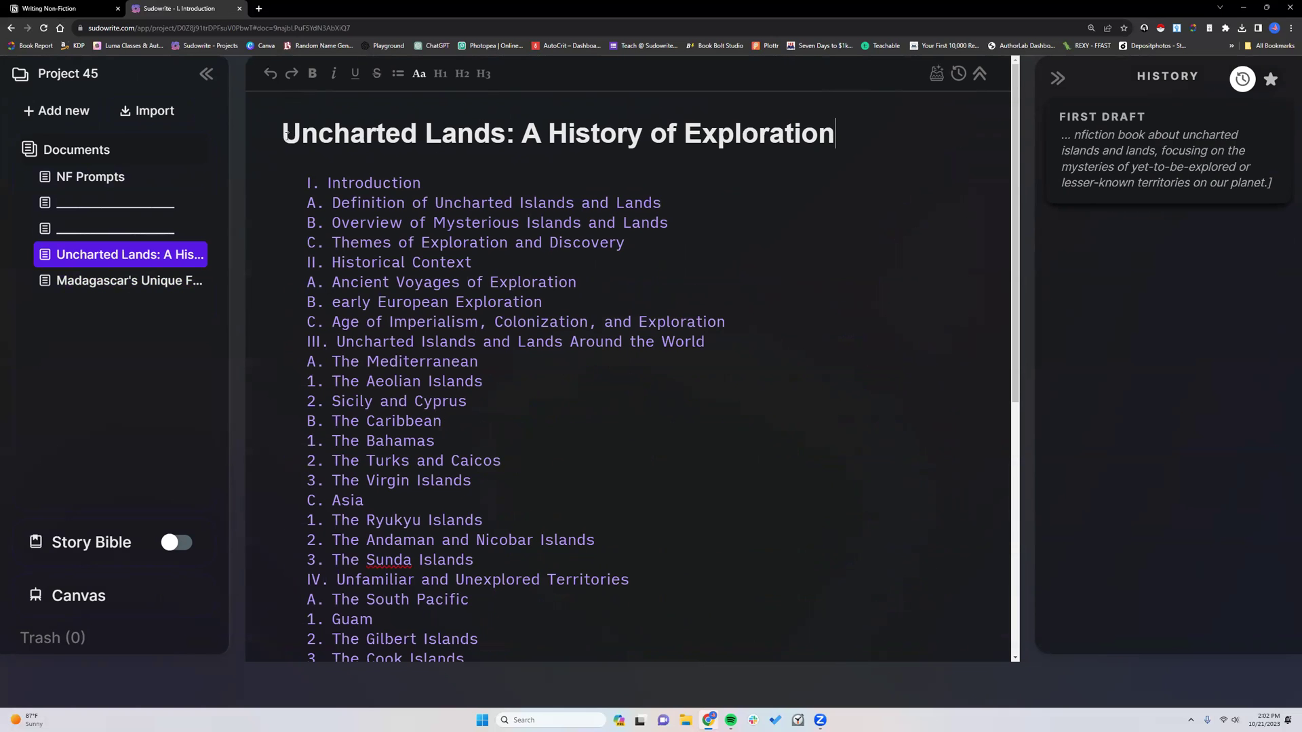
pyautogui.moveTo(286, 136); pyautogui.dragTo(844, 137)
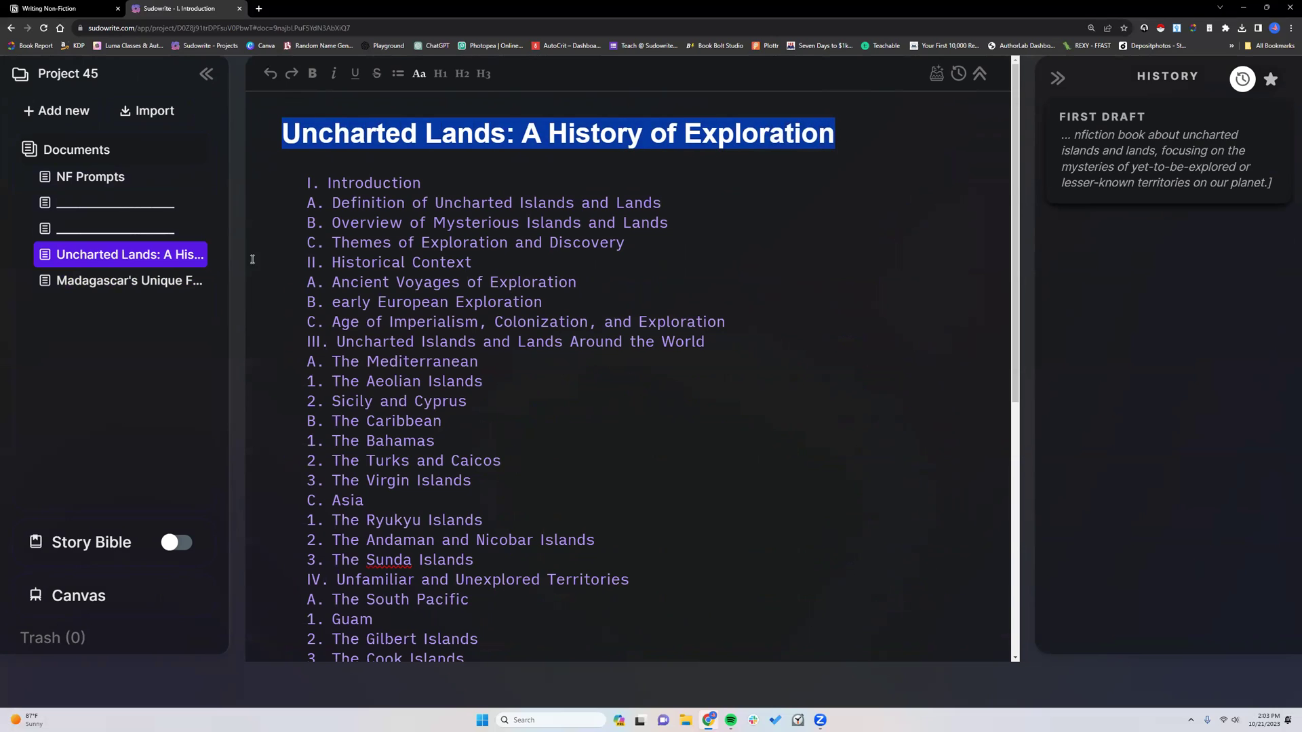
pyautogui.click(193, 255)
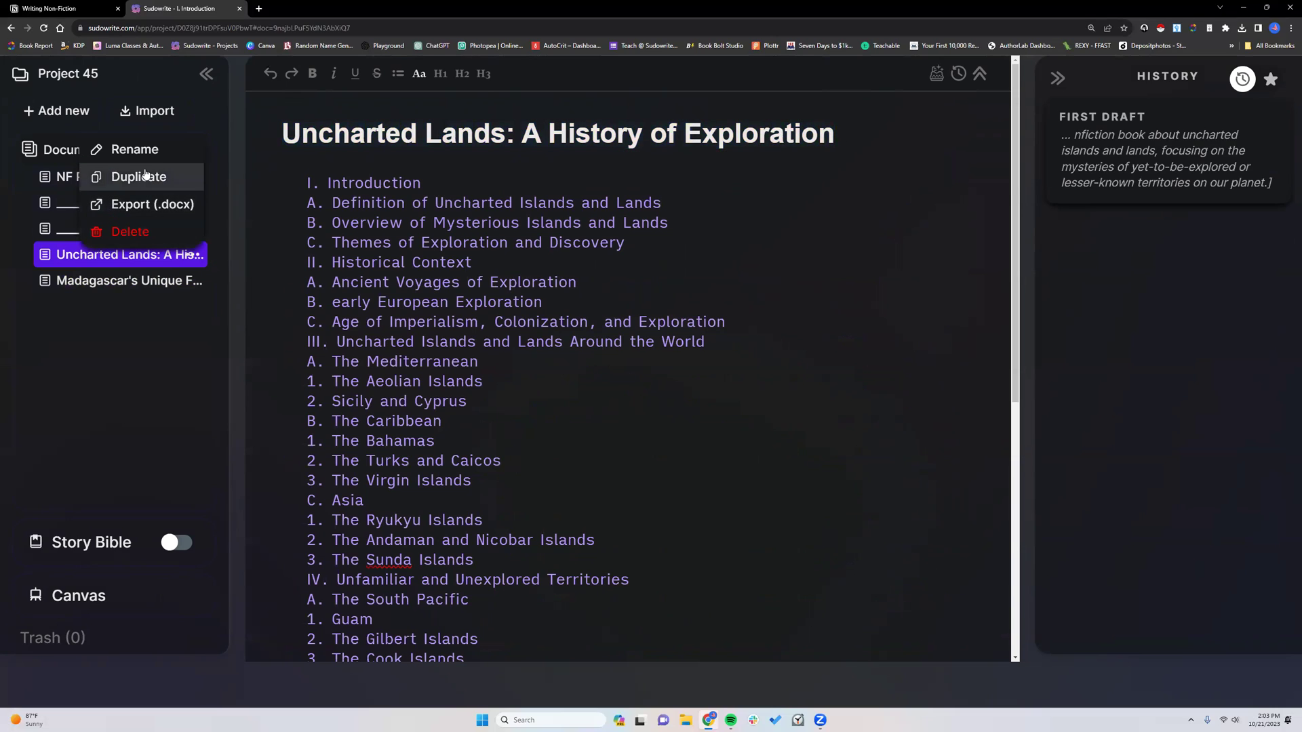
pyautogui.click(195, 260)
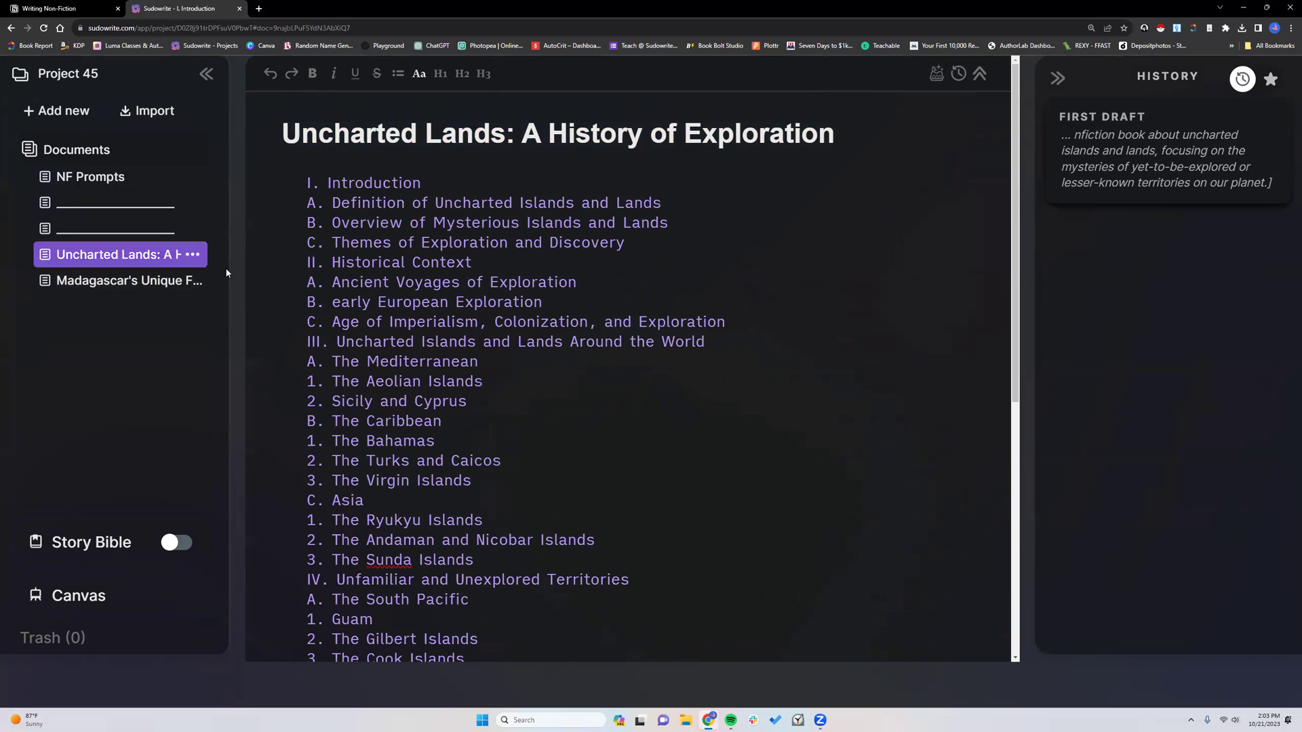
pyautogui.click(156, 230)
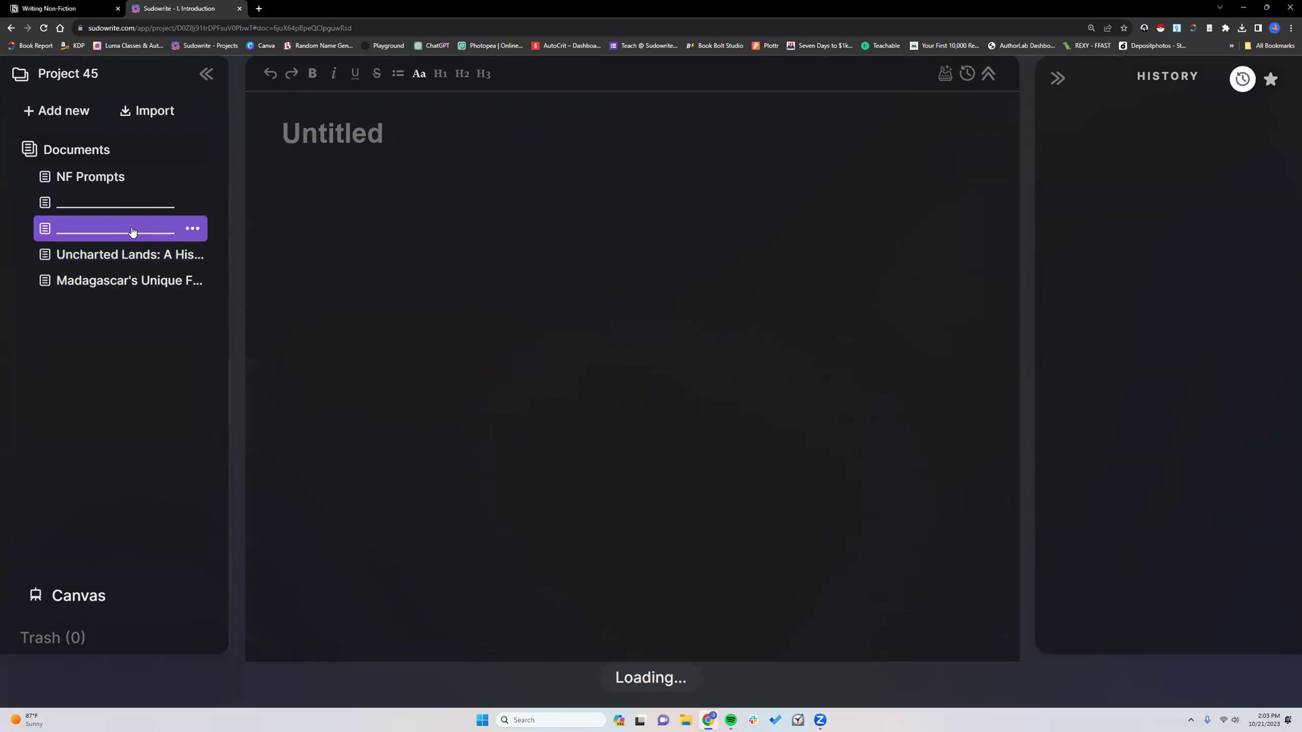
pyautogui.moveTo(131, 230); pyautogui.dragTo(135, 265)
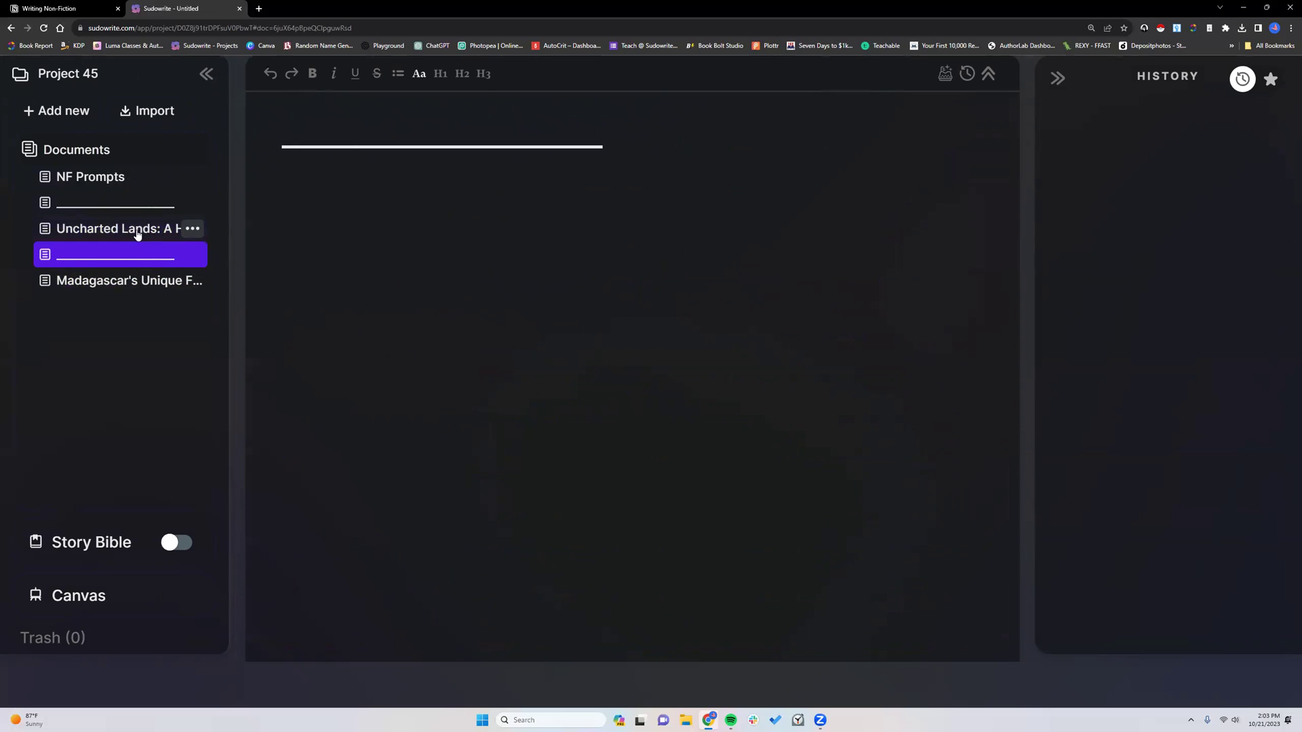
# - Retitle the Uncharted Lands document to 'Outline'
pyautogui.click(136, 232)
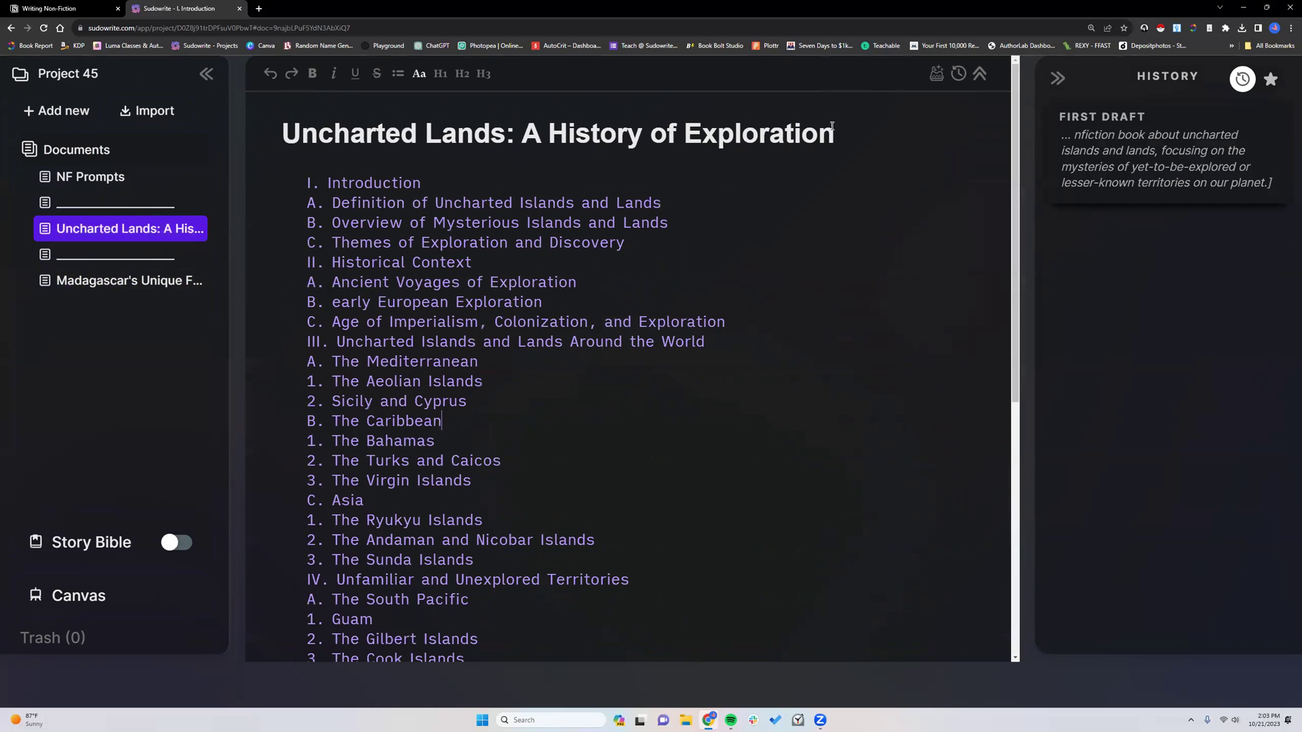
pyautogui.moveTo(835, 133); pyautogui.dragTo(272, 136)
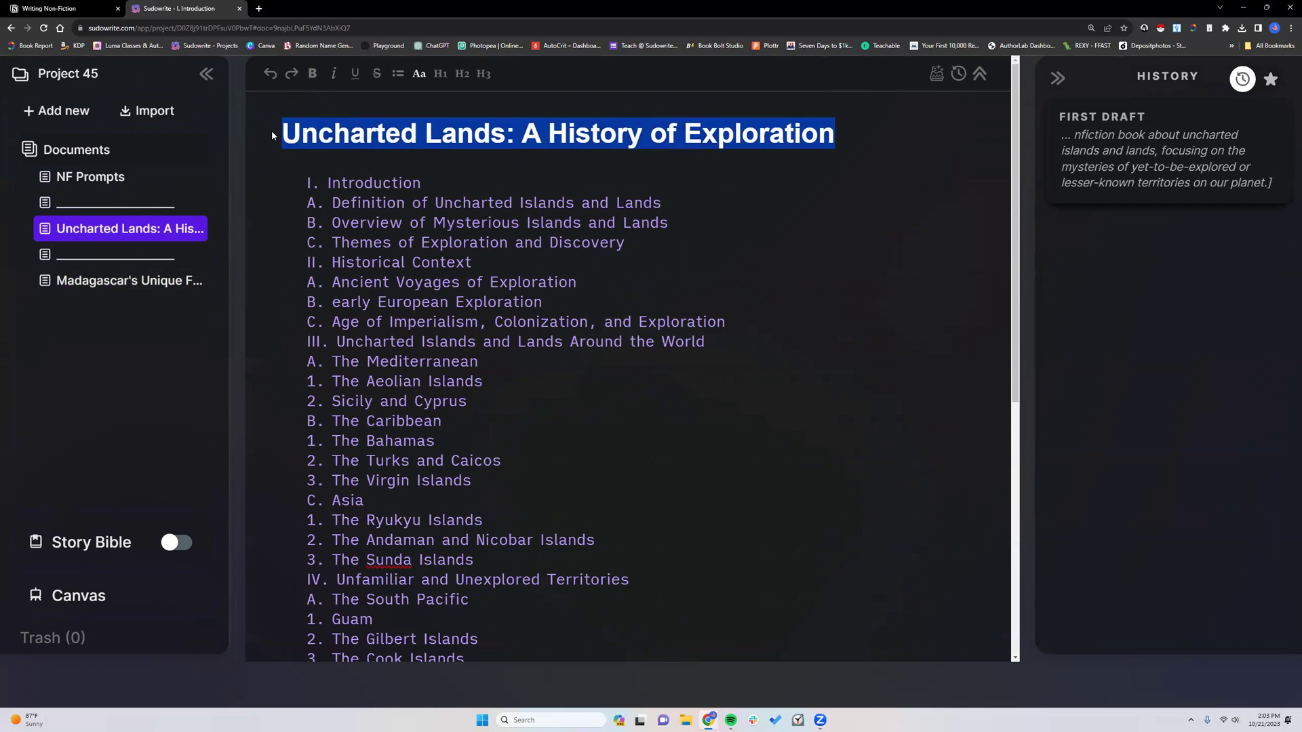
pyautogui.write('Outline')
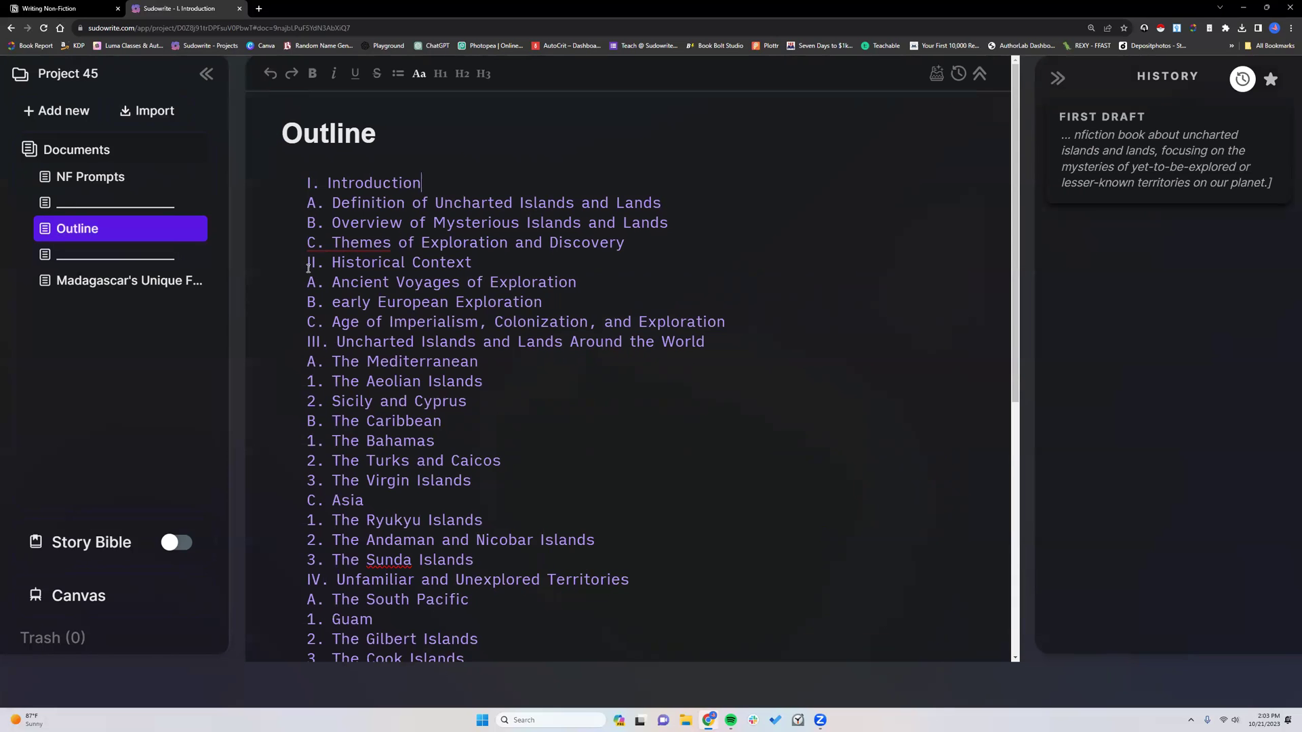
# - Select the full outline text and create a new document in the project
pyautogui.scroll(-7, 314, 230)
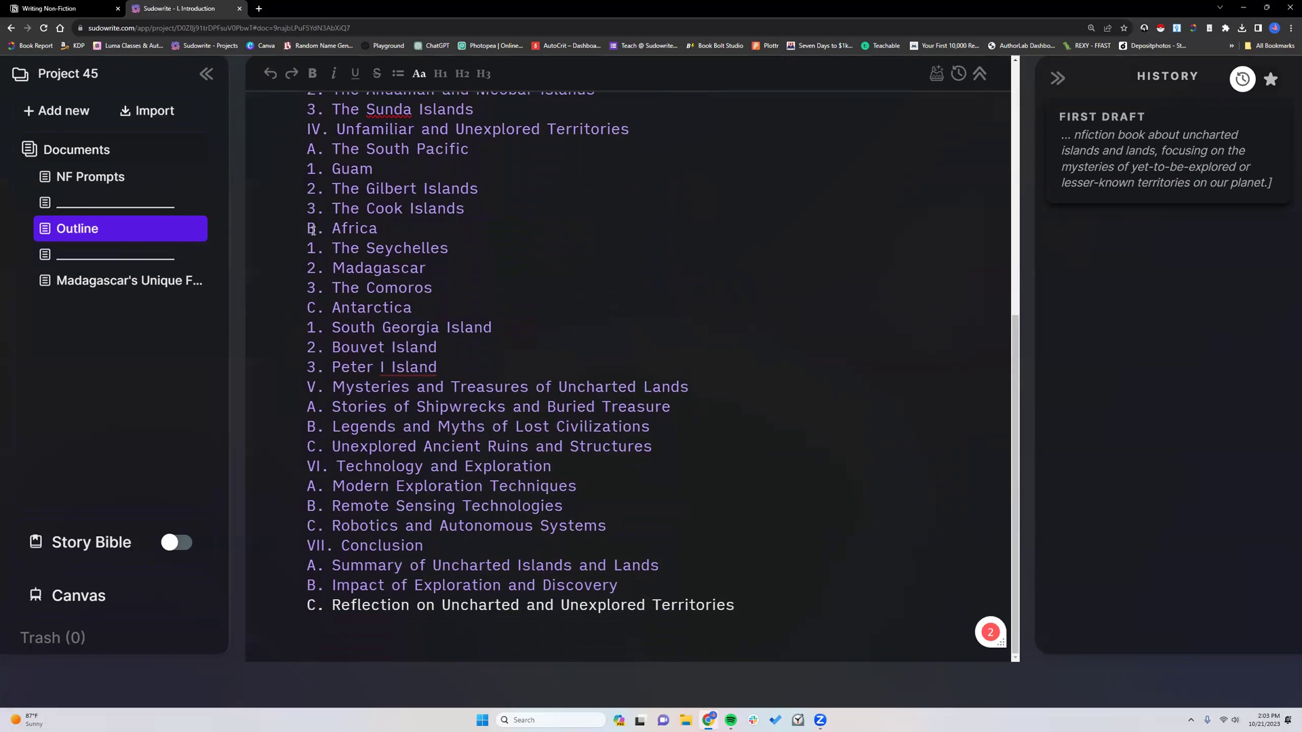
pyautogui.scroll(5, 312, 230)
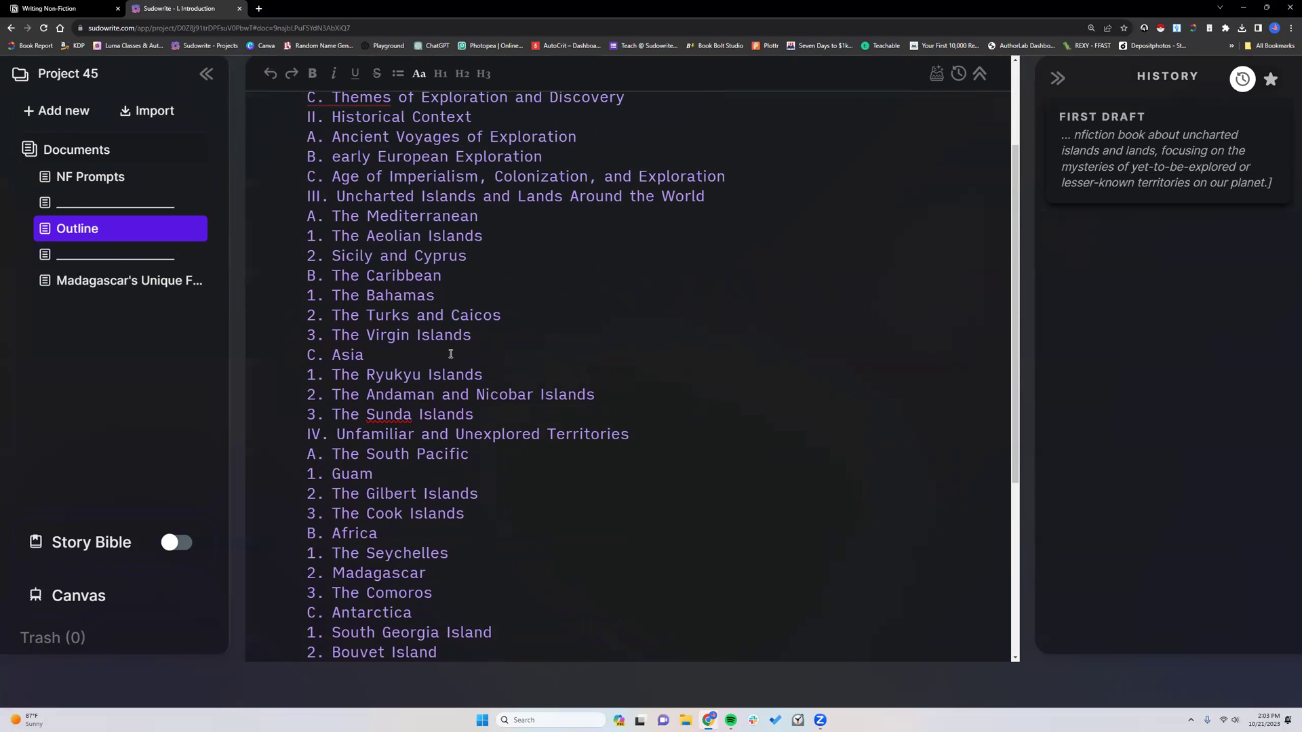
pyautogui.hotkey('ctrl', 'a')
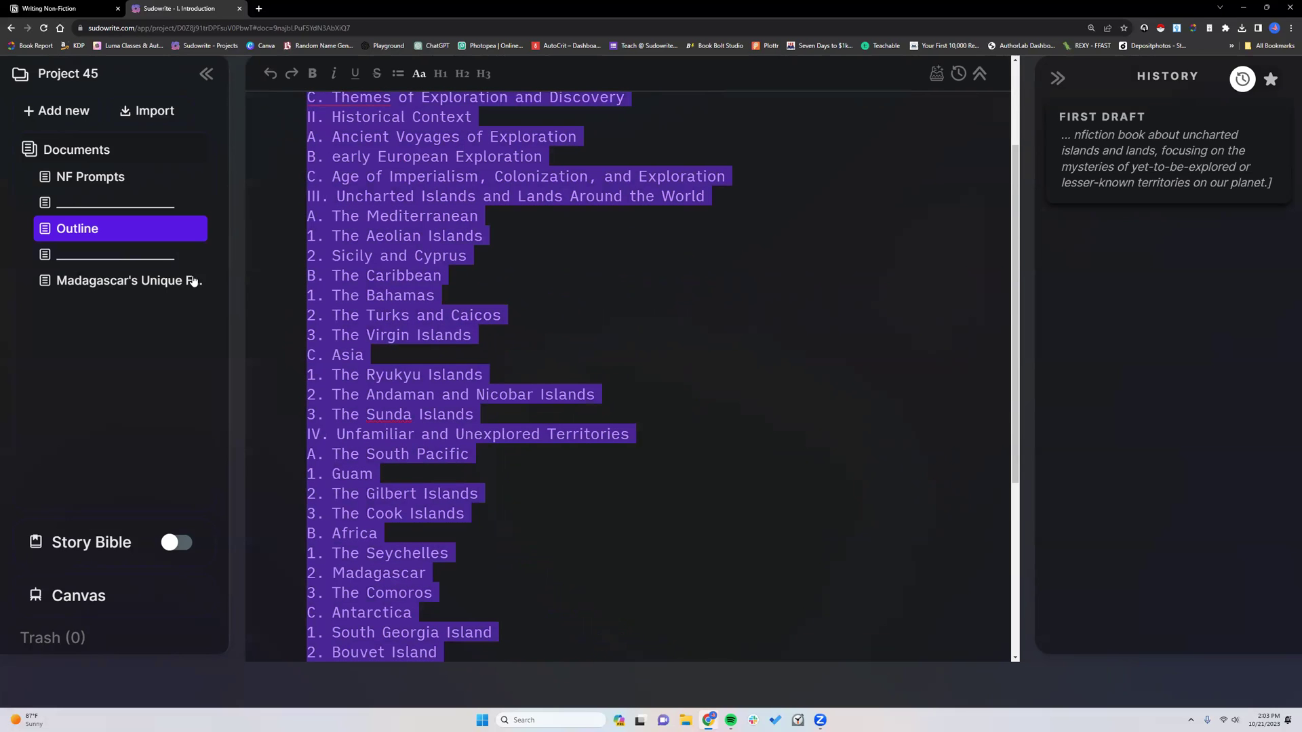
pyautogui.click(69, 111)
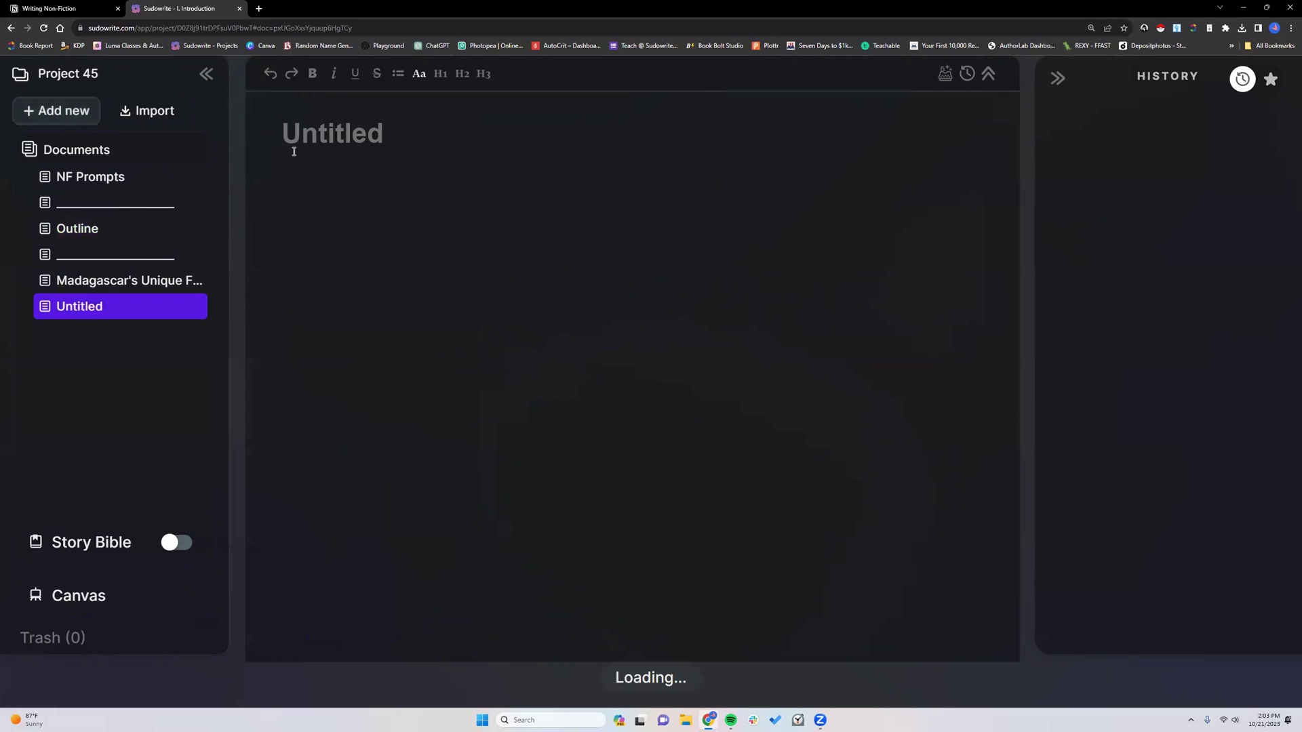
pyautogui.click(43, 29)
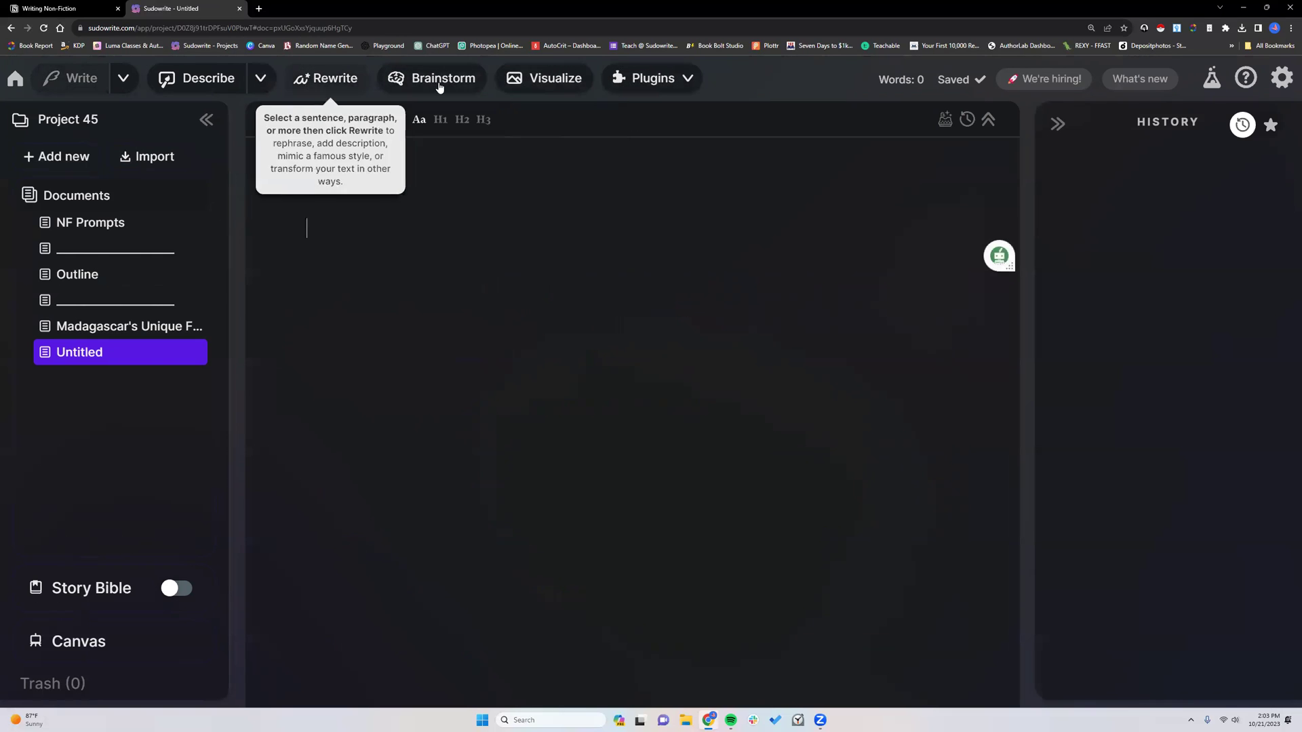
# - Paste the copied outline into the First Draft plugin's prompt
pyautogui.click(686, 79)
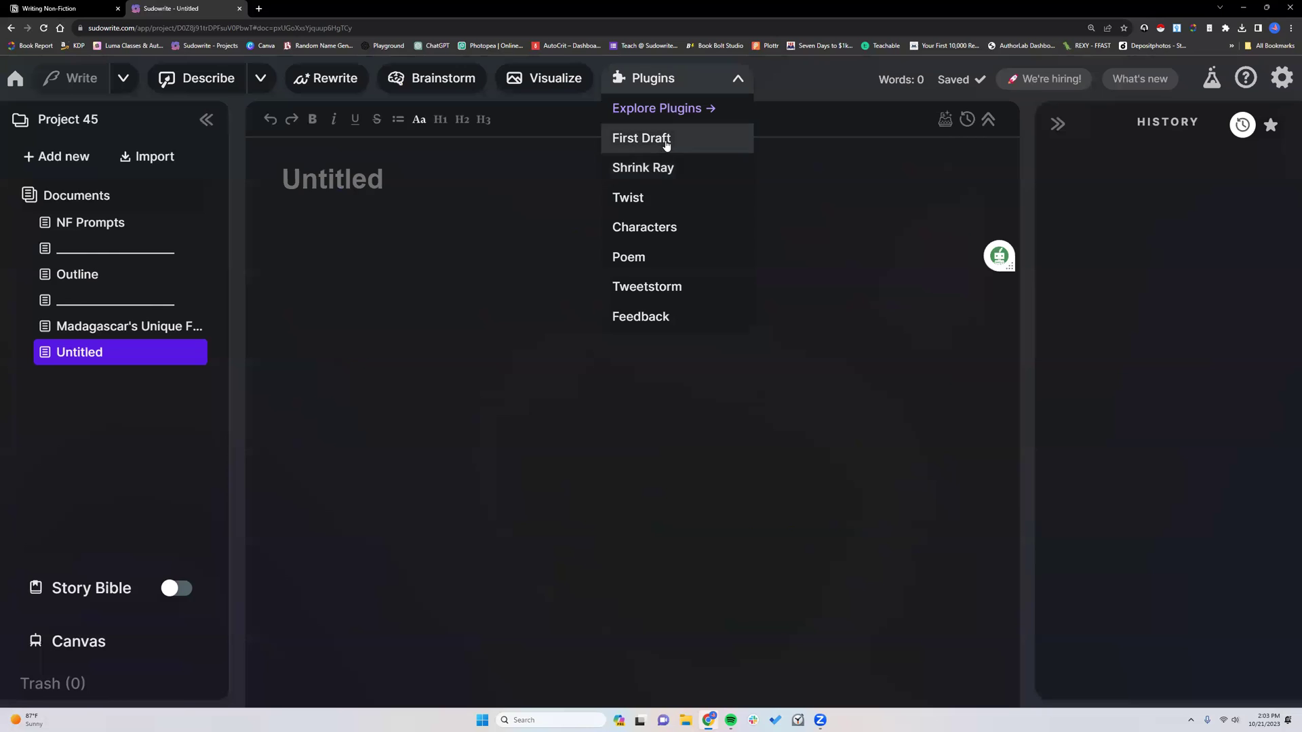
pyautogui.click(667, 145)
pyautogui.rightClick(438, 215)
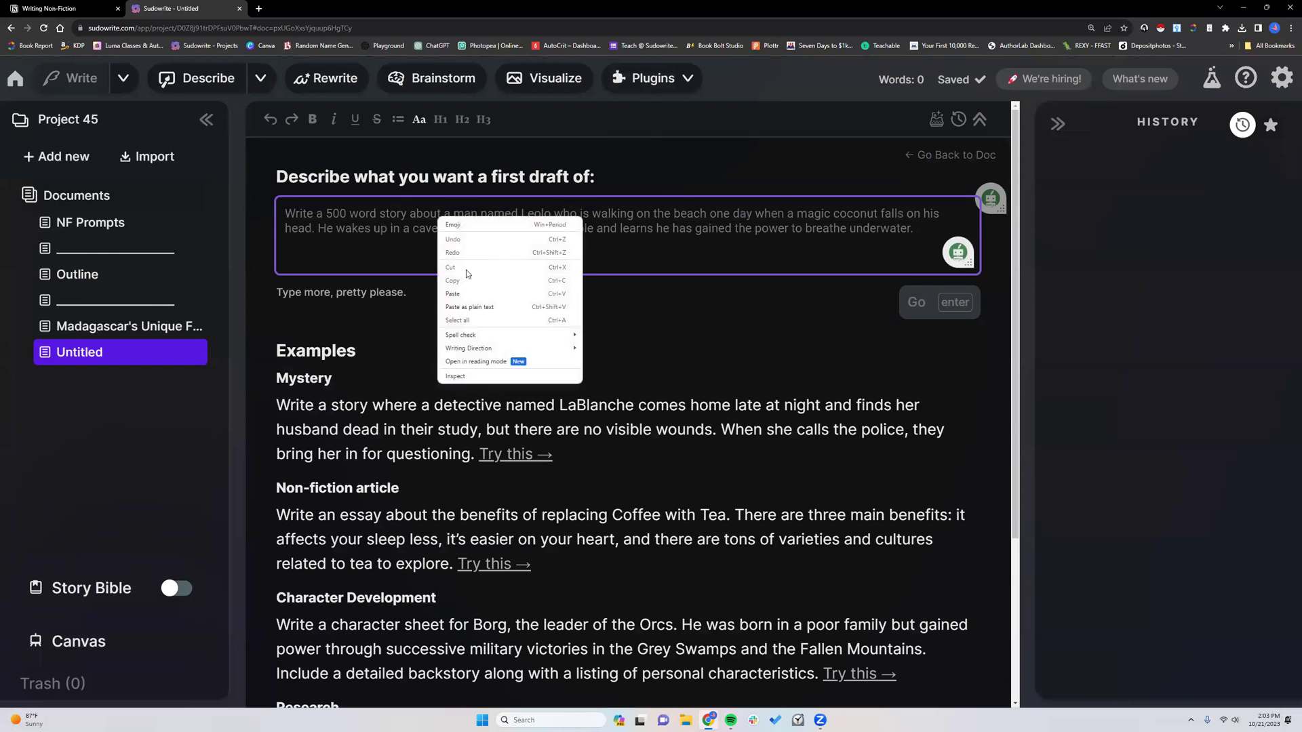
pyautogui.click(466, 300)
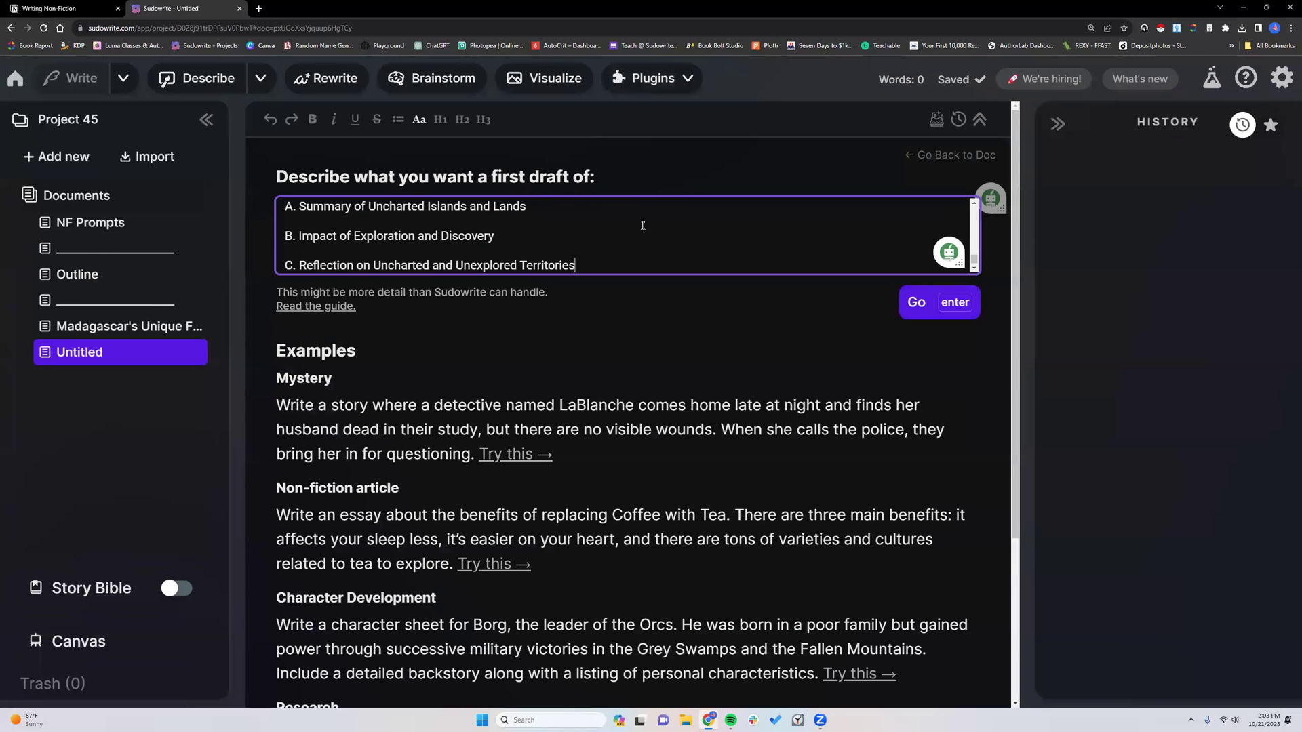
# - Prefix the prompt with 'Start writing this nonfiction book' and generate the draft
pyautogui.scroll(15, 638, 225)
pyautogui.scroll(2, 635, 226)
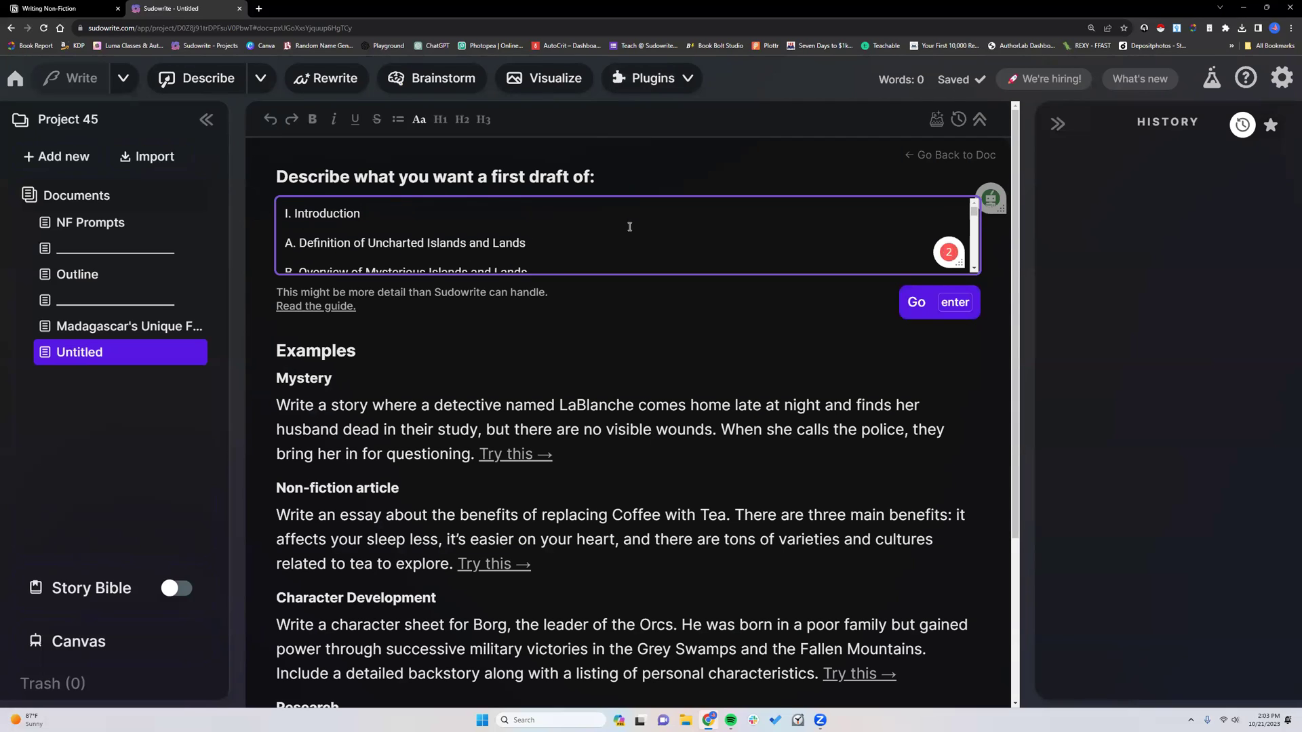
pyautogui.click(284, 214)
pyautogui.write('Start w')
pyautogui.write('riting this ')
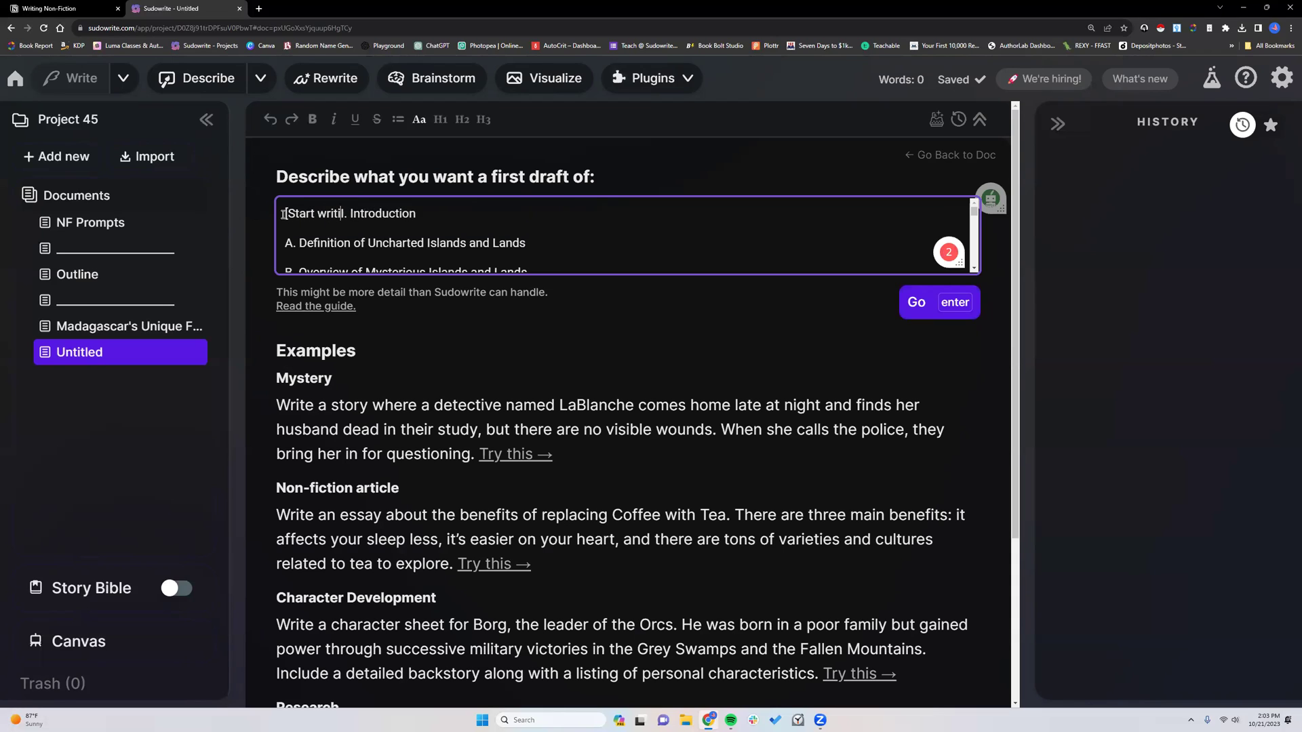
pyautogui.write('n')
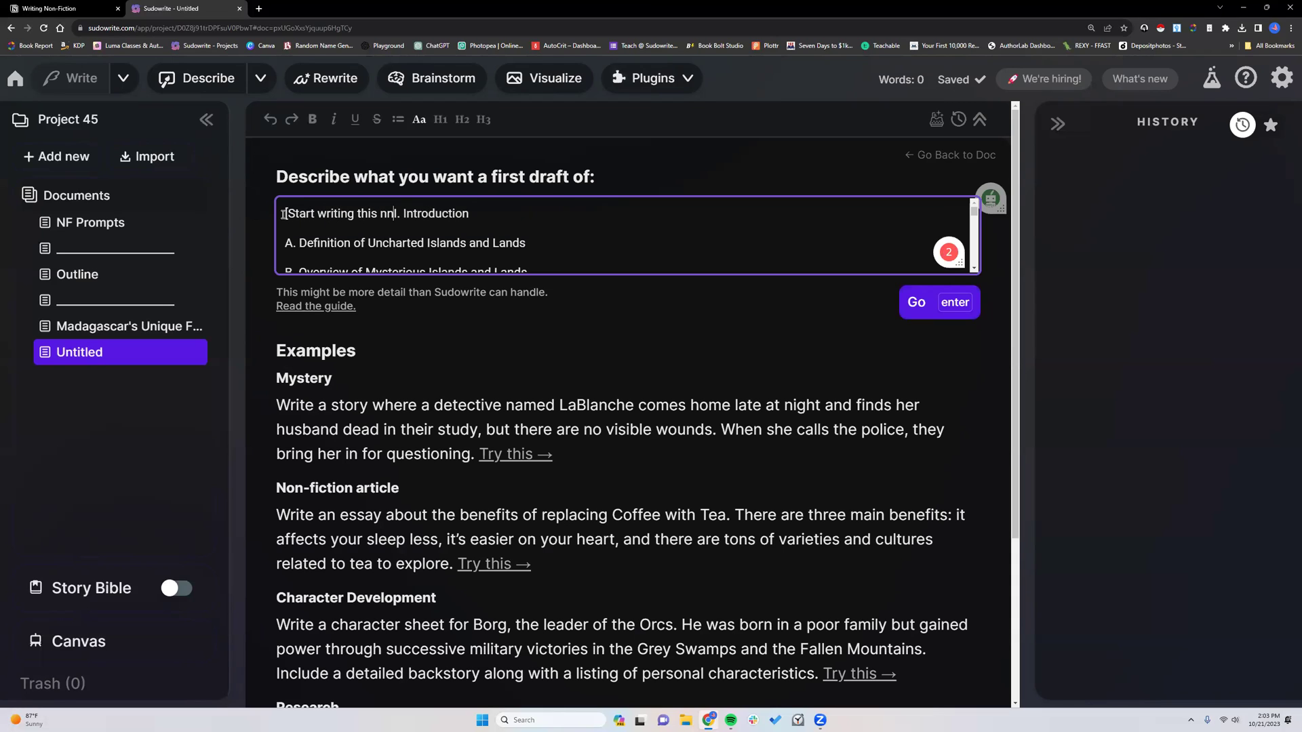
pyautogui.write('onfiction')
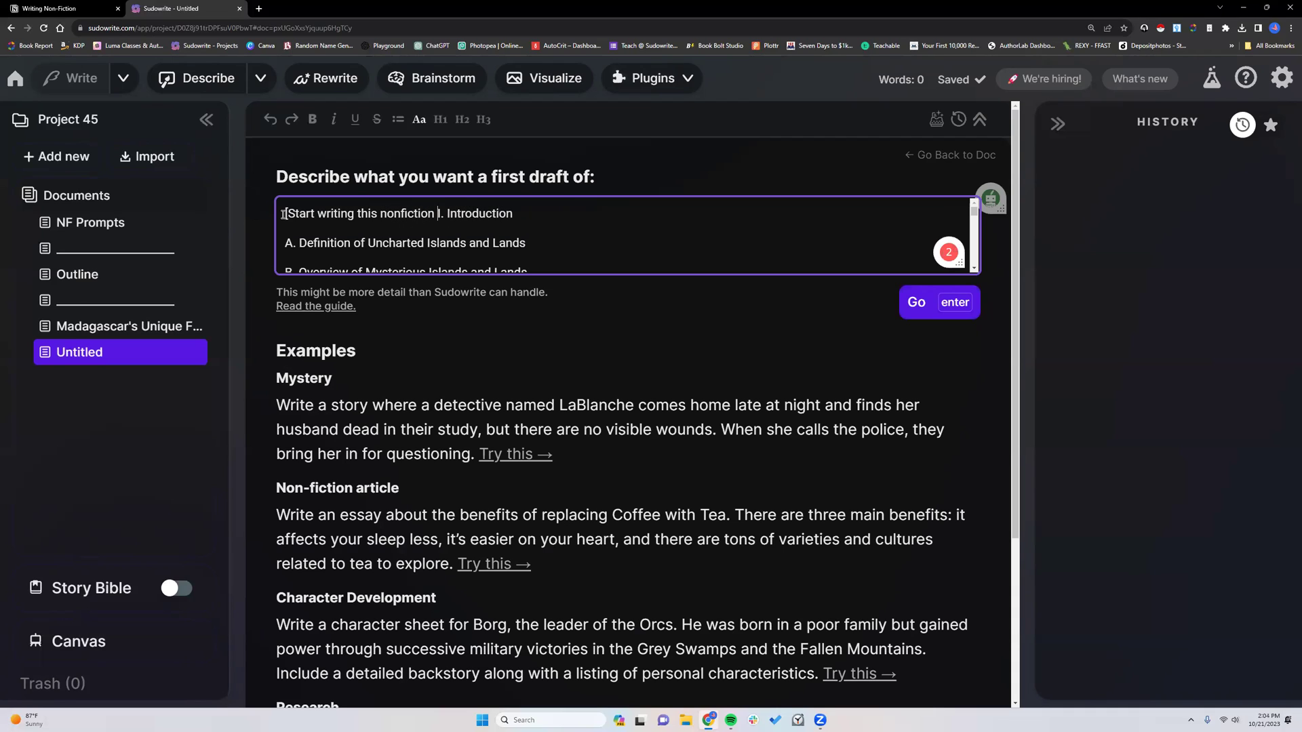
pyautogui.press('Delete')
pyautogui.write('book]')
pyautogui.press('Return')
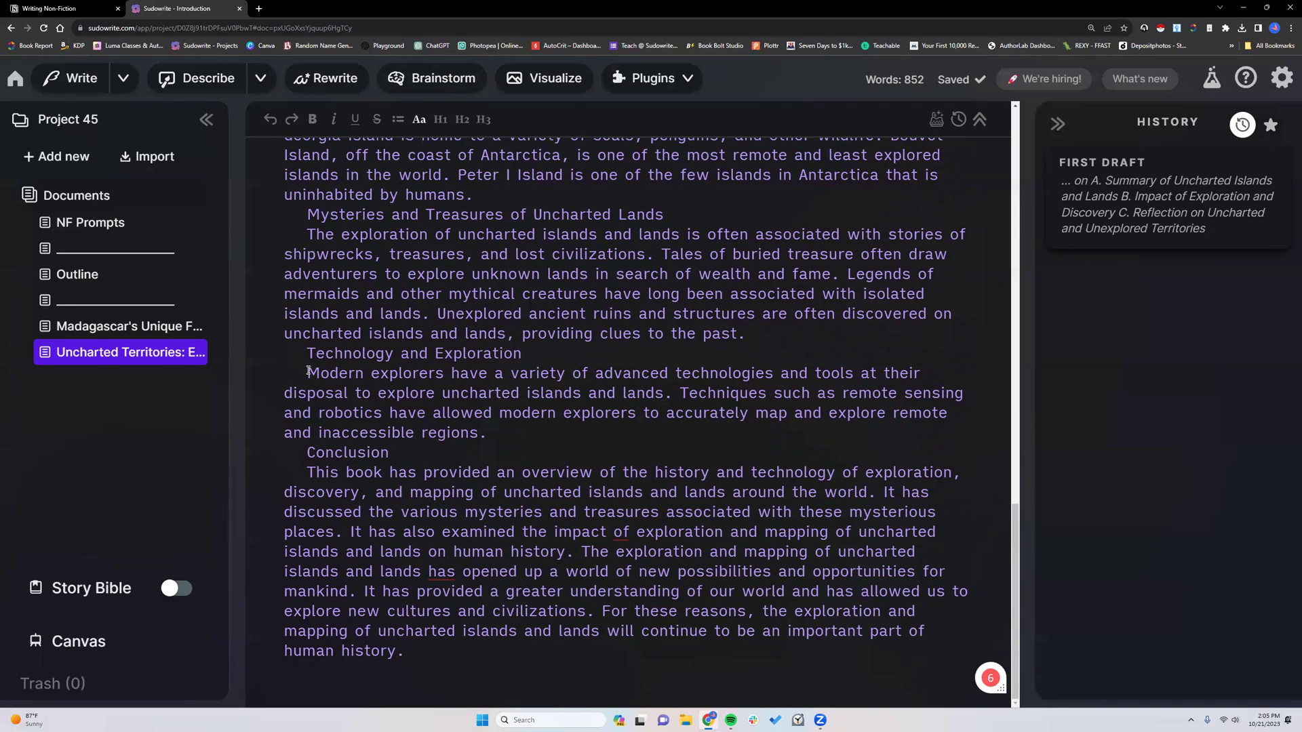
# - Expand the 'Modern explorers have a variety…' sentence into a passage on satellites, robots, submarines and sonar
pyautogui.moveTo(308, 371); pyautogui.dragTo(670, 393)
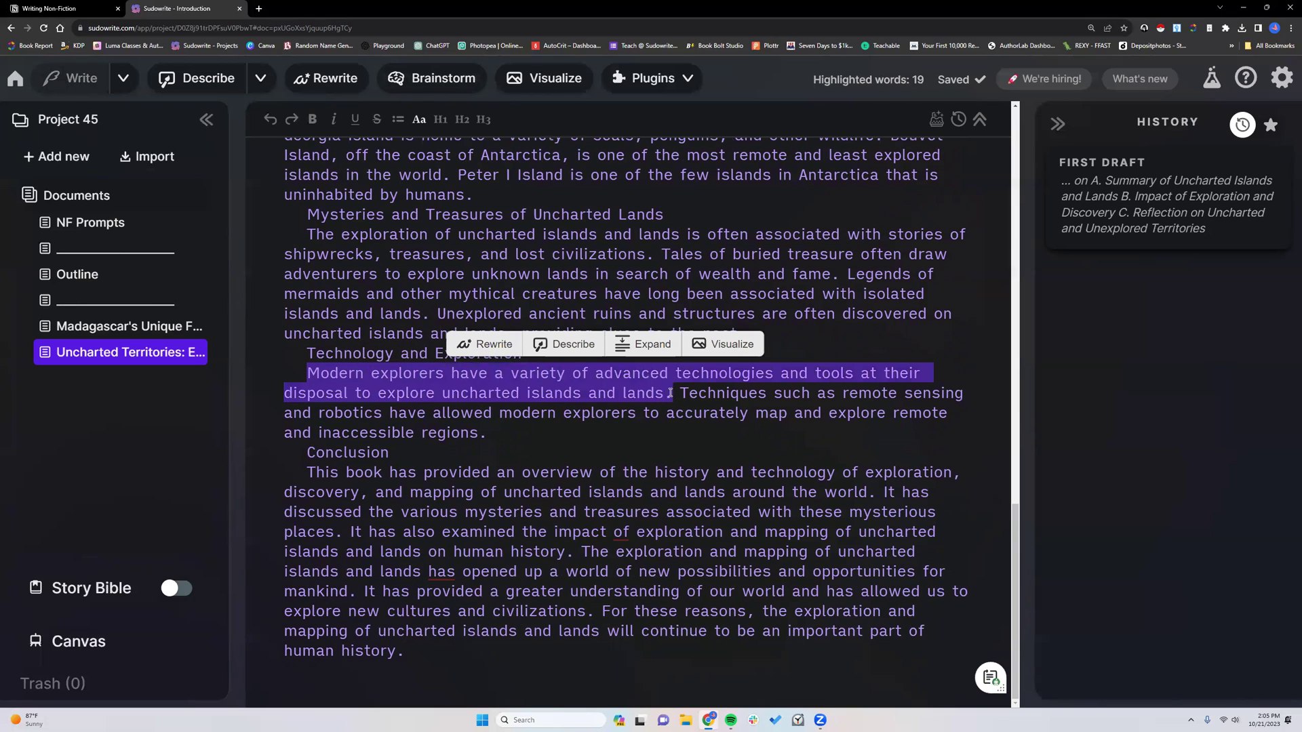
pyautogui.click(649, 345)
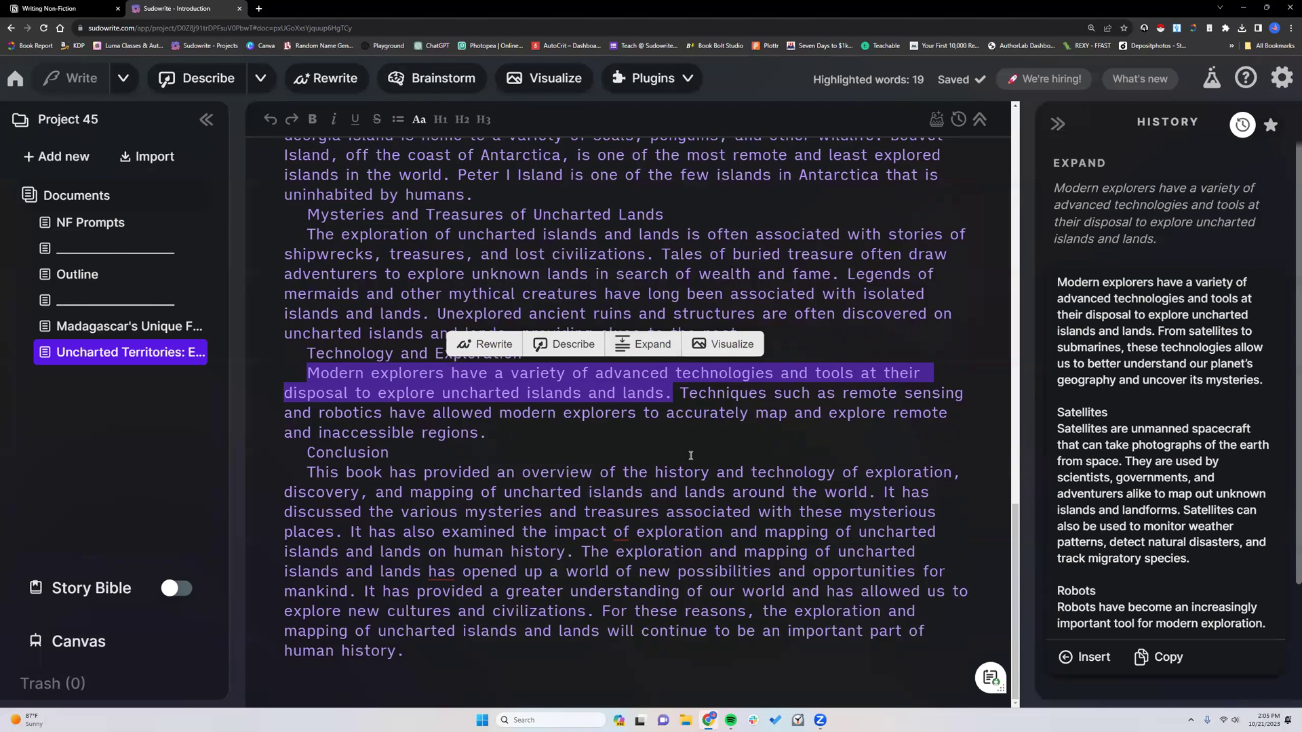
pyautogui.scroll(-4, 1105, 472)
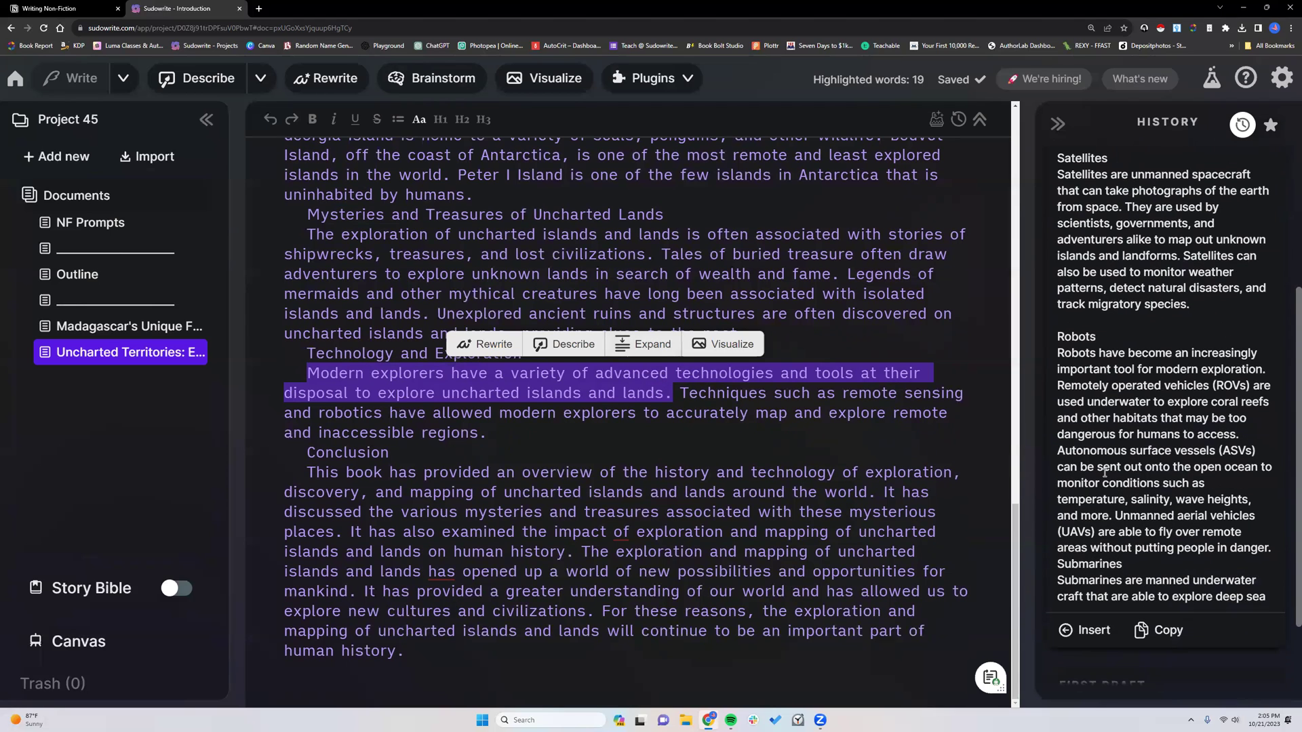
pyautogui.scroll(-4, 1105, 472)
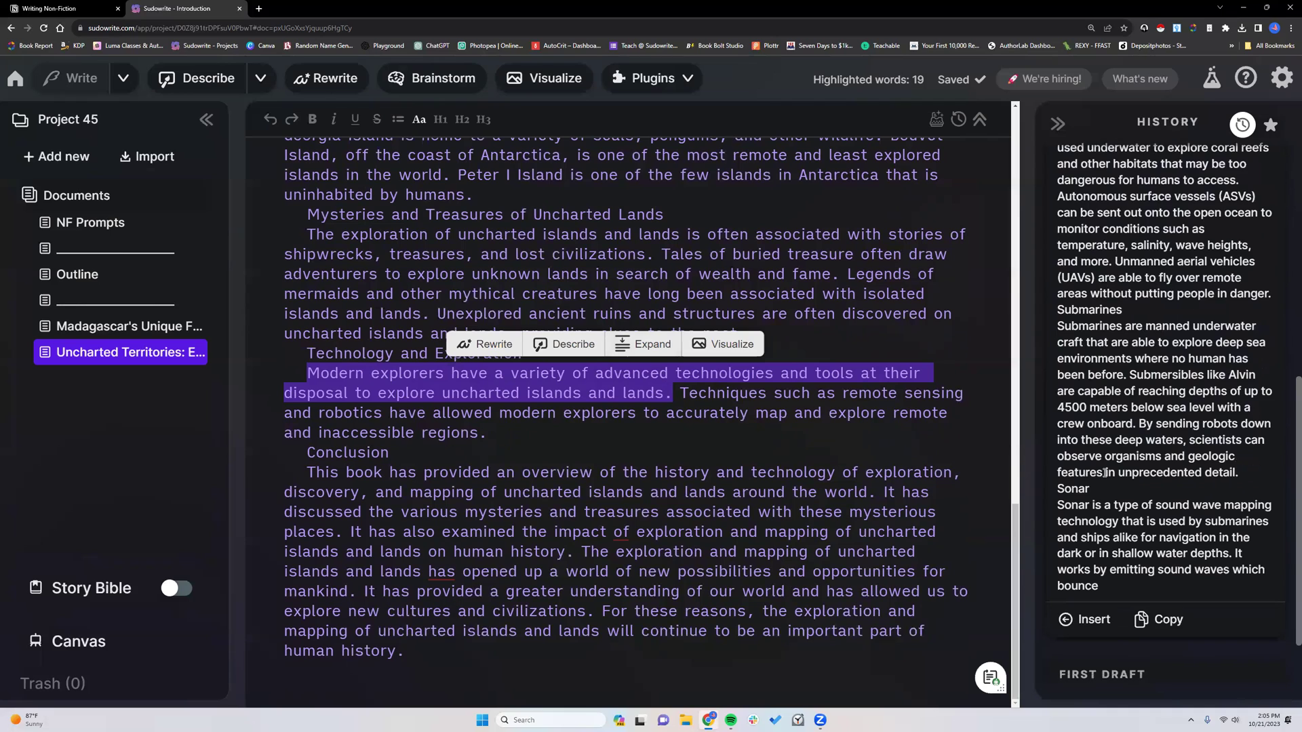
pyautogui.scroll(8, 1105, 473)
pyautogui.click(841, 316)
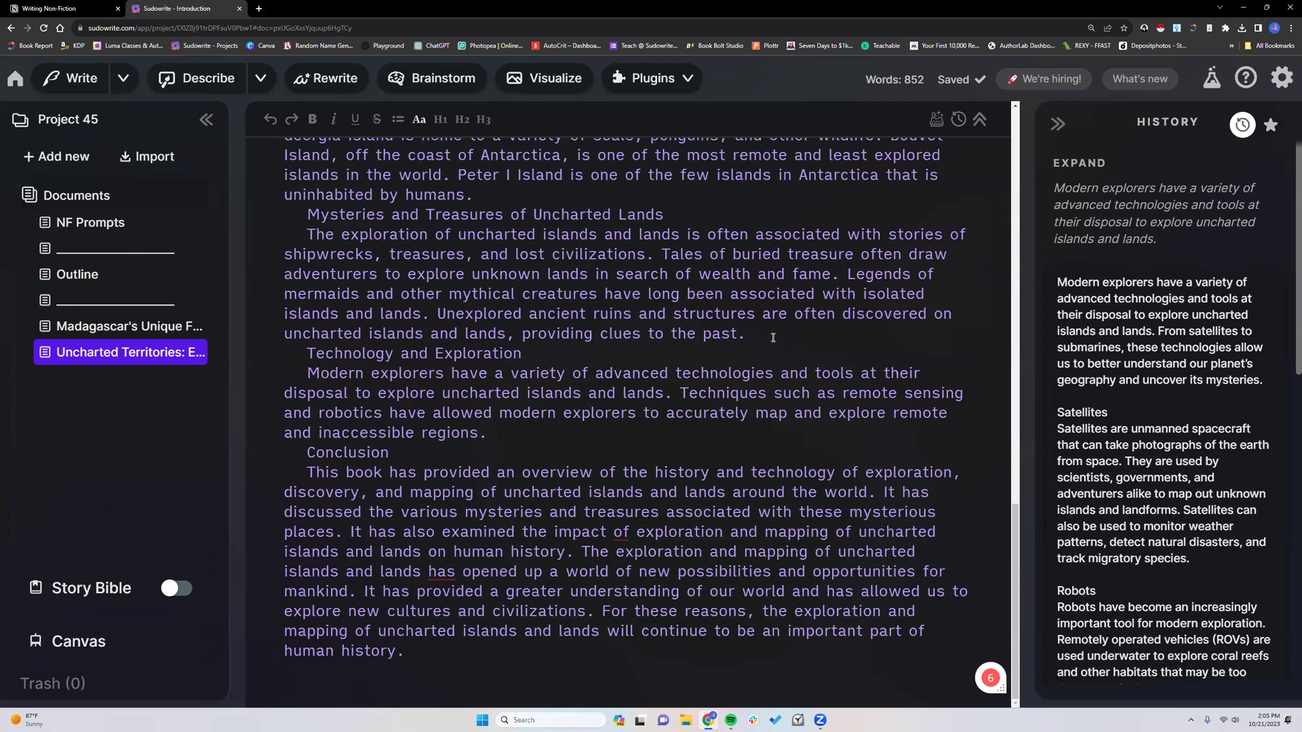
pyautogui.scroll(4, 773, 337)
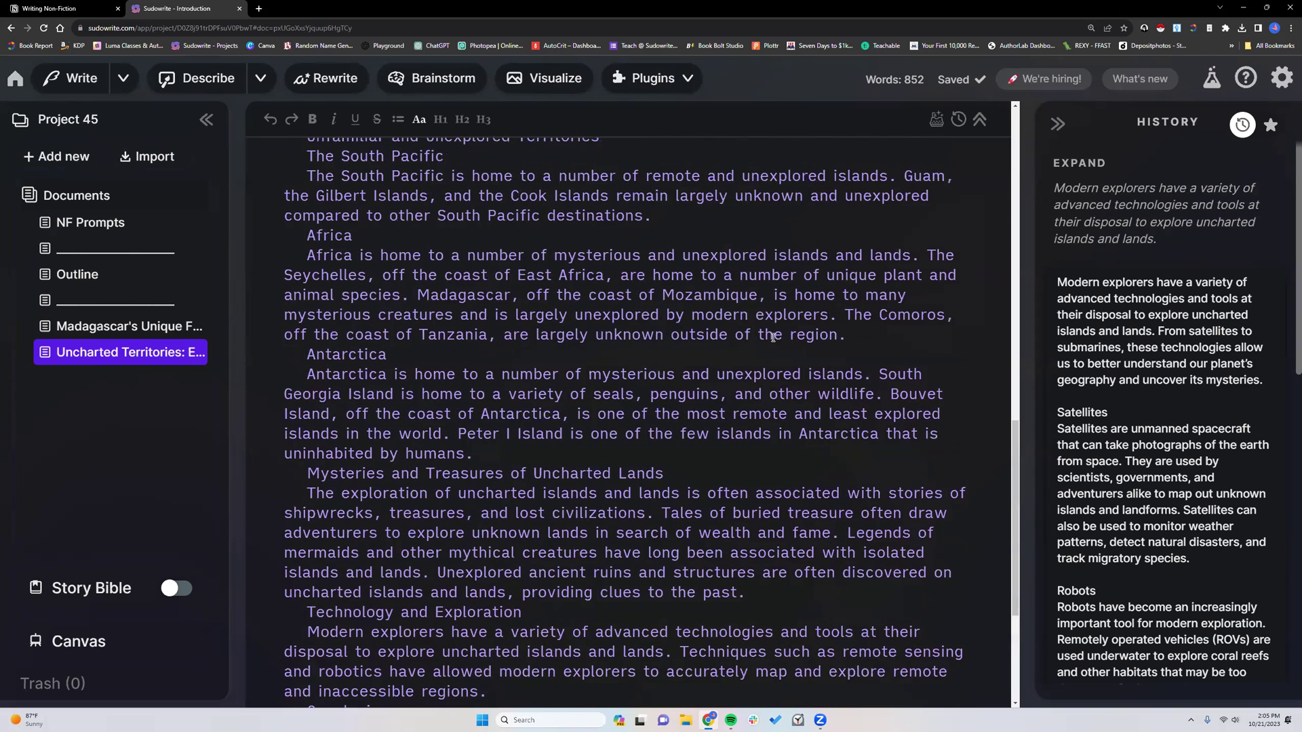
pyautogui.scroll(3, 773, 337)
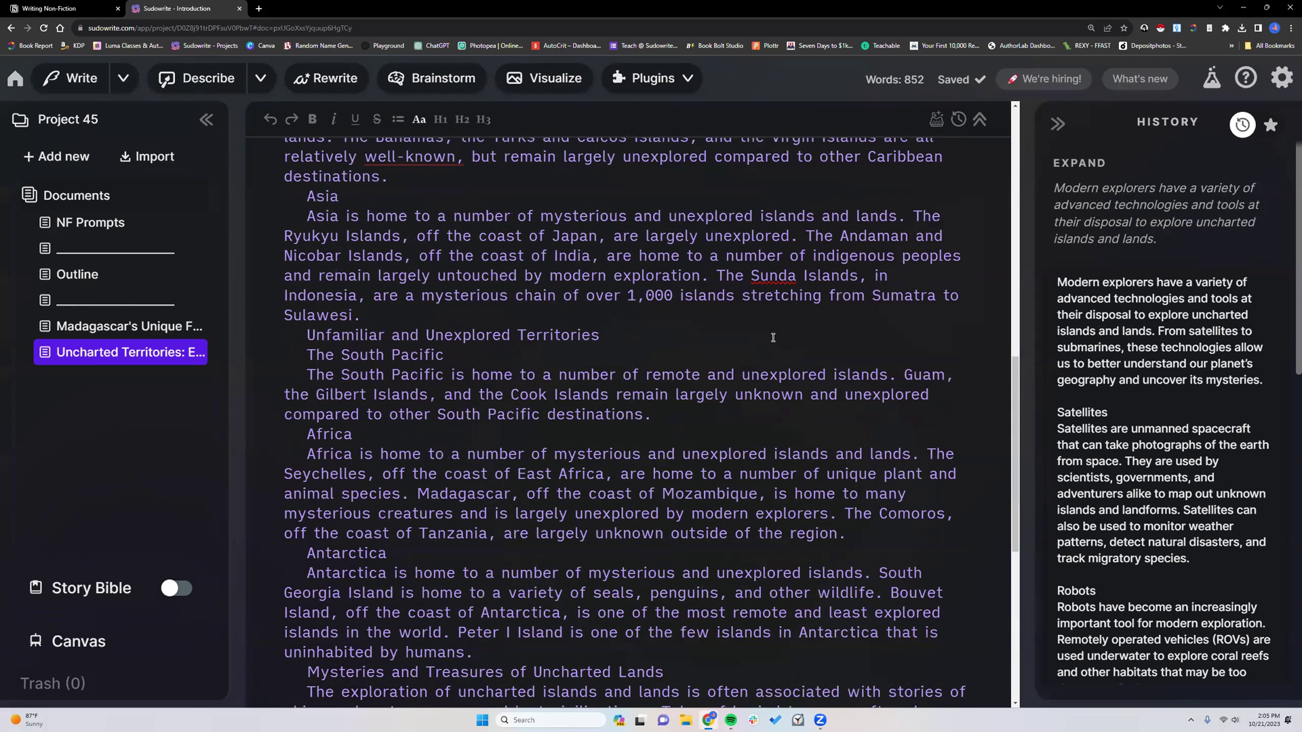
pyautogui.scroll(7, 773, 337)
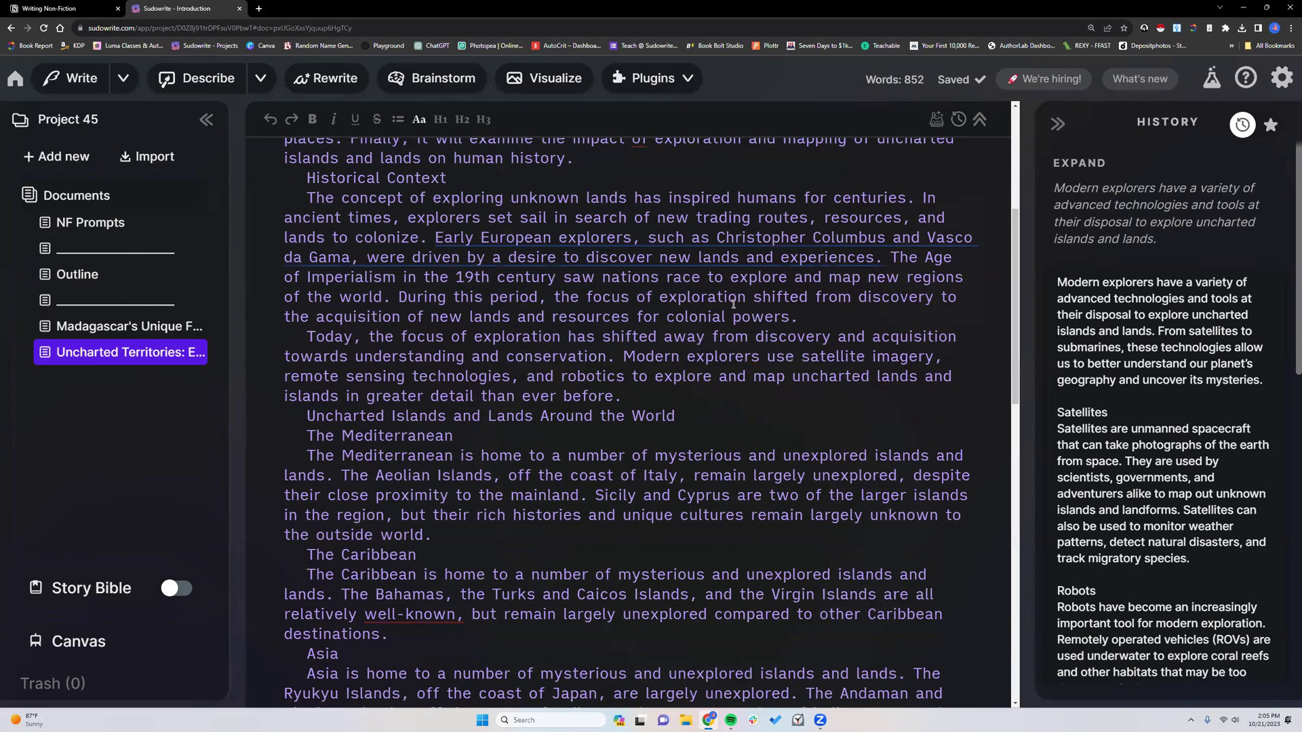
pyautogui.scroll(5, 733, 303)
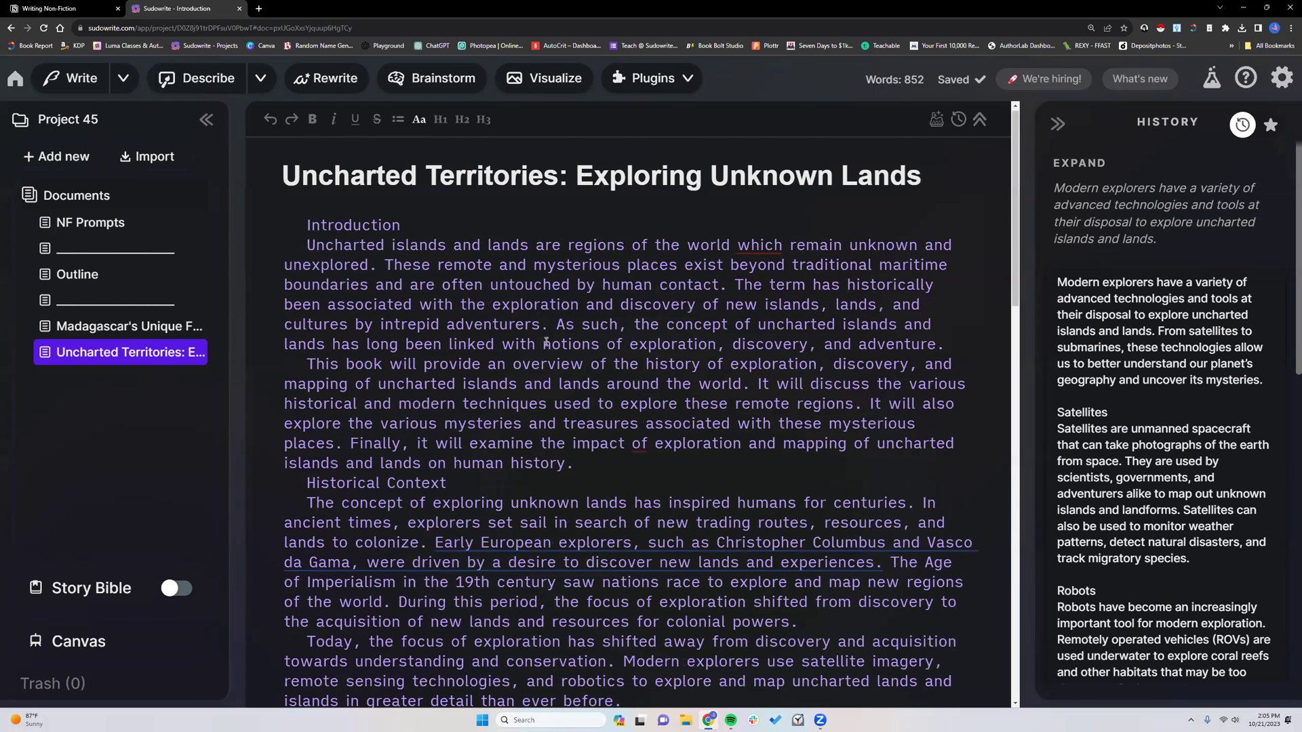
pyautogui.scroll(-10, 546, 343)
pyautogui.scroll(-7, 546, 341)
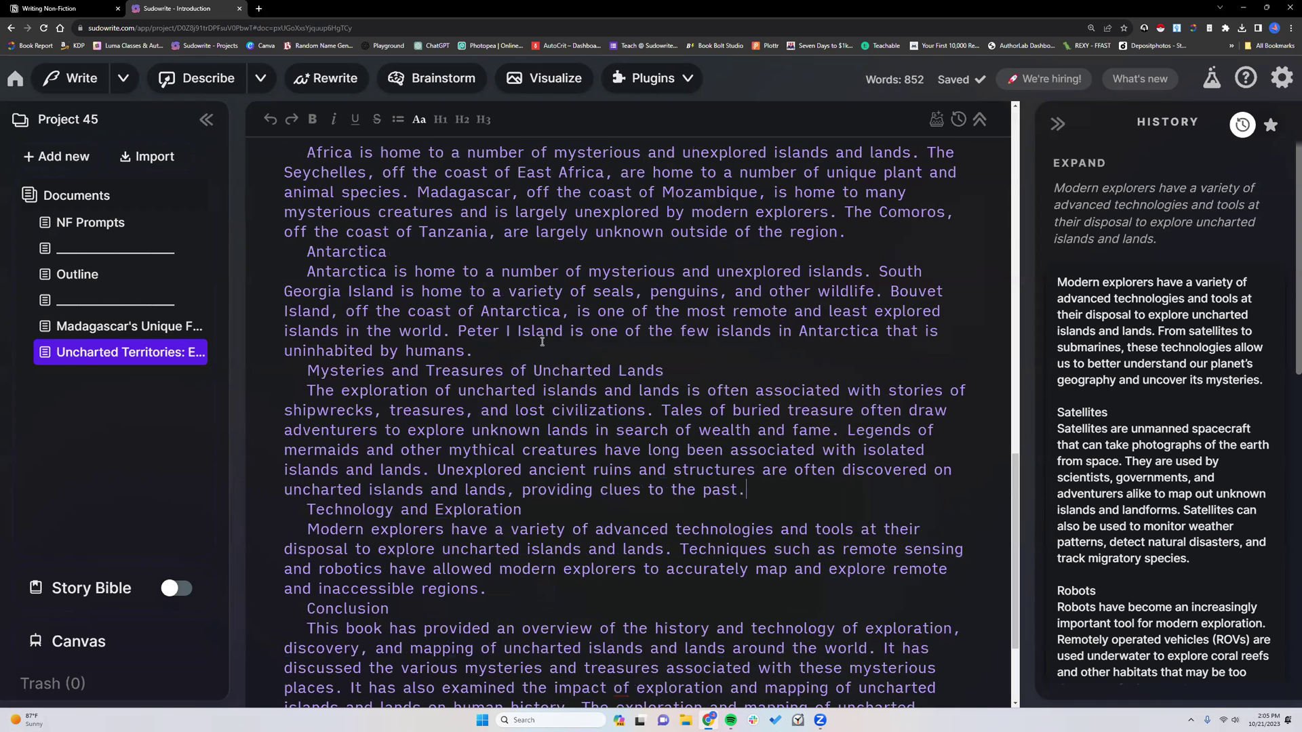
pyautogui.scroll(-1, 542, 342)
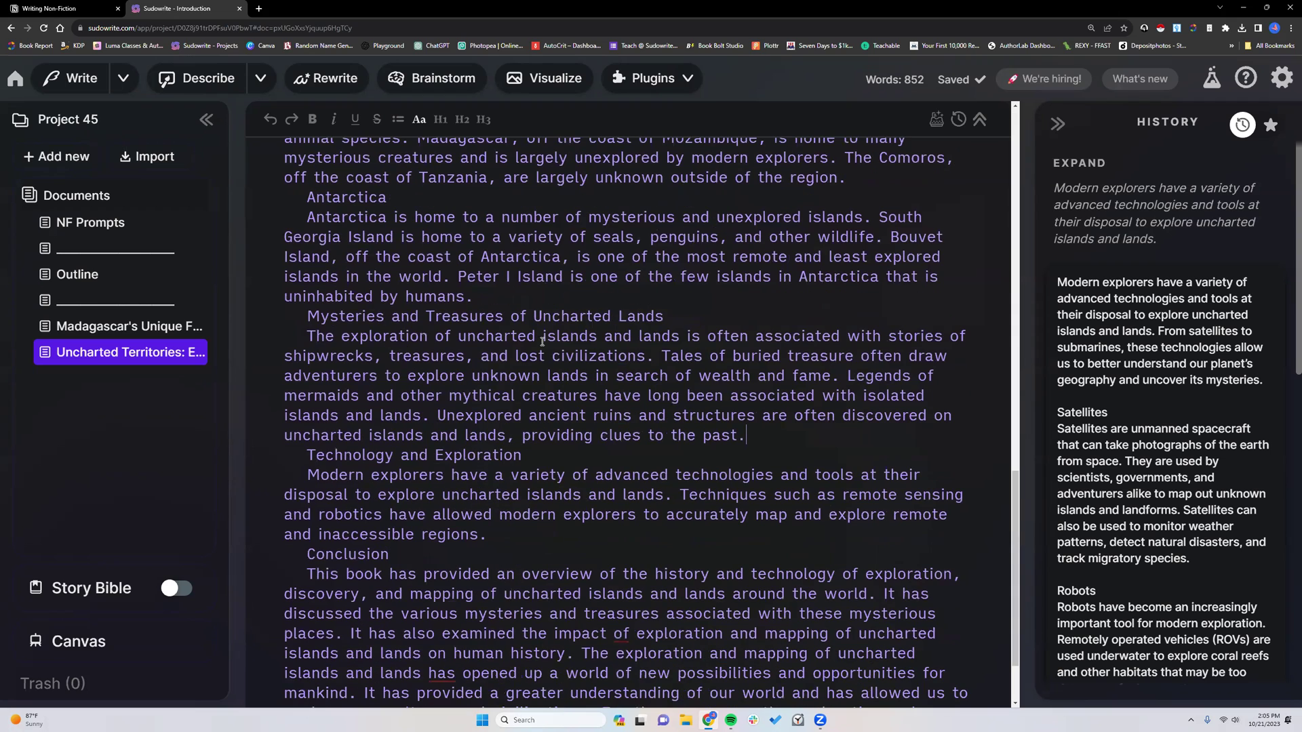
pyautogui.scroll(3, 413, 471)
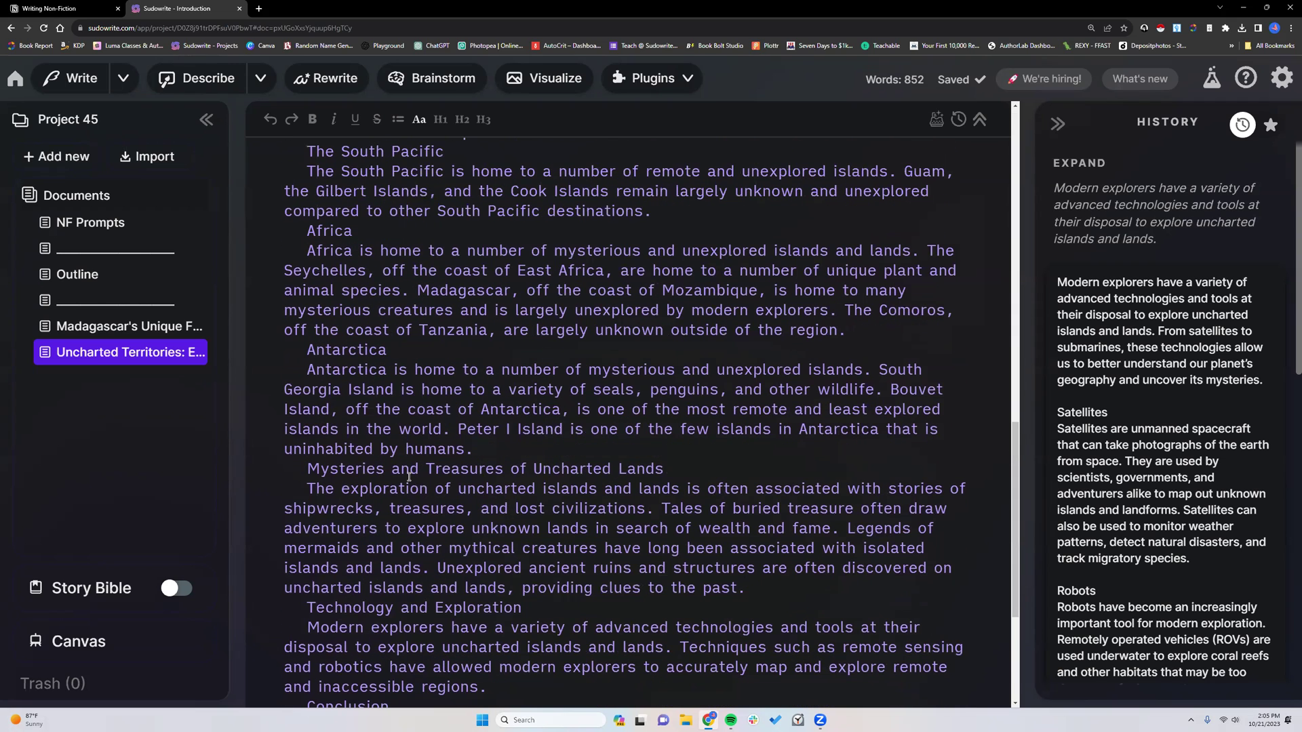
pyautogui.scroll(-2, 425, 465)
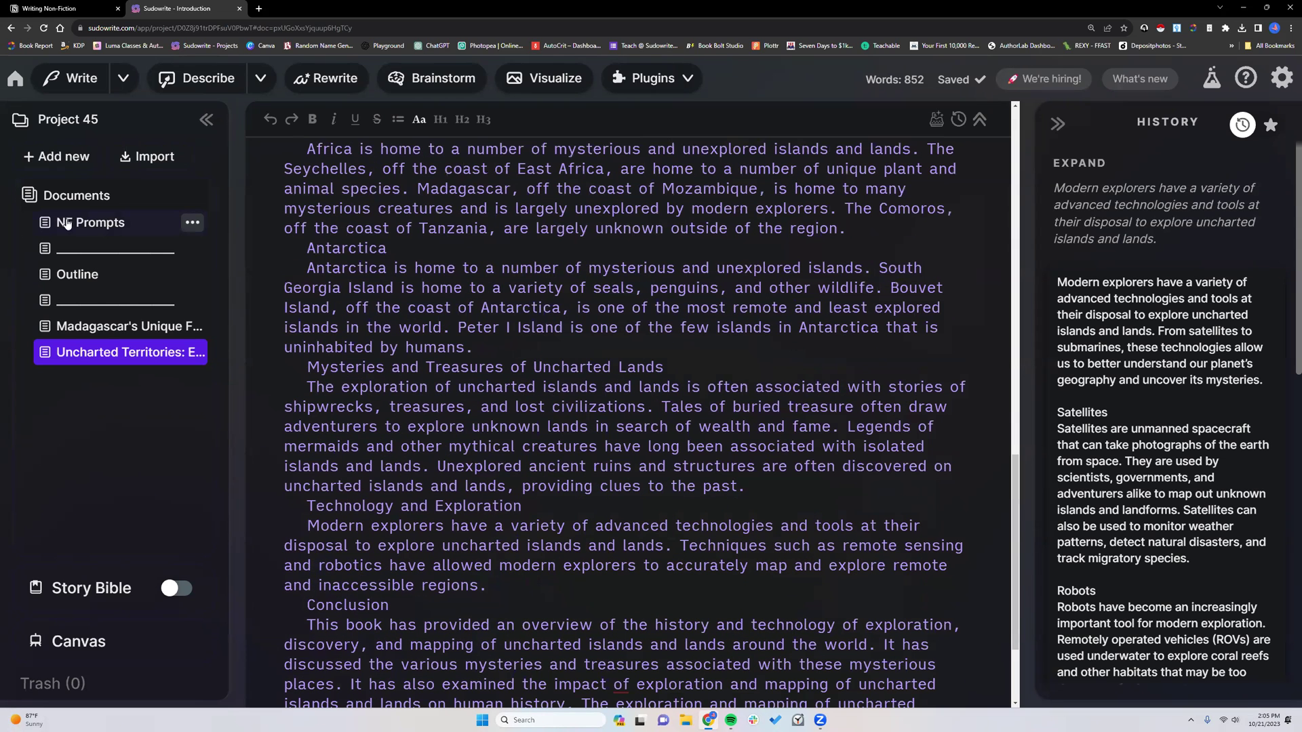
# - Review the Outline, highlighting Part V, Antarctica, Africa and its Seychelles, Madagascar and Comoros entries
pyautogui.click(93, 274)
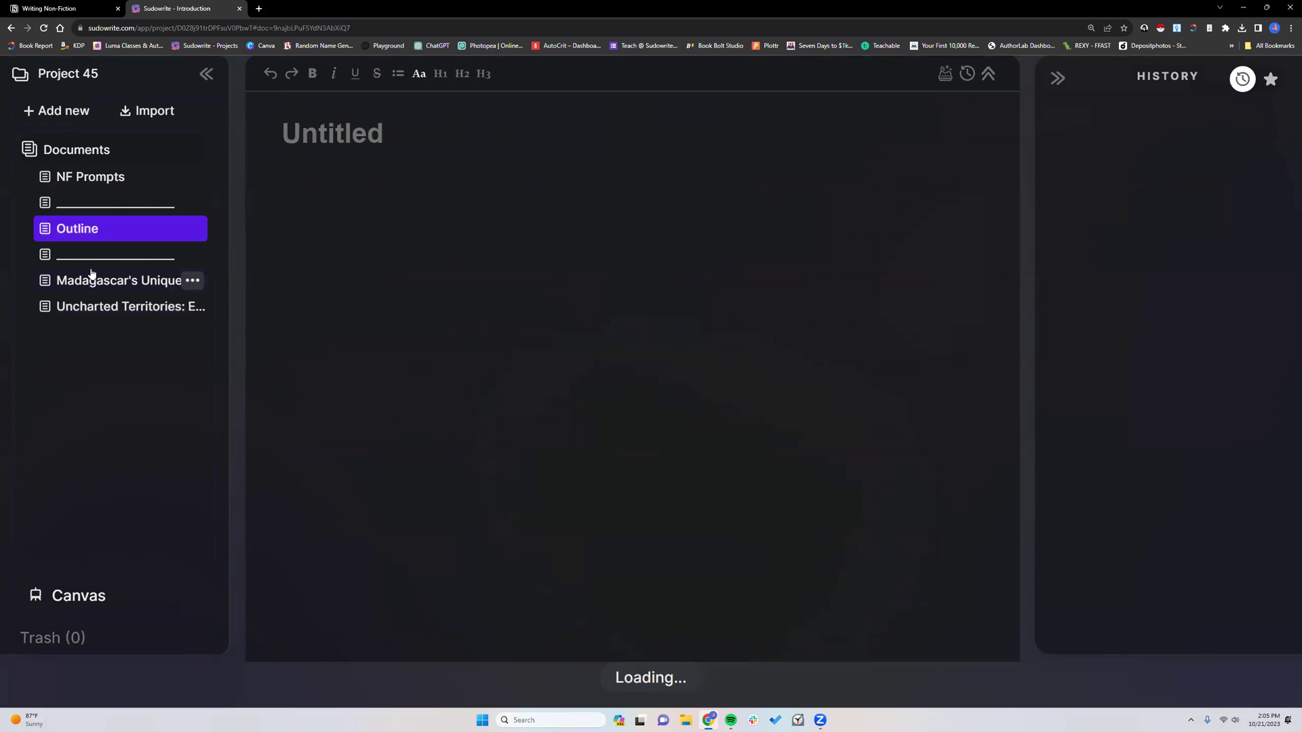
pyautogui.scroll(-5, 484, 417)
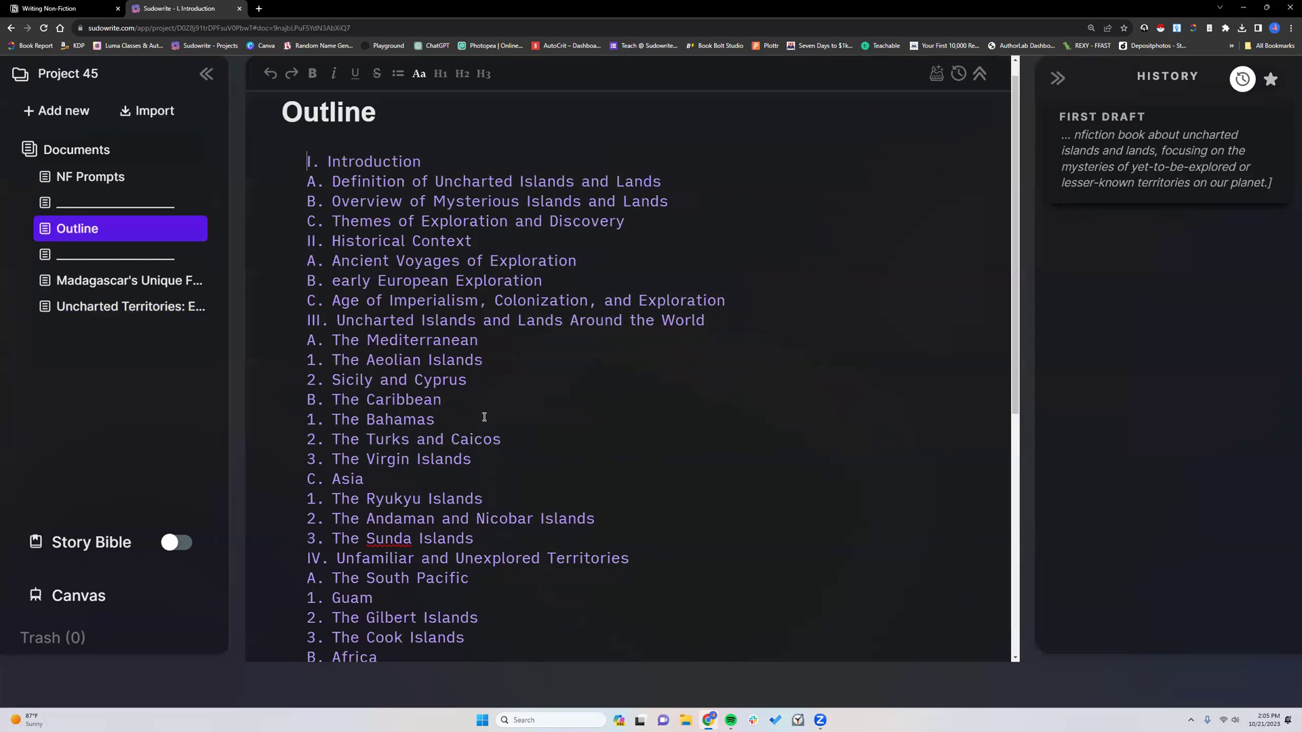
pyautogui.scroll(-2, 485, 416)
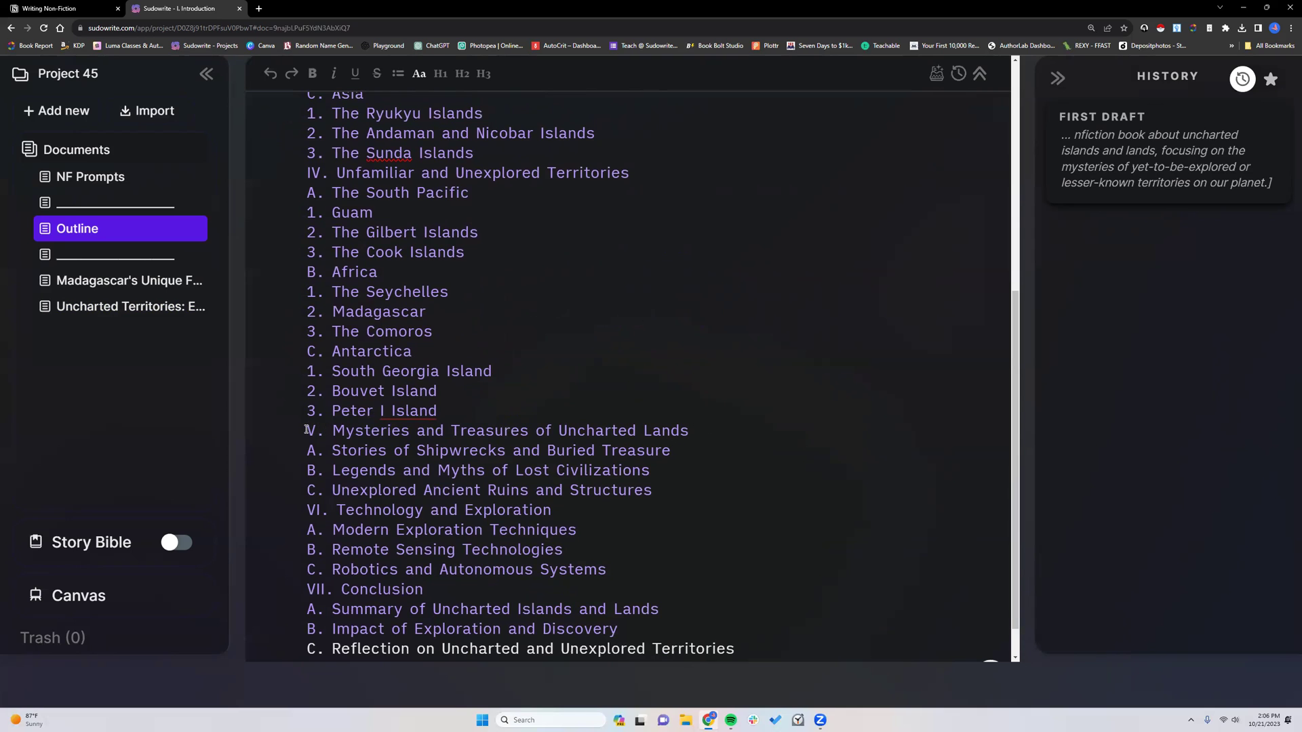
pyautogui.moveTo(307, 429); pyautogui.dragTo(687, 430)
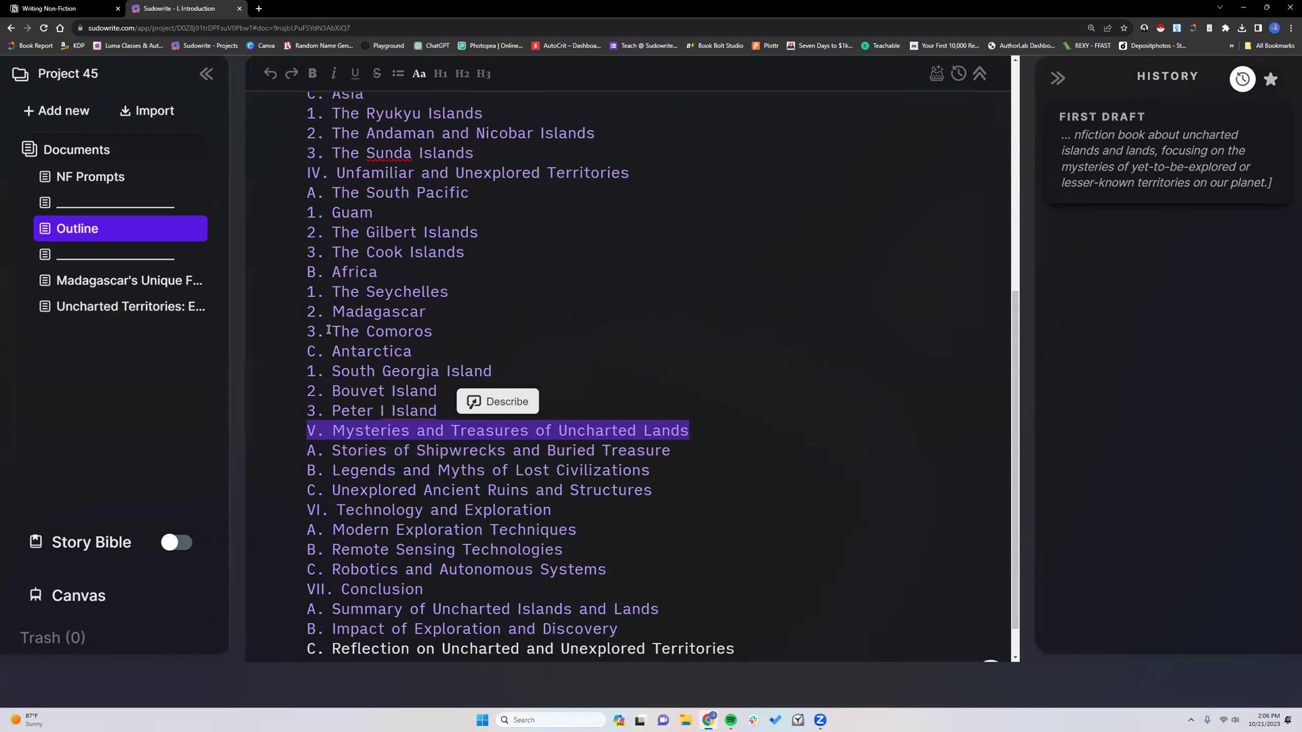
pyautogui.moveTo(309, 349); pyautogui.dragTo(445, 352)
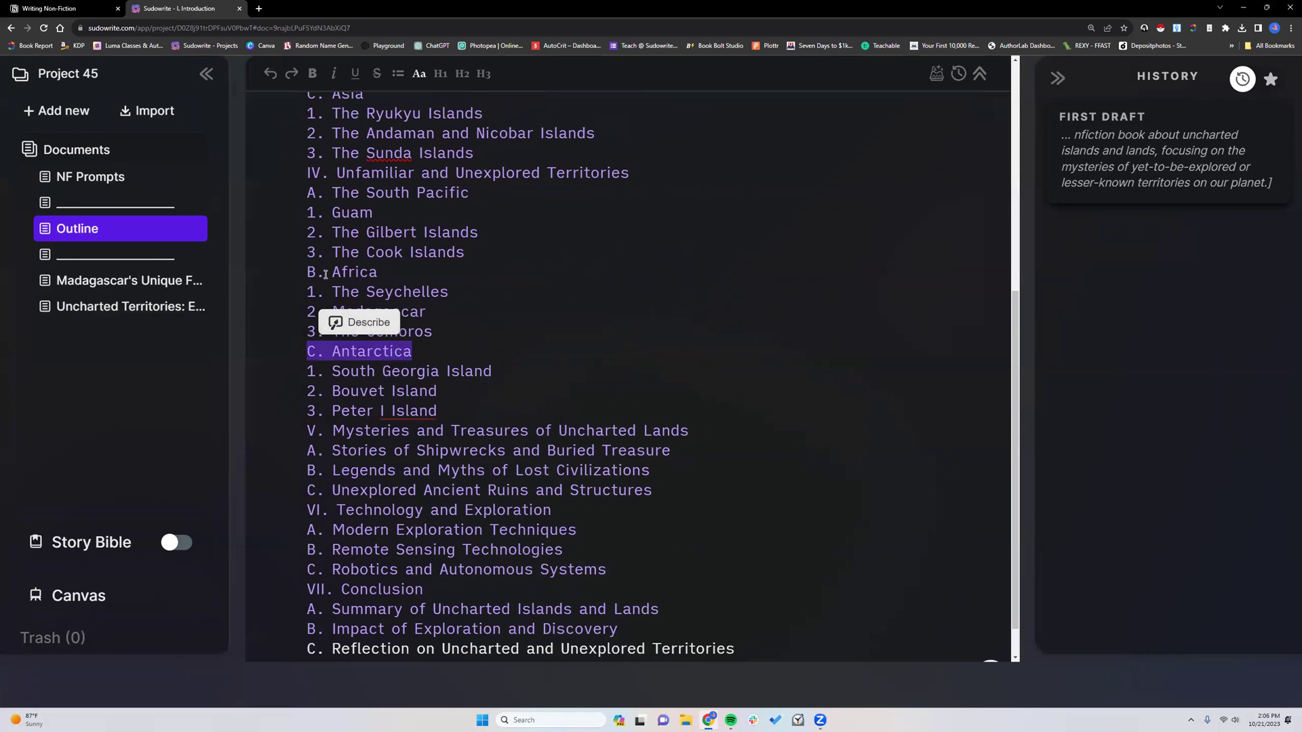
pyautogui.moveTo(310, 271); pyautogui.dragTo(381, 277)
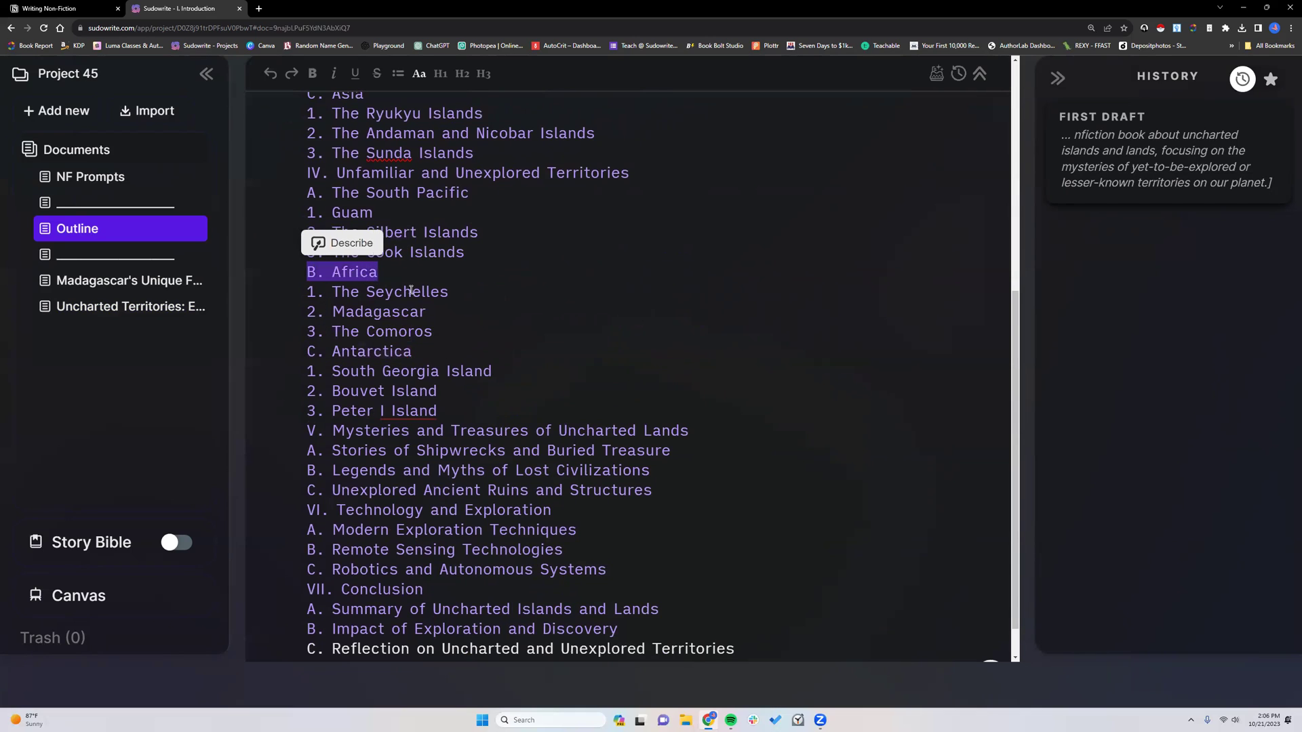
pyautogui.click(327, 288)
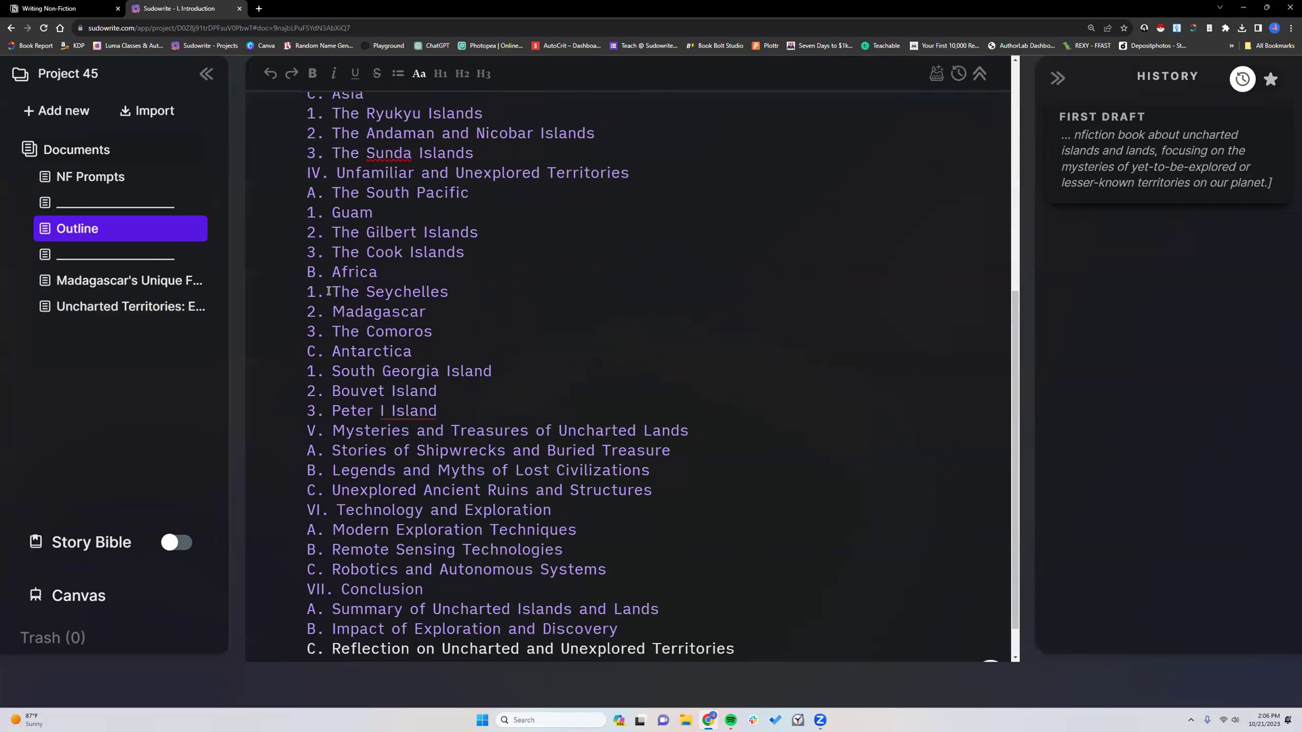
pyautogui.moveTo(328, 291); pyautogui.dragTo(431, 331)
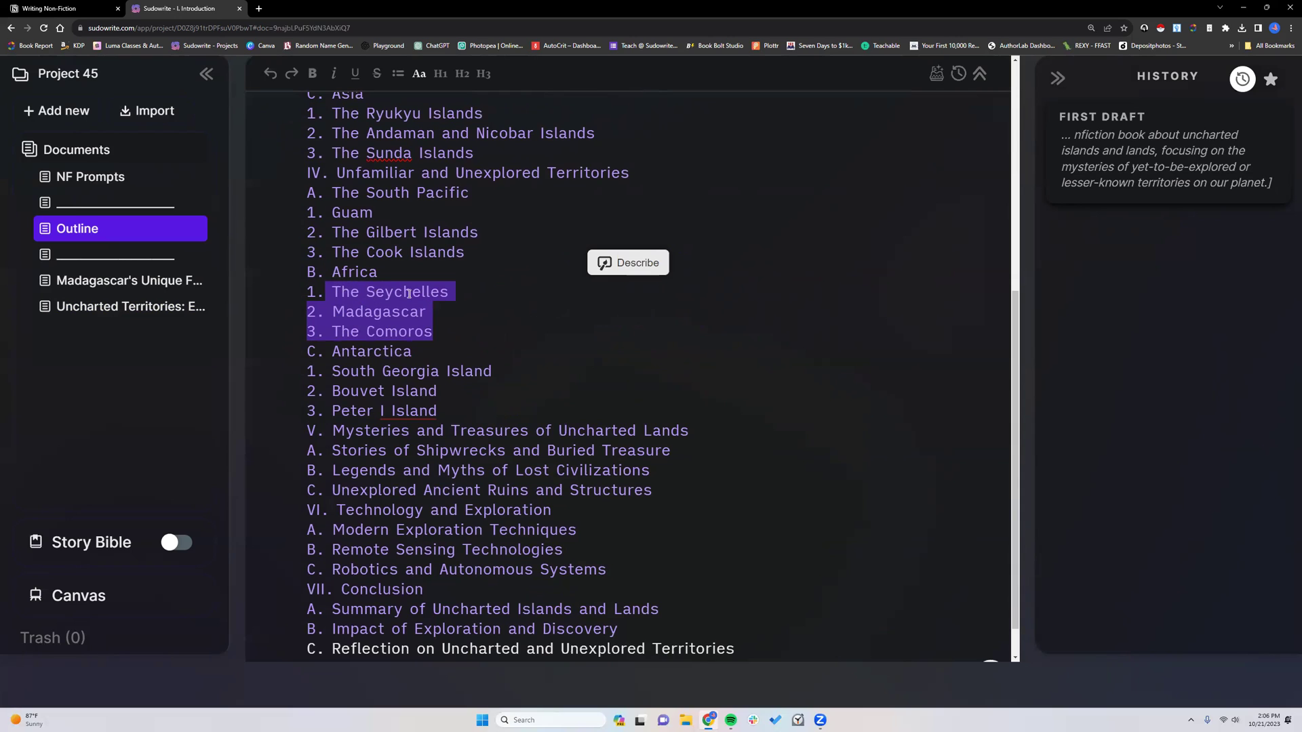
pyautogui.click(446, 340)
pyautogui.scroll(6, 446, 340)
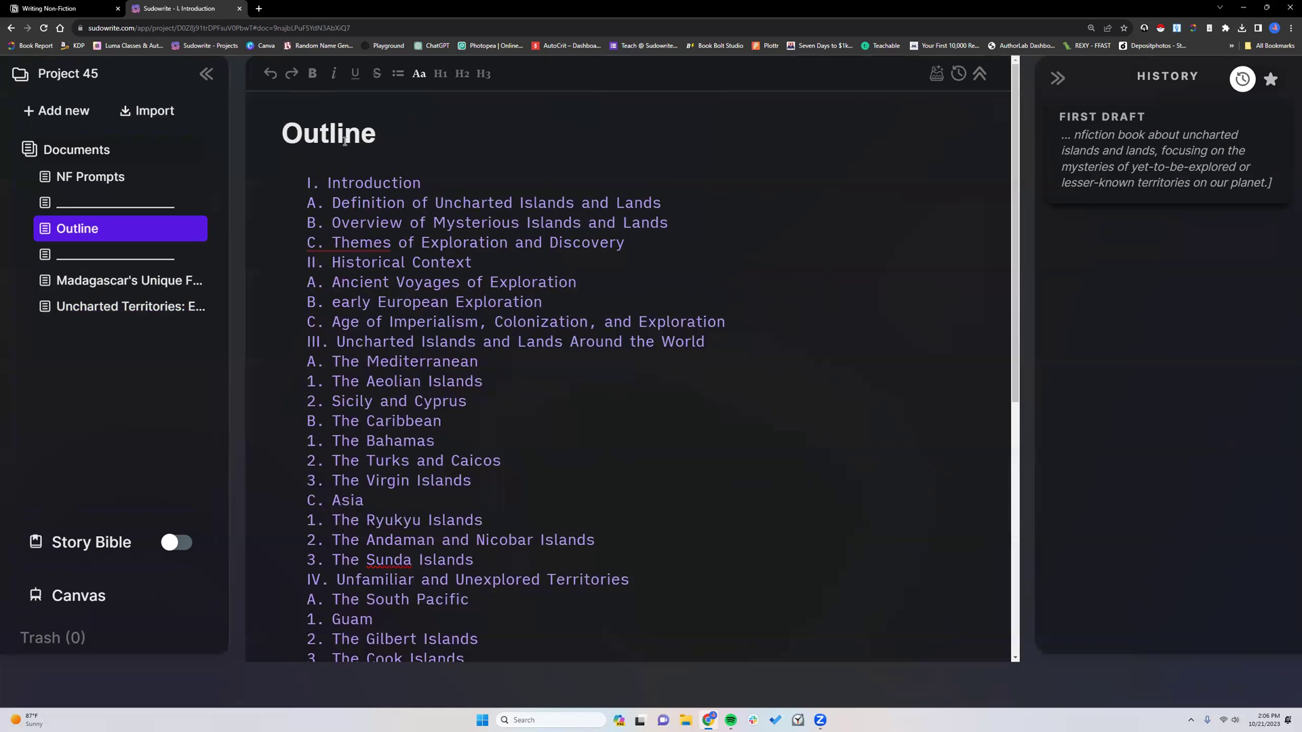
# - Go from Notion's Writing Non-Fiction notes to the Workflows and Tips page under Favorites
pyautogui.click(60, 9)
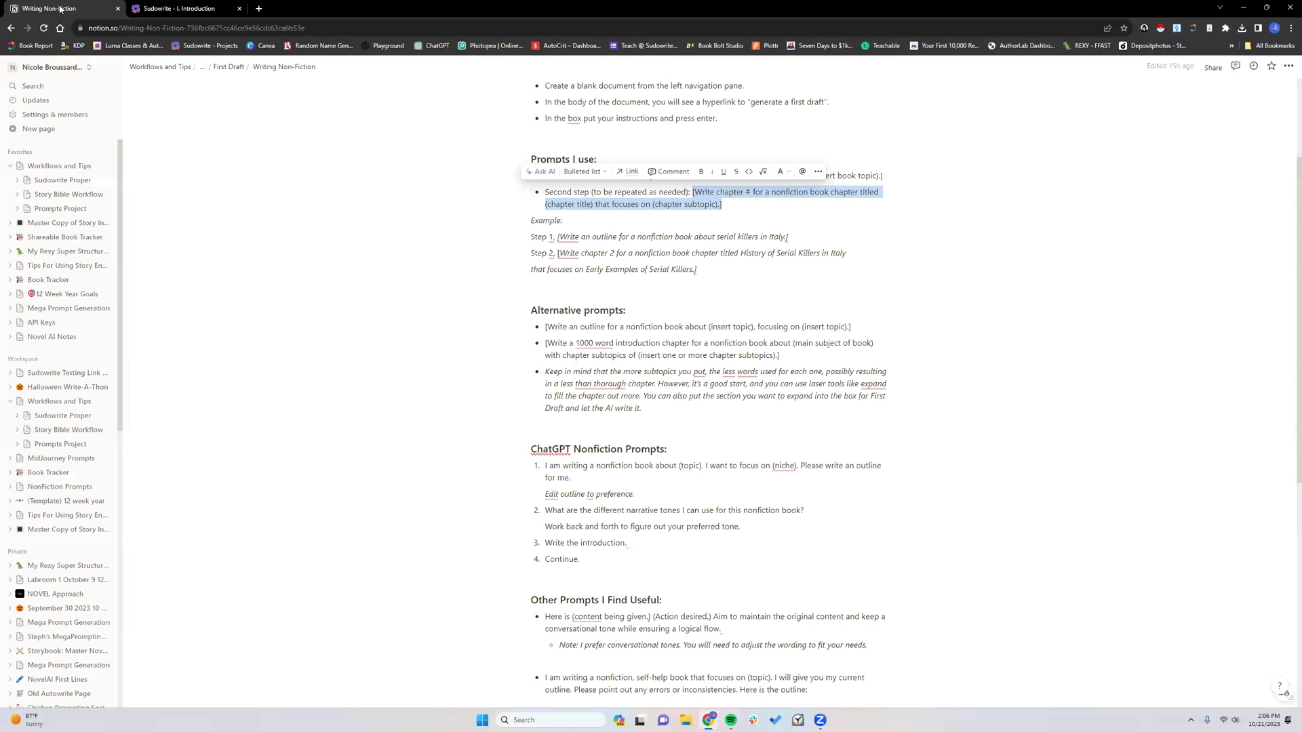
pyautogui.click(729, 285)
pyautogui.scroll(3, 221, 208)
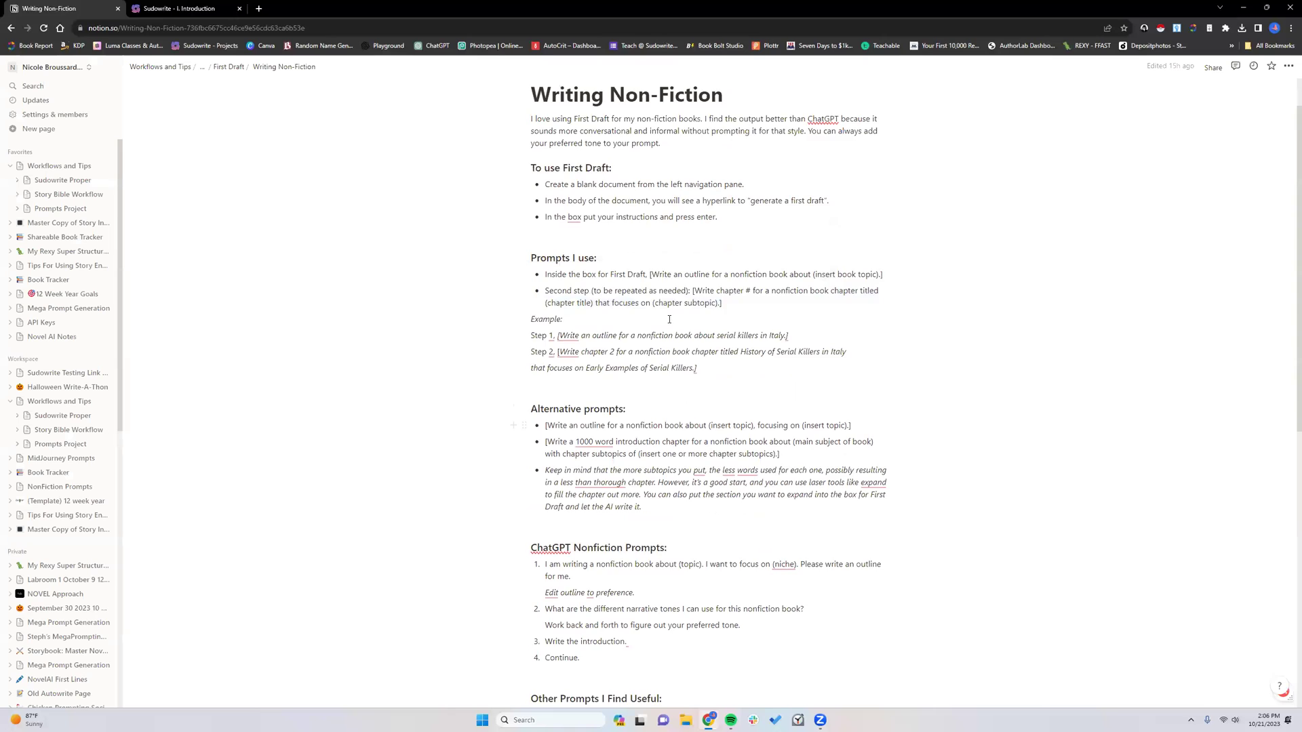
pyautogui.click(60, 167)
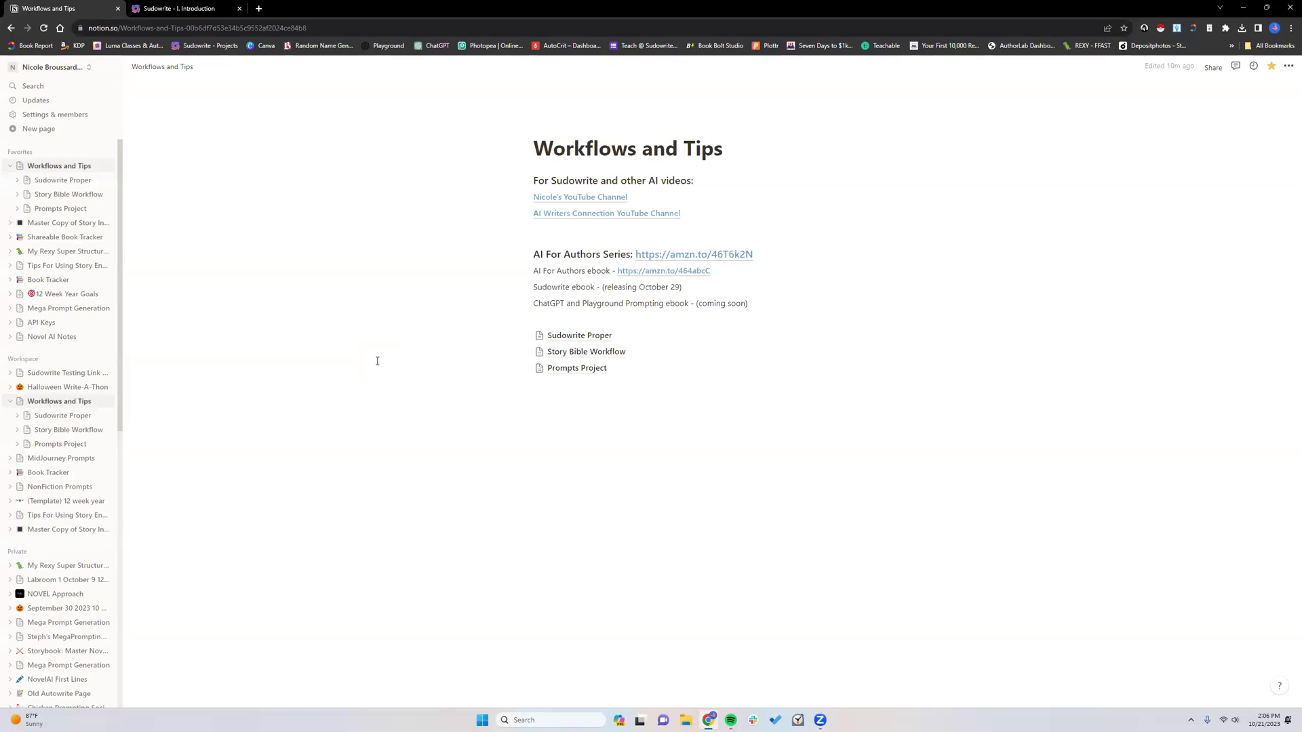
pyautogui.click(600, 398)
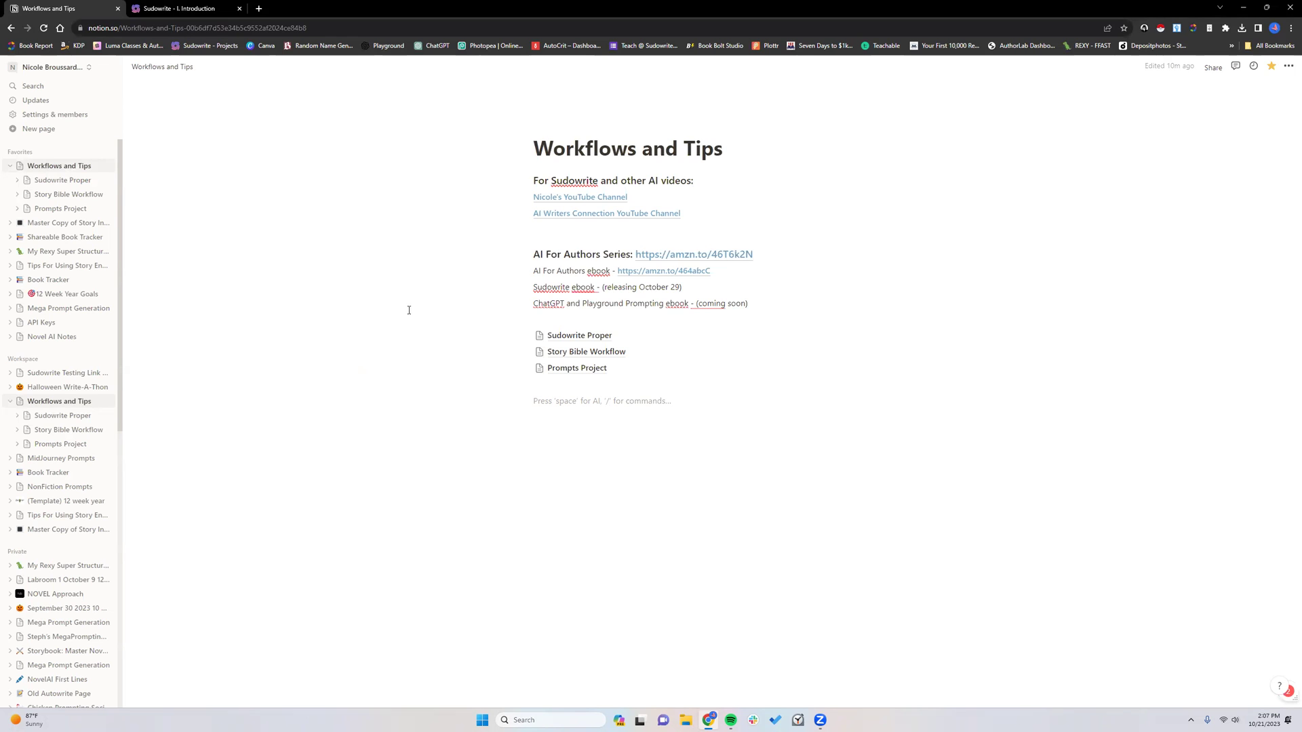
pyautogui.click(584, 351)
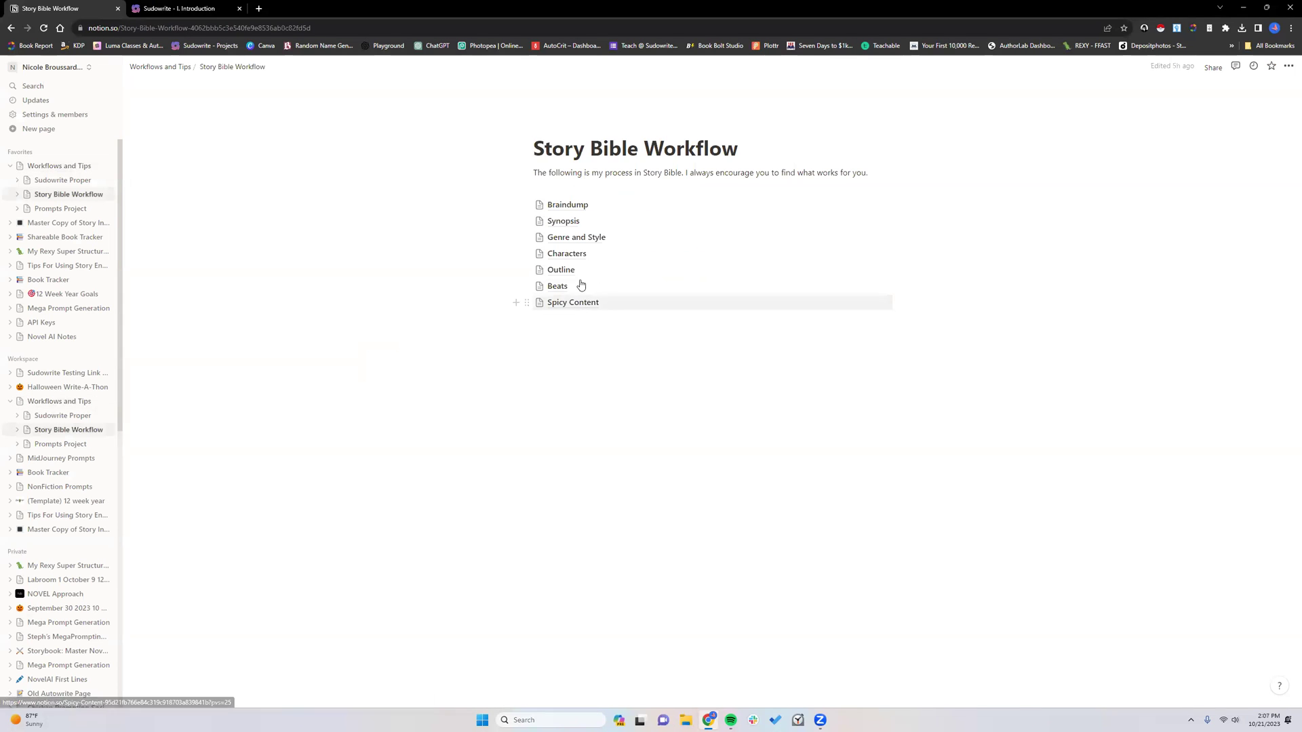
pyautogui.click(568, 204)
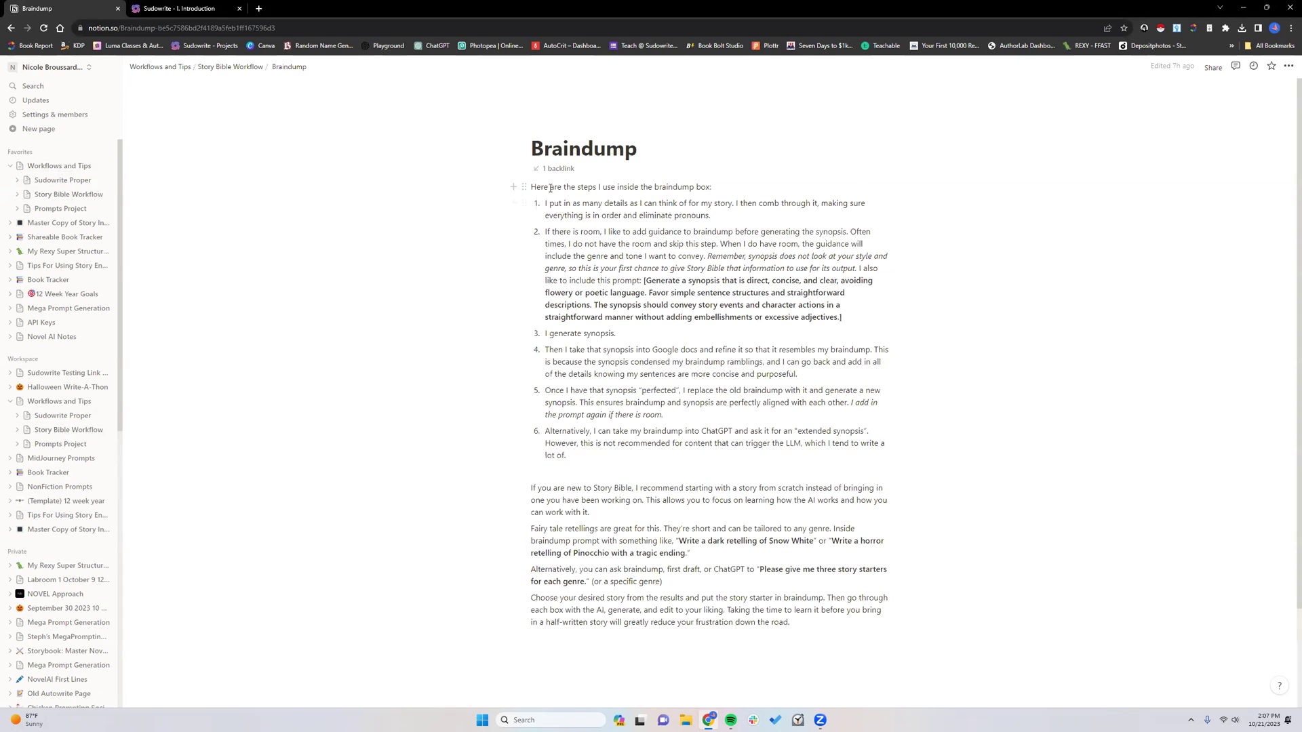
pyautogui.moveTo(542, 203)
pyautogui.mouseDown()
pyautogui.moveTo(610, 271)
pyautogui.moveTo(712, 261)
pyautogui.moveTo(644, 213)
pyautogui.moveTo(557, 204)
pyautogui.mouseUp()
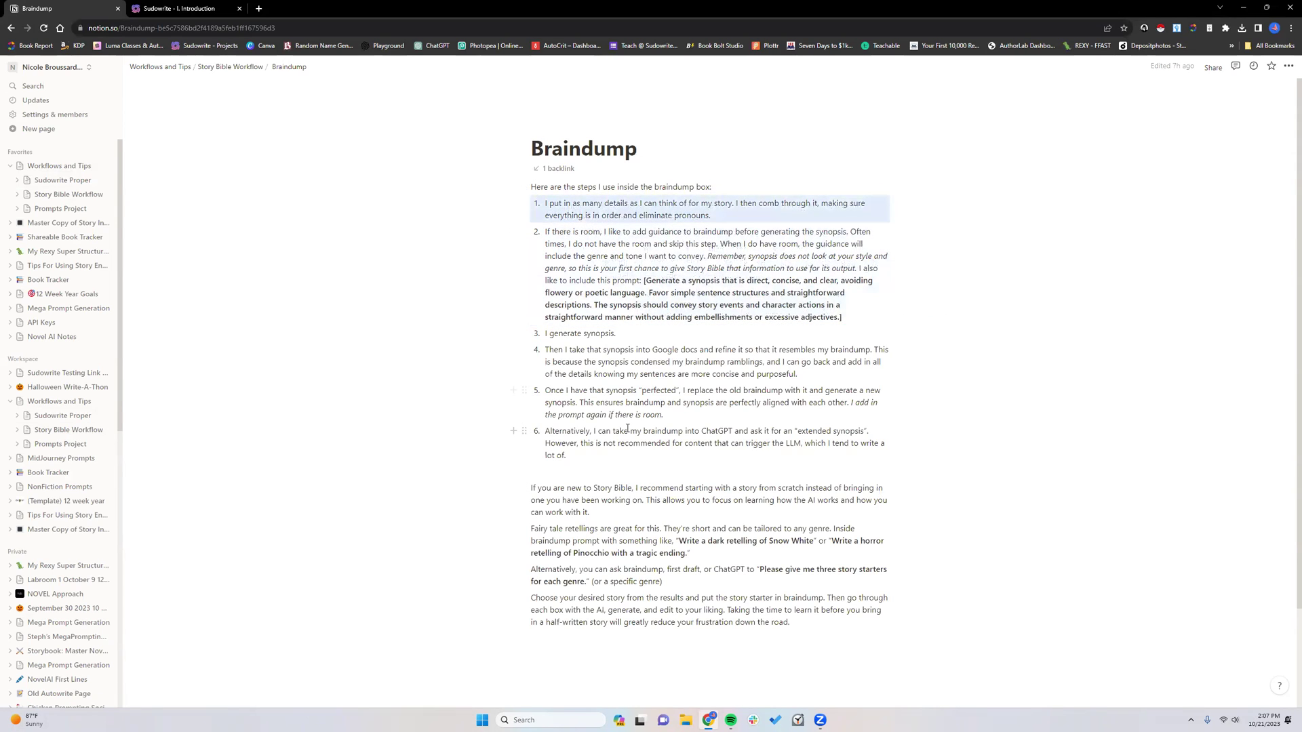
pyautogui.click(614, 456)
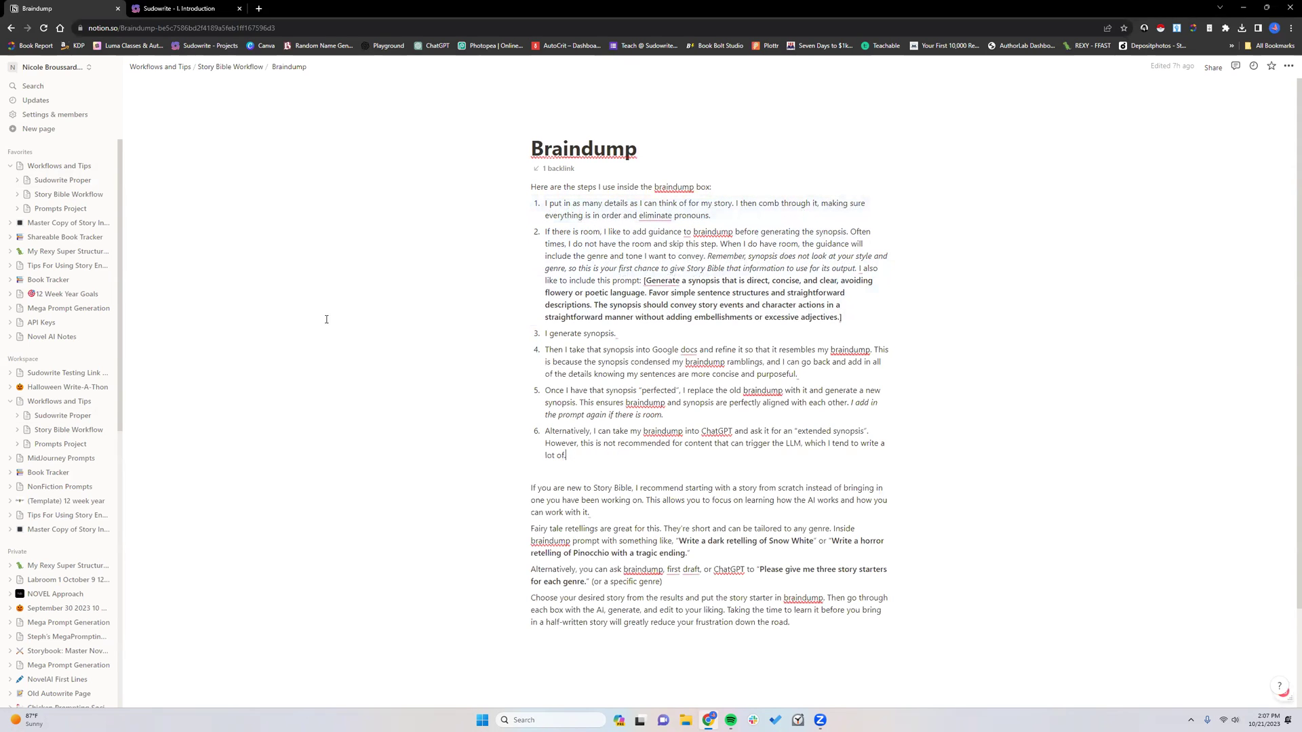
pyautogui.click(58, 209)
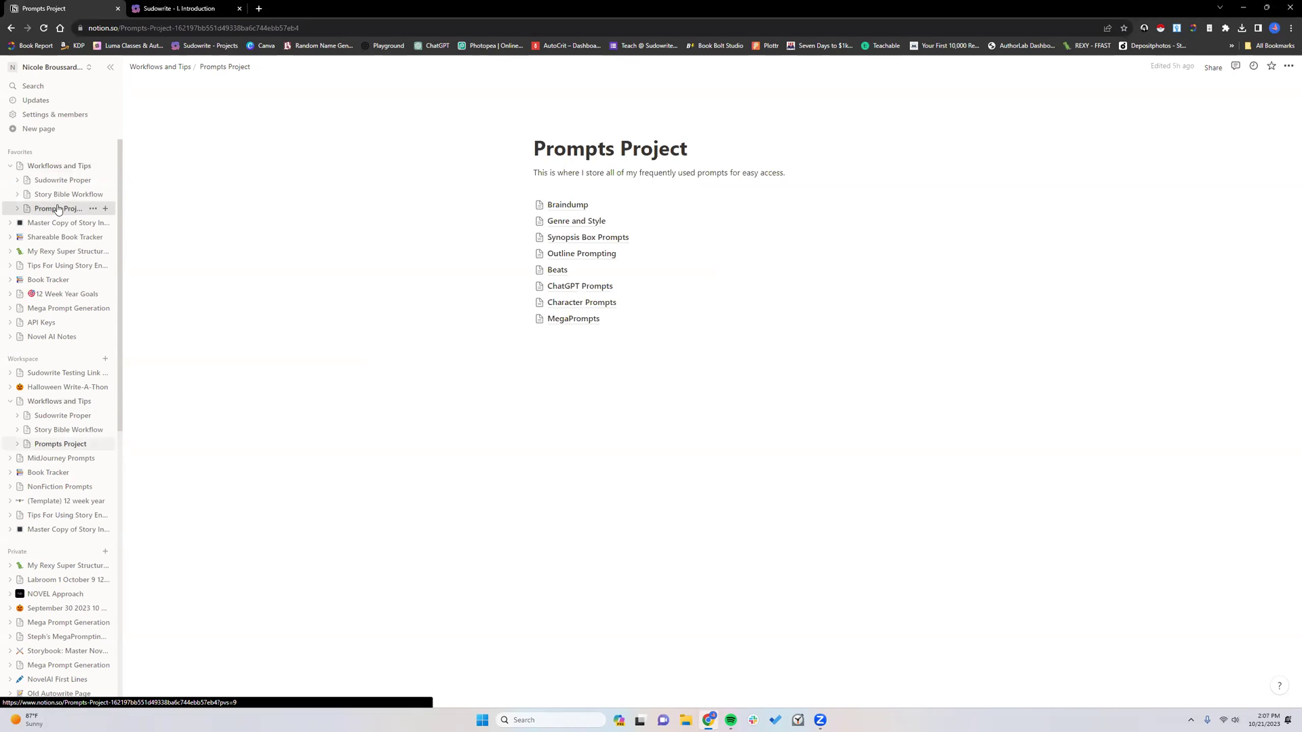
pyautogui.click(579, 221)
pyautogui.scroll(-4, 576, 345)
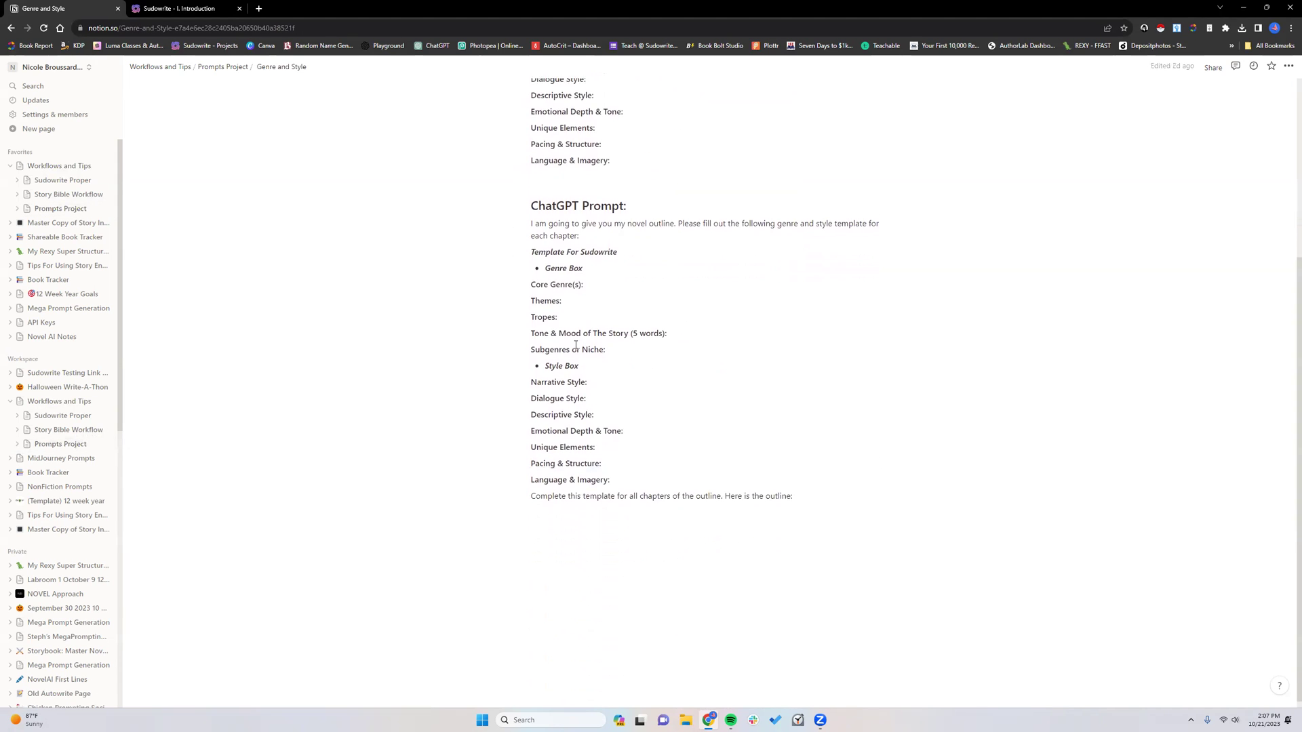
pyautogui.scroll(3, 576, 345)
pyautogui.scroll(1, 576, 344)
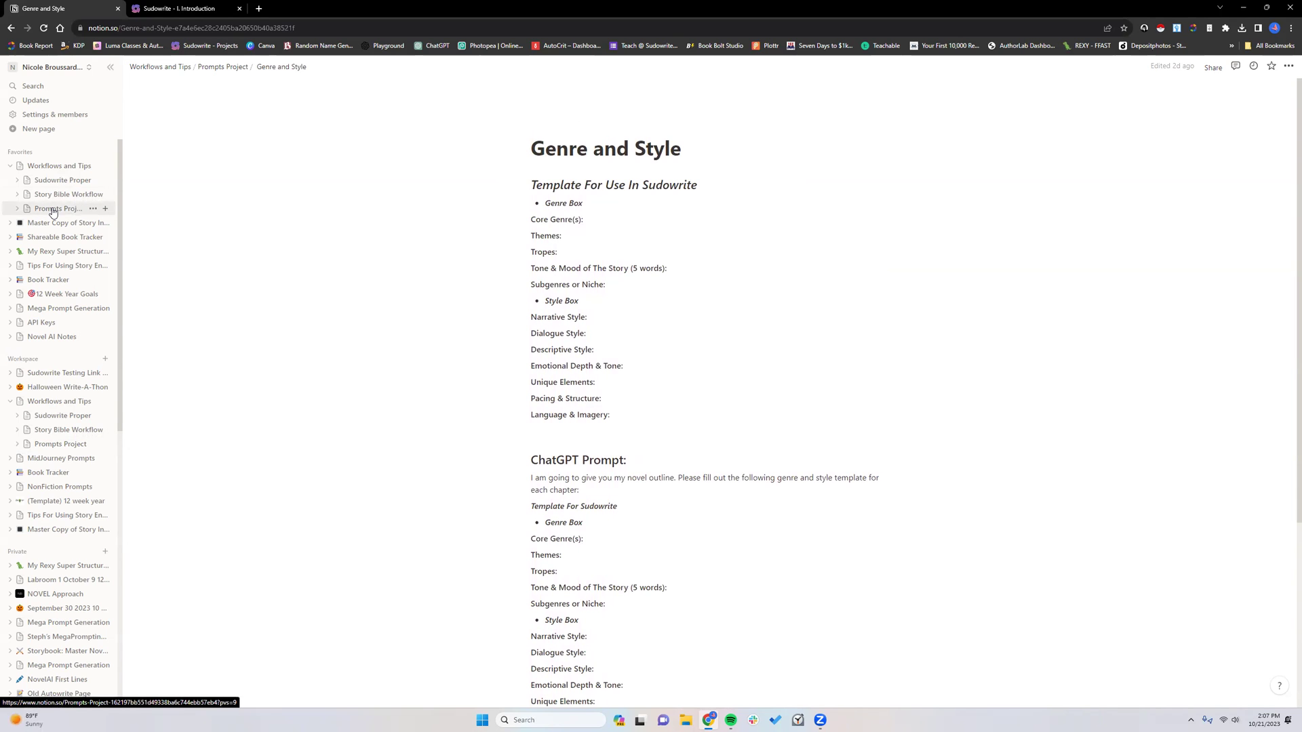
pyautogui.scroll(-3, 639, 331)
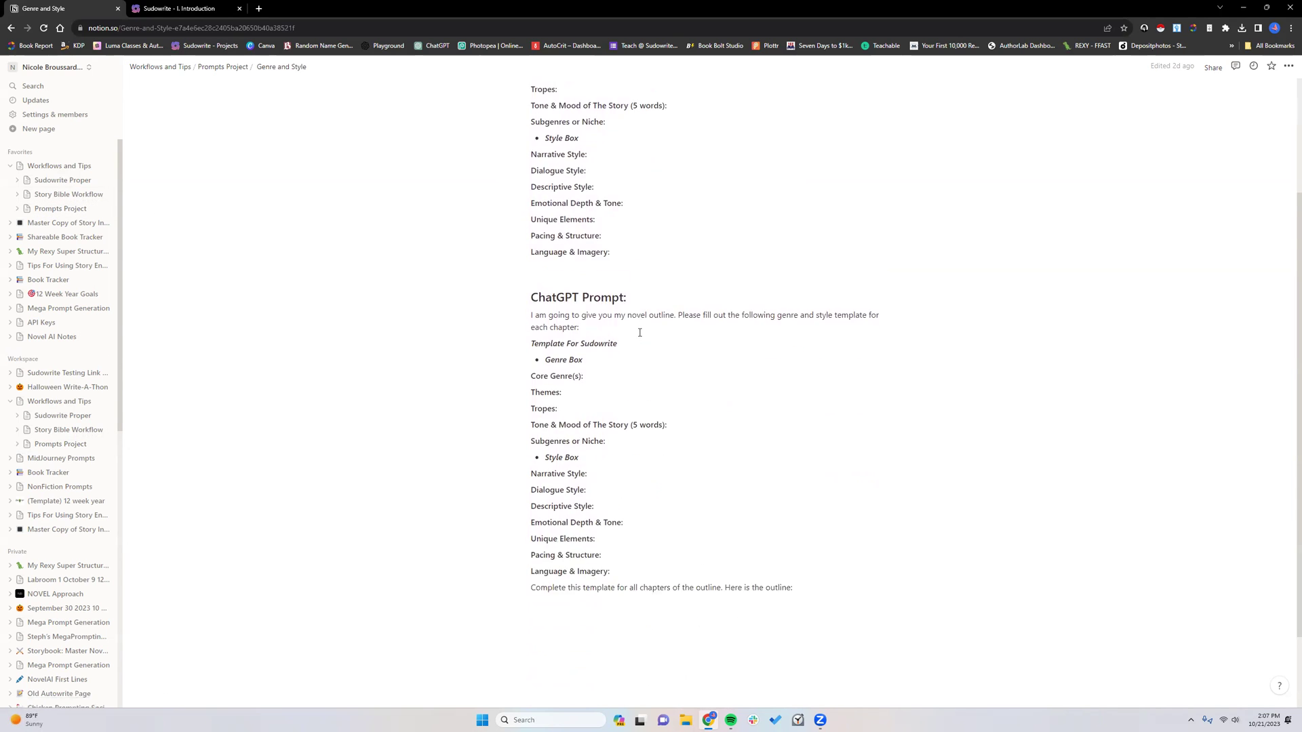
pyautogui.scroll(3, 639, 332)
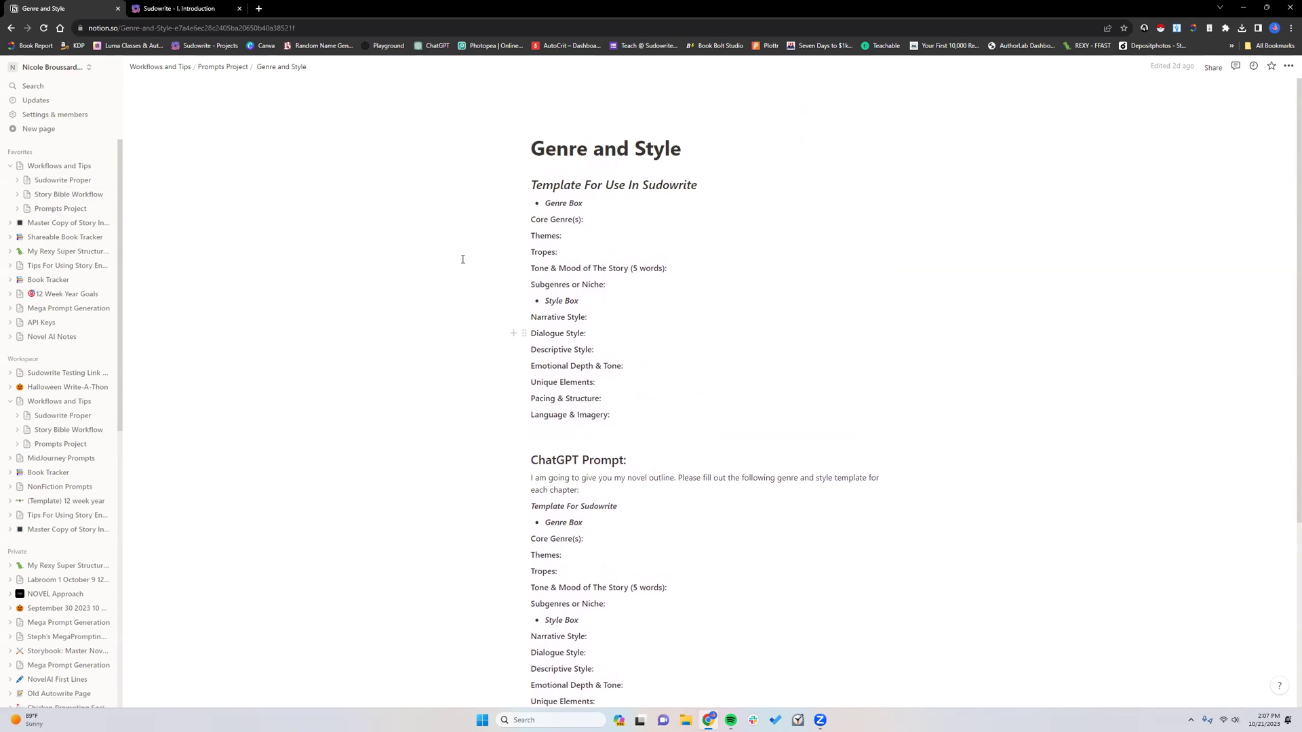
pyautogui.click(59, 208)
pyautogui.click(51, 170)
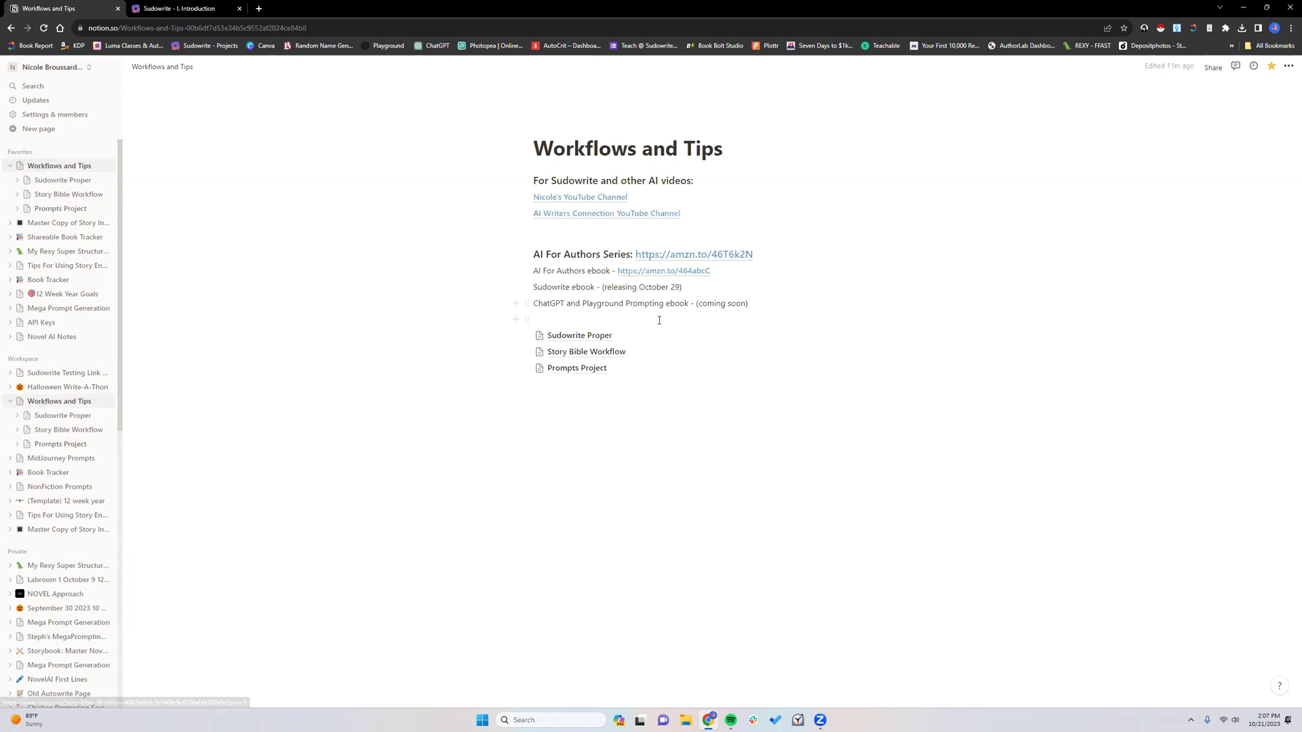
pyautogui.click(516, 400)
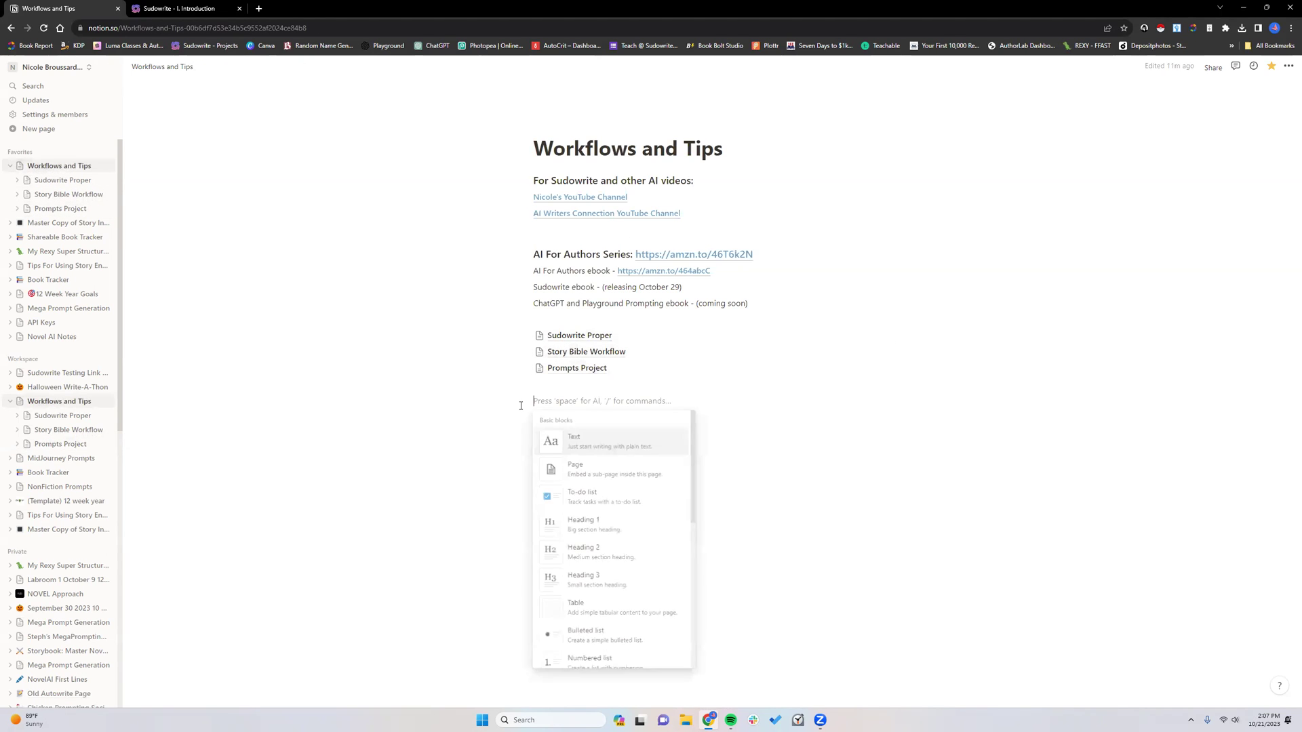
pyautogui.click(573, 401)
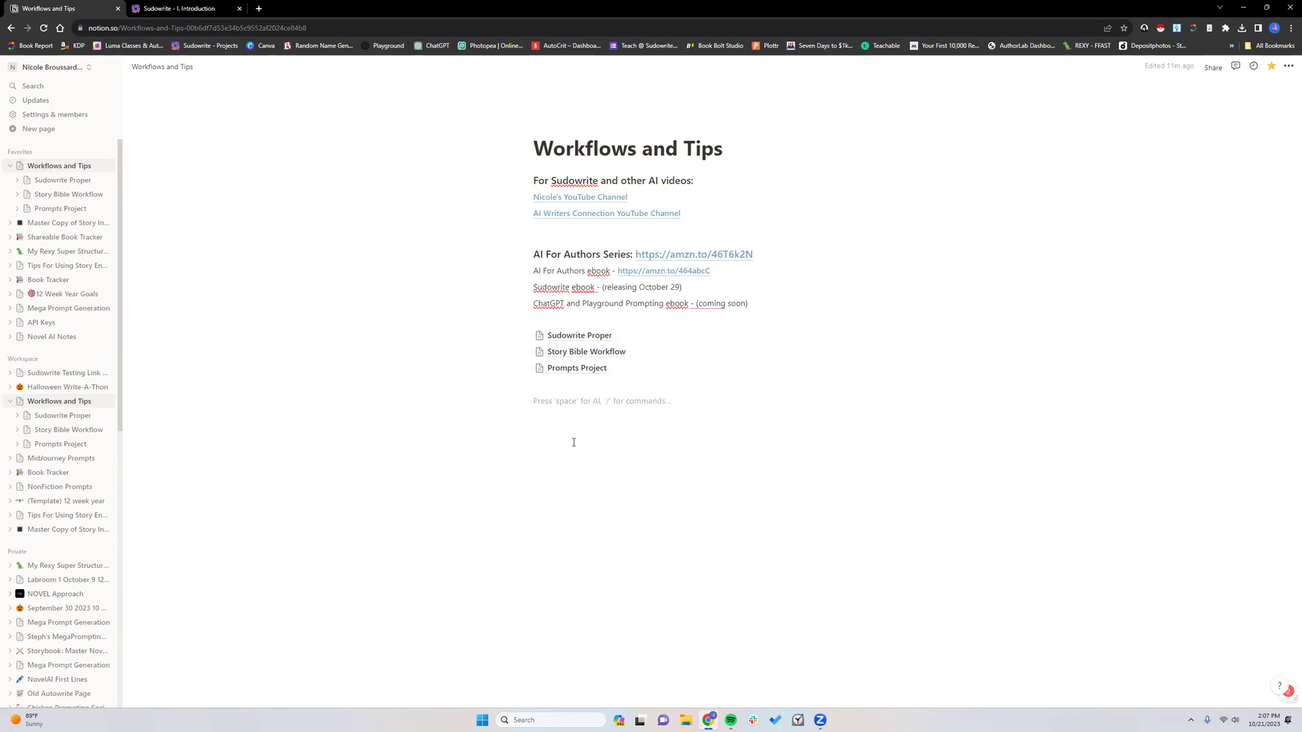